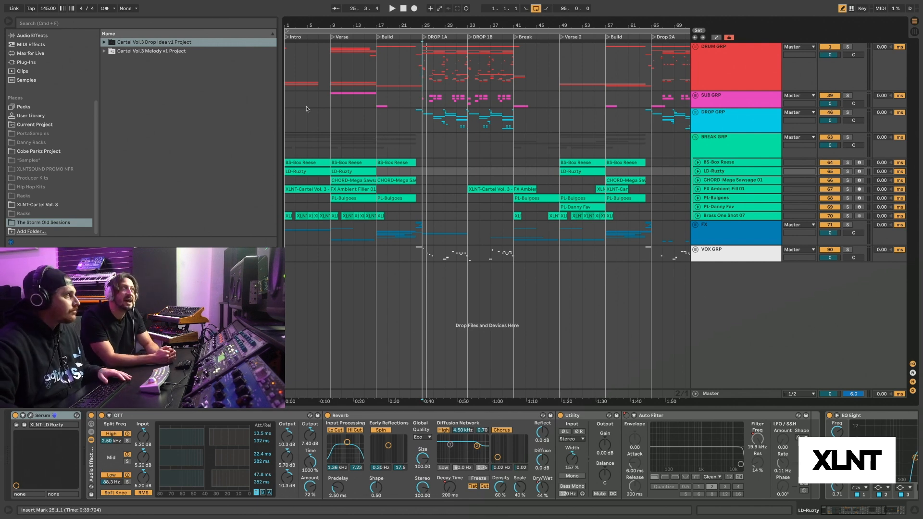
# Step: Play the arrangement from the start of the Intro
pyautogui.click(286, 143)
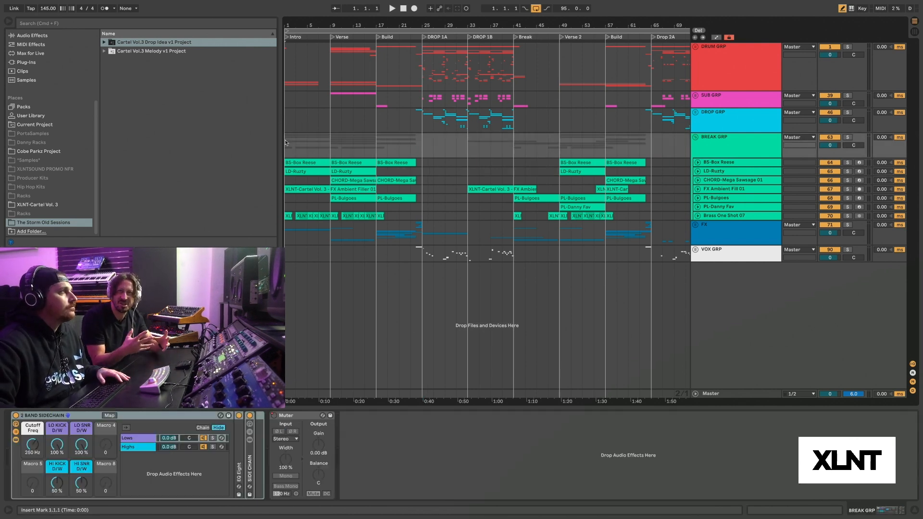
pyautogui.moveTo(285, 25); pyautogui.dragTo(285, 29)
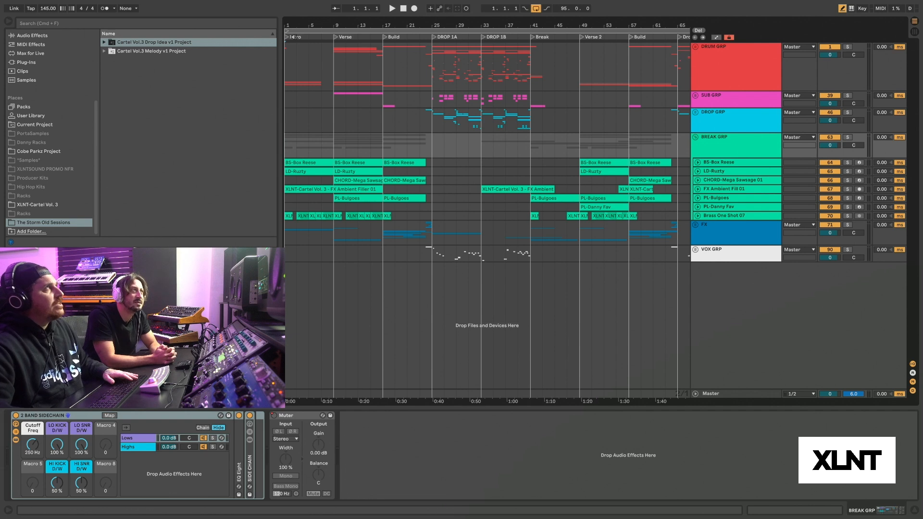
pyautogui.press('space')
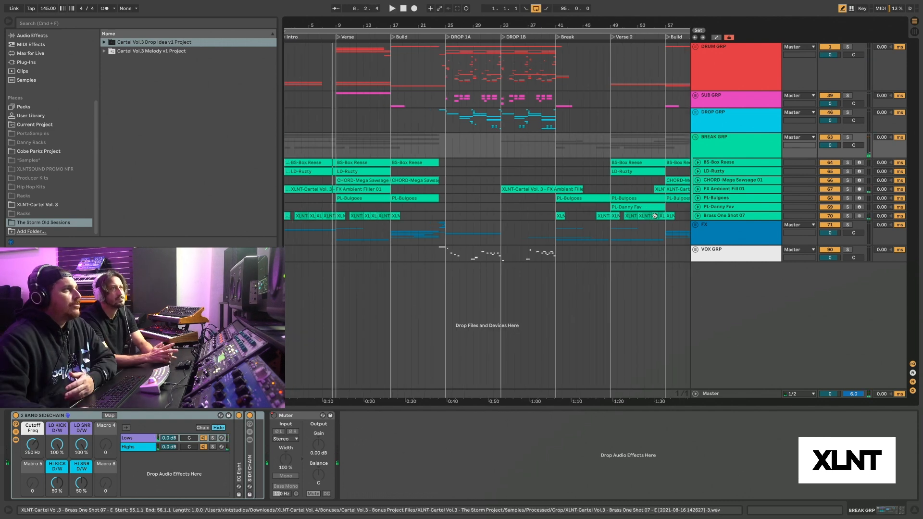
# Step: Unfold the FX group and play the FX Impact 02 track soloed over the Intro
pyautogui.click(694, 226)
pyautogui.scroll(-4, 587, 221)
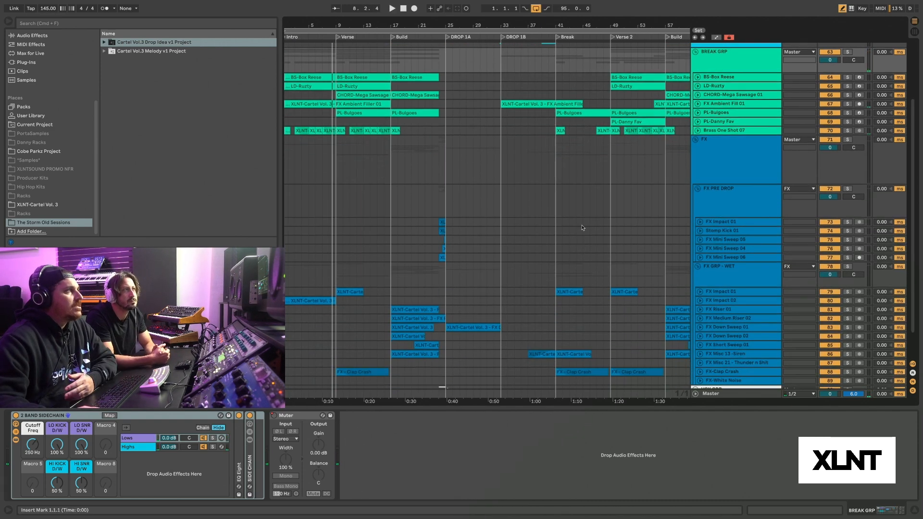
pyautogui.click(313, 299)
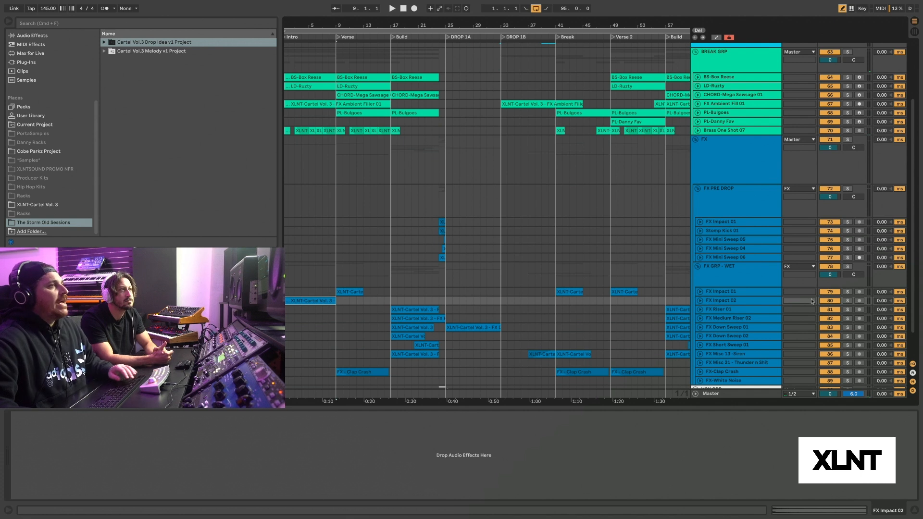
pyautogui.click(847, 301)
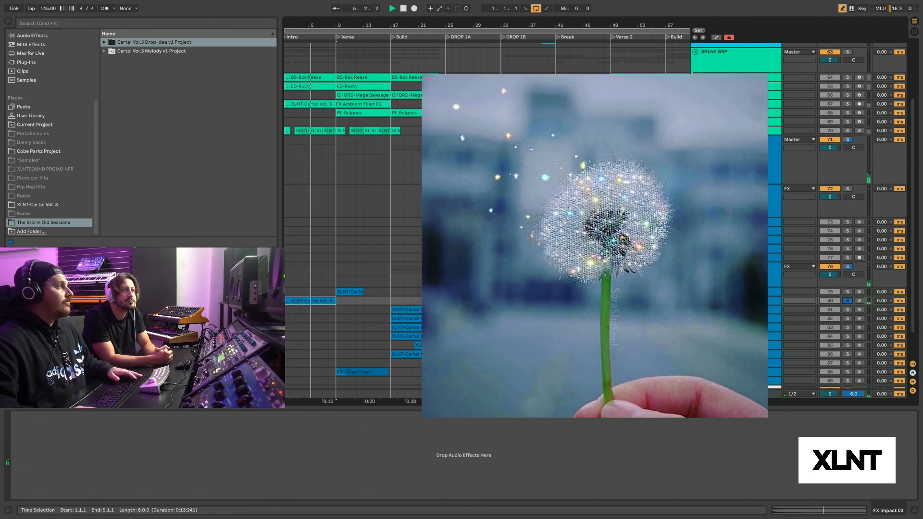
# Step: Expand the BS-Box Reese track, solo it and set the playback position to the start of the Verse at bar 9
pyautogui.scroll(5, 718, 128)
pyautogui.click(718, 128)
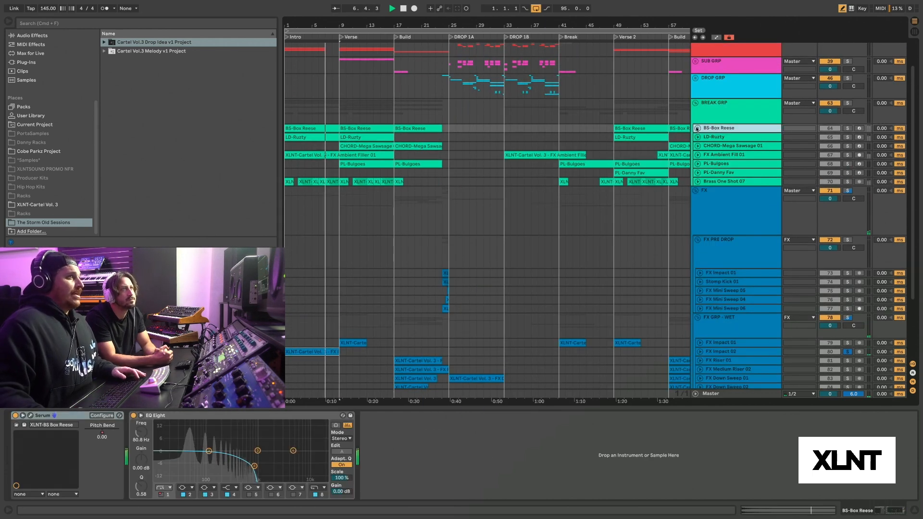
pyautogui.click(698, 129)
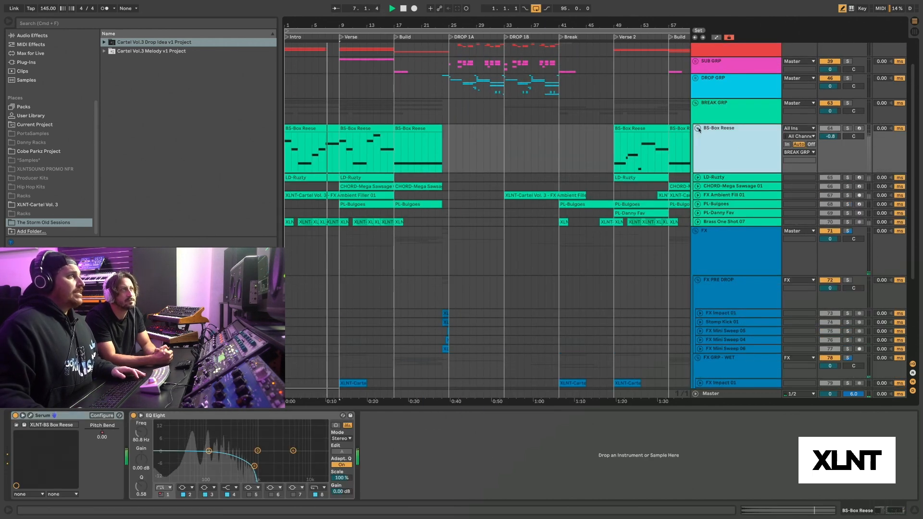
pyautogui.click(342, 150)
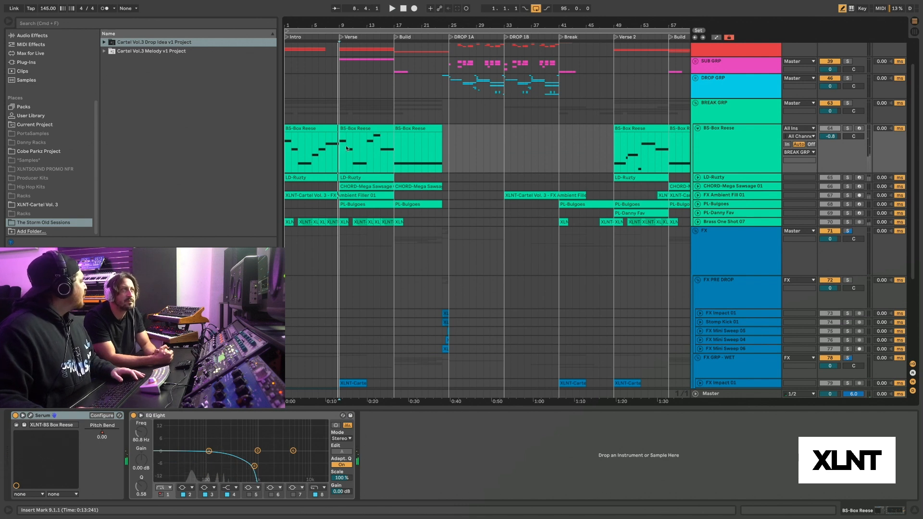
pyautogui.click(847, 128)
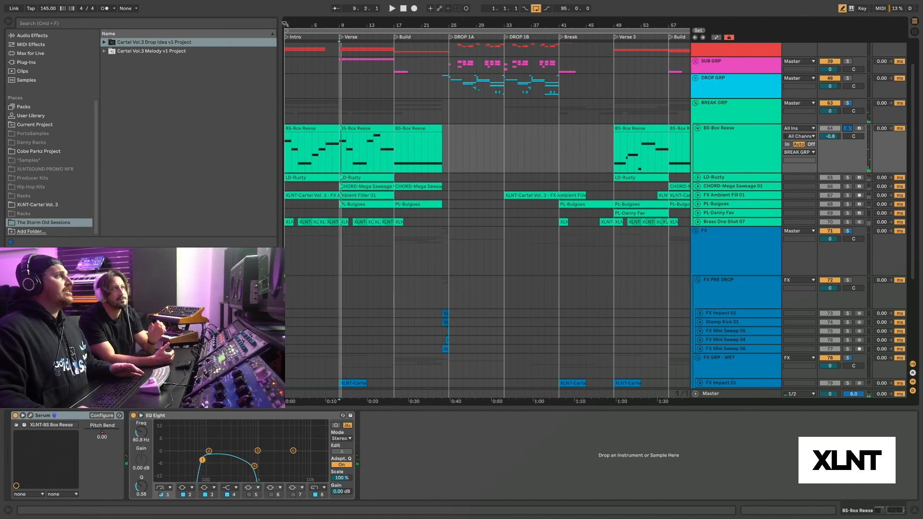
# Step: Play and examine the notes of the BS-Box Reese Intro and Verse clips in an enlarged MIDI editor
pyautogui.click(299, 126)
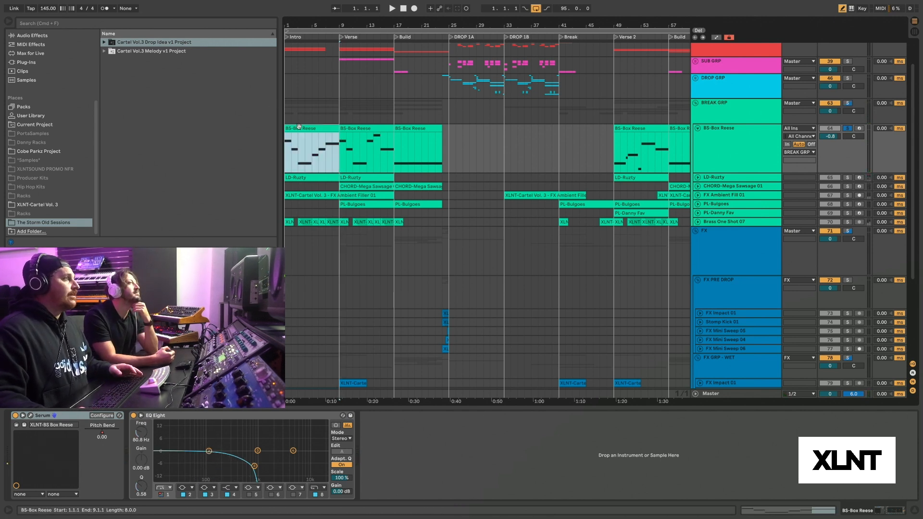
pyautogui.doubleClick(306, 127)
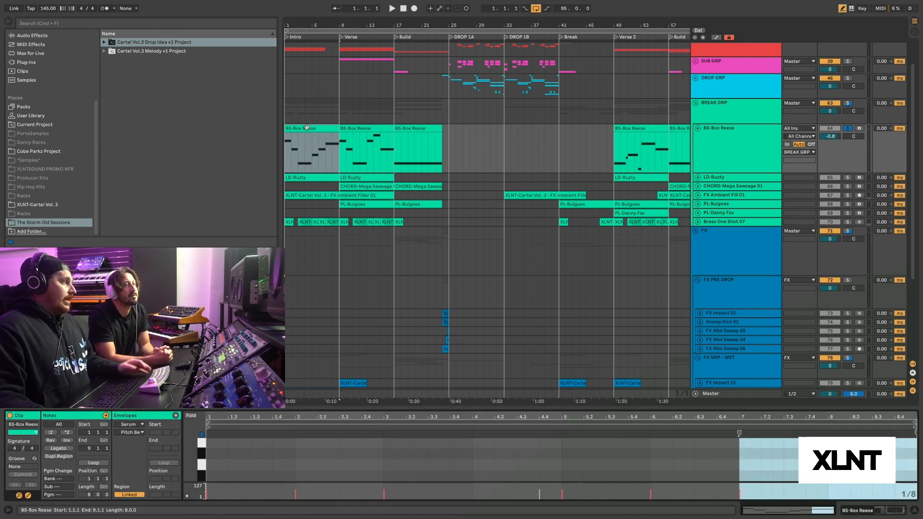
pyautogui.moveTo(385, 409); pyautogui.dragTo(385, 191)
pyautogui.press('space')
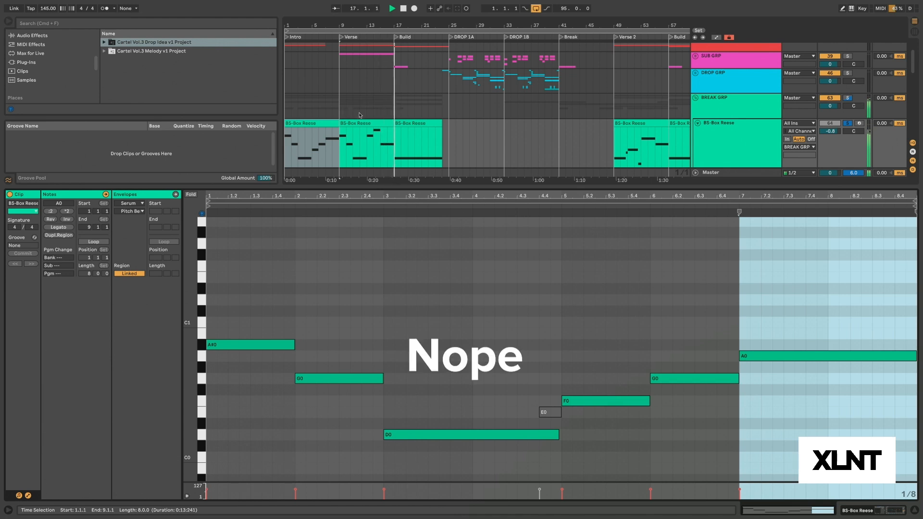
pyautogui.click(381, 136)
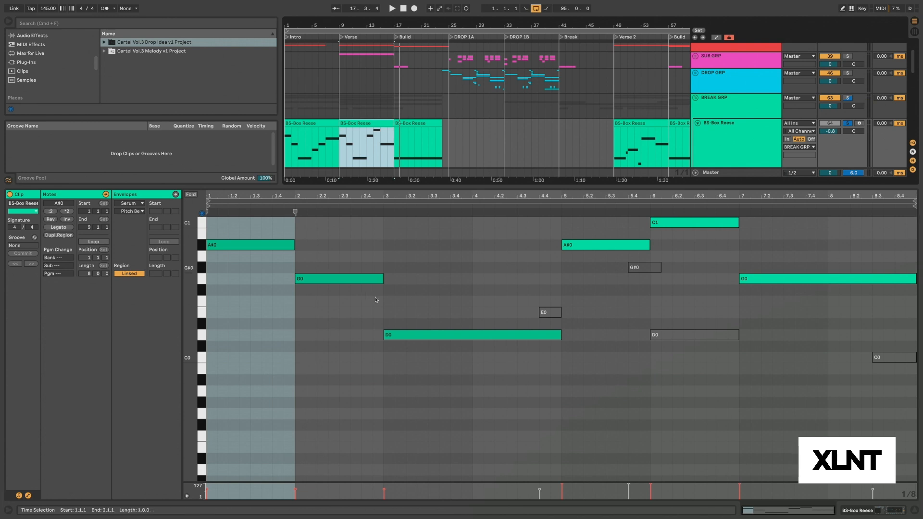
pyautogui.hotkey('shift', 'Tab')
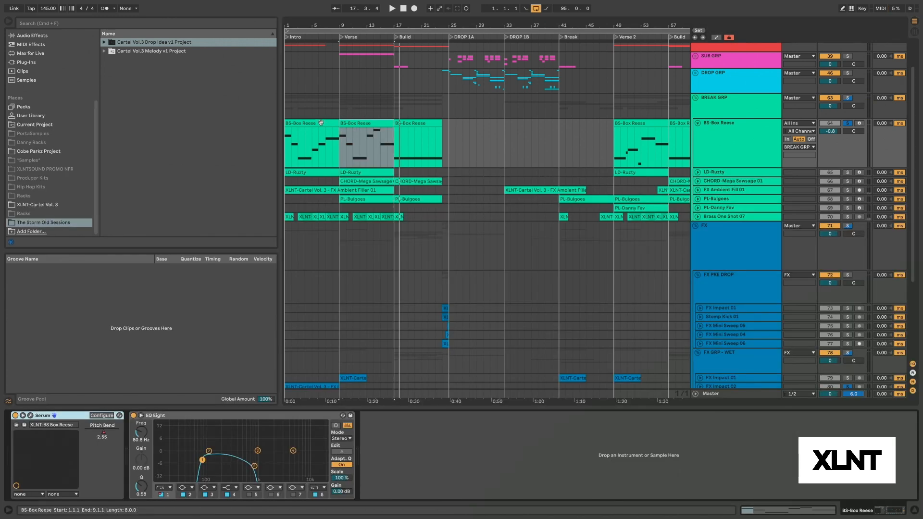
# Step: Expand the LD-Rusty track and play its Intro clip soloed
pyautogui.click(779, 171)
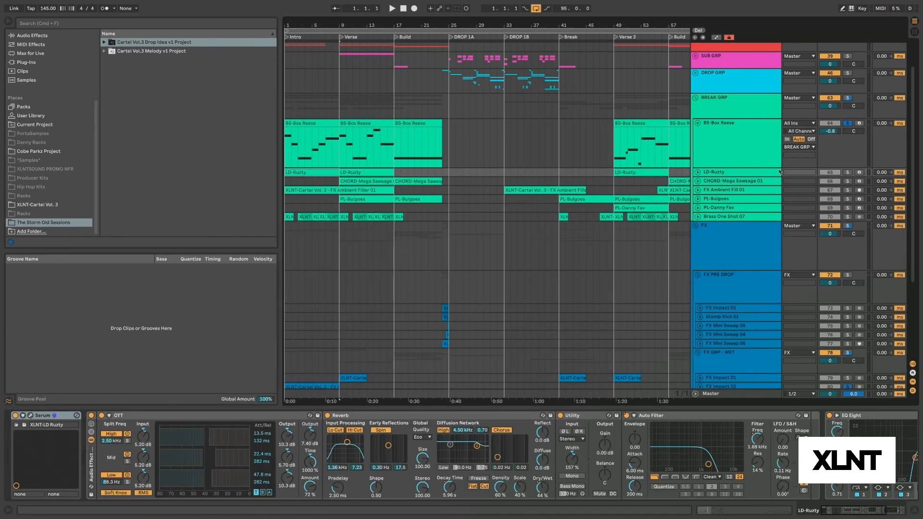
pyautogui.click(698, 172)
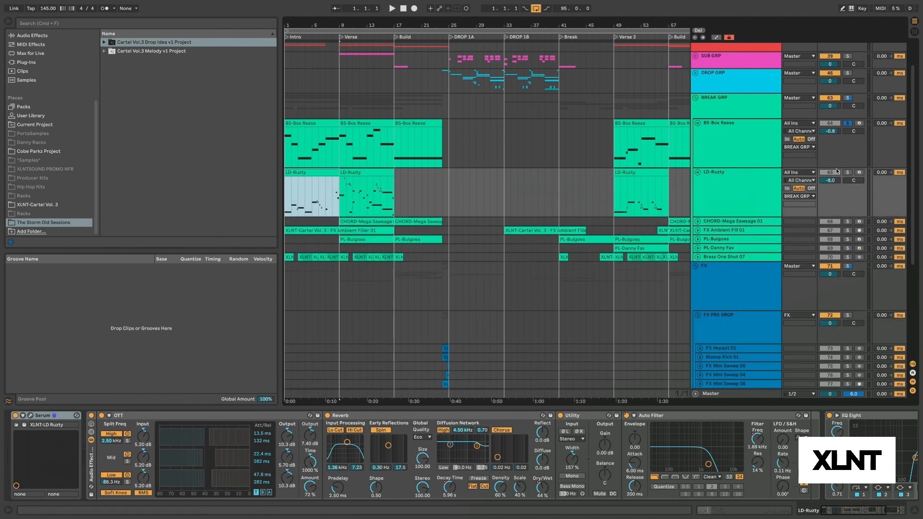
pyautogui.click(848, 172)
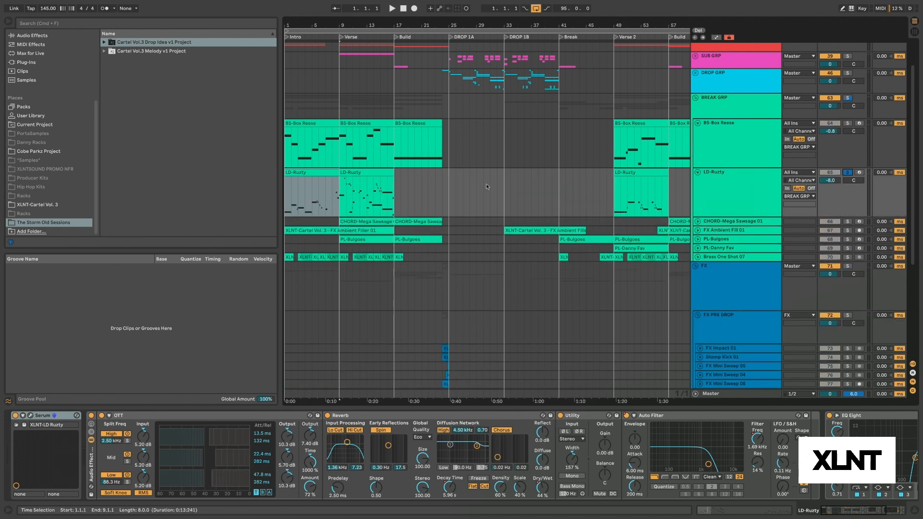
pyautogui.click(301, 172)
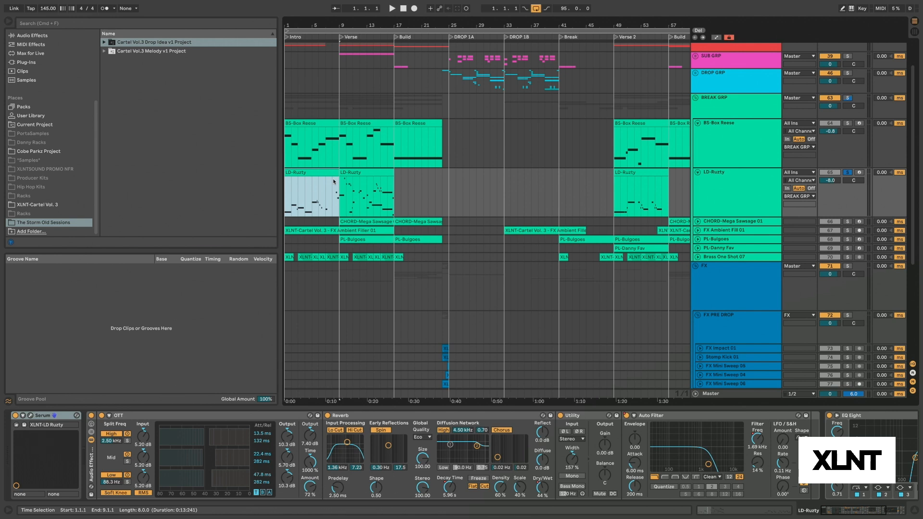
pyautogui.press('space')
pyautogui.press('space')
# Step: Open the LD-Rusty Verse clip in the MIDI editor and select the low notes D0 to A0 between 10.3.1 and 11.2.1
pyautogui.click(345, 54)
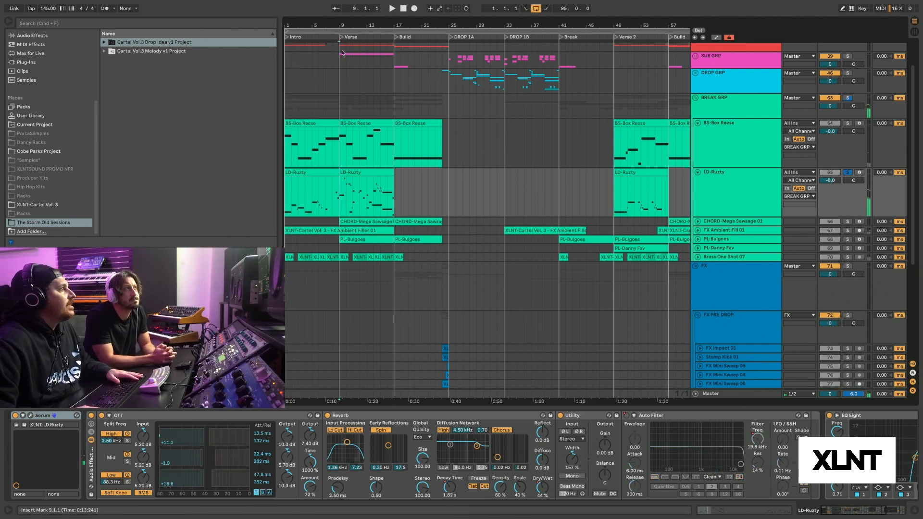
pyautogui.moveTo(346, 26); pyautogui.dragTo(361, 95)
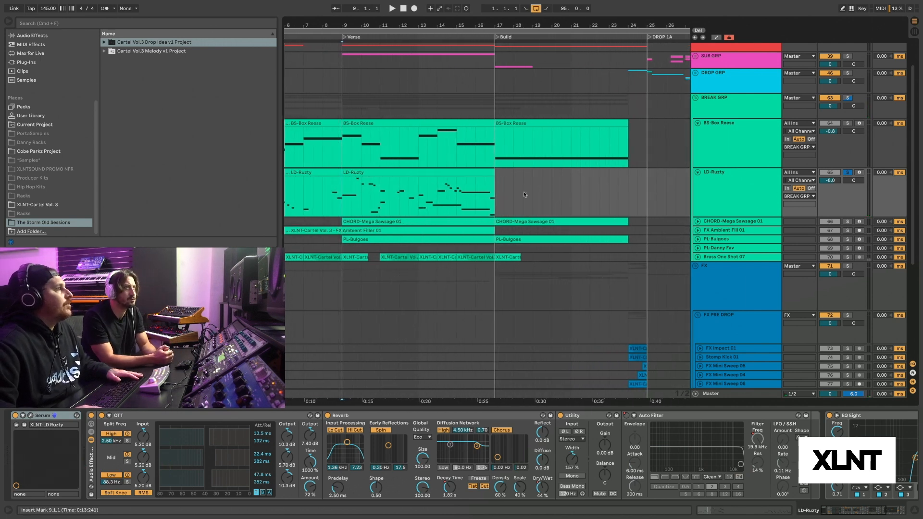
pyautogui.doubleClick(399, 202)
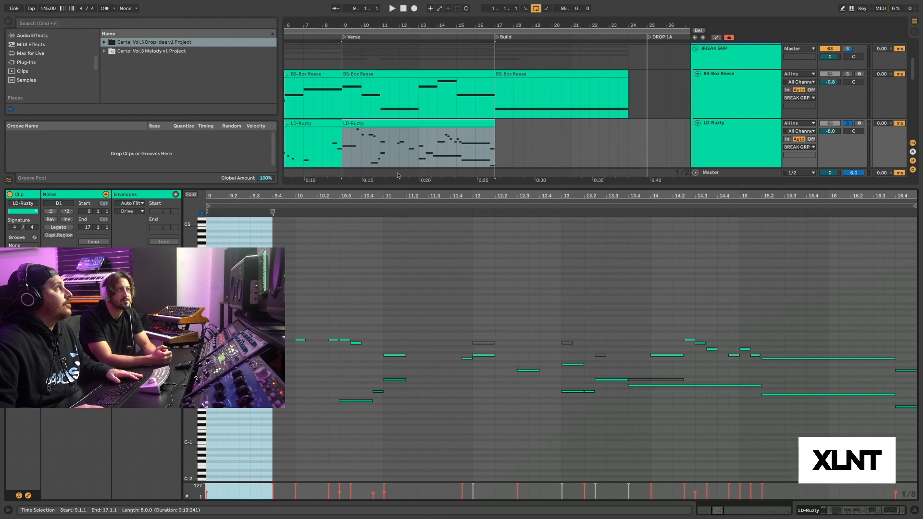
pyautogui.click(363, 123)
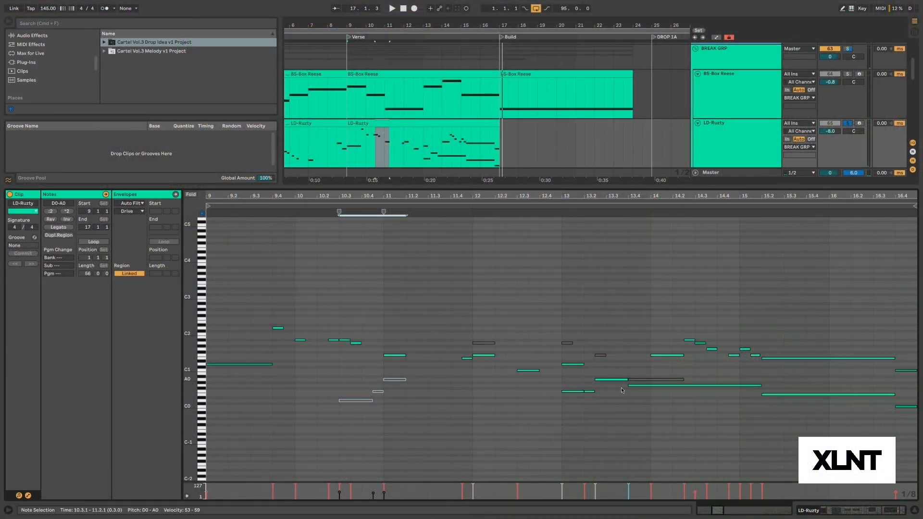
pyautogui.moveTo(409, 370); pyautogui.dragTo(313, 420)
# Step: Expand the CHORD-Mega Sawsage 01 track and solo its Verse clip alongside LD-Rusty
pyautogui.scroll(-3, 452, 120)
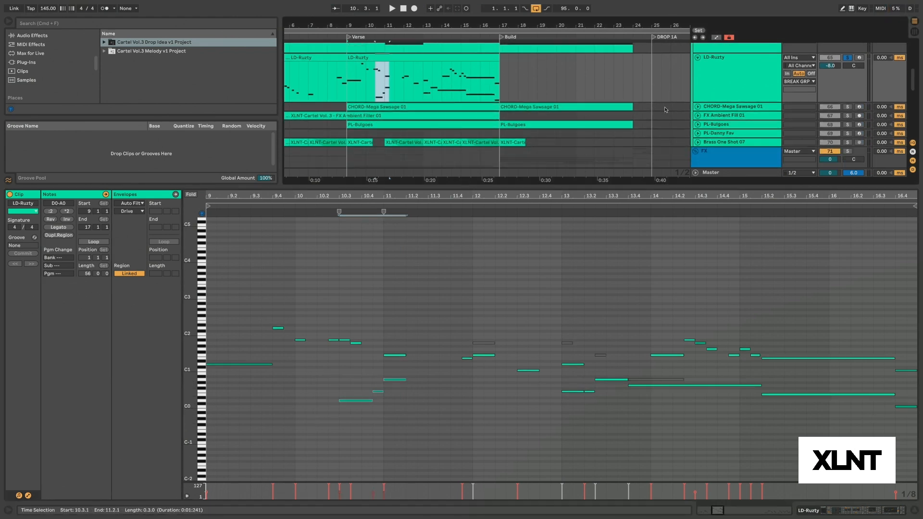
pyautogui.click(697, 106)
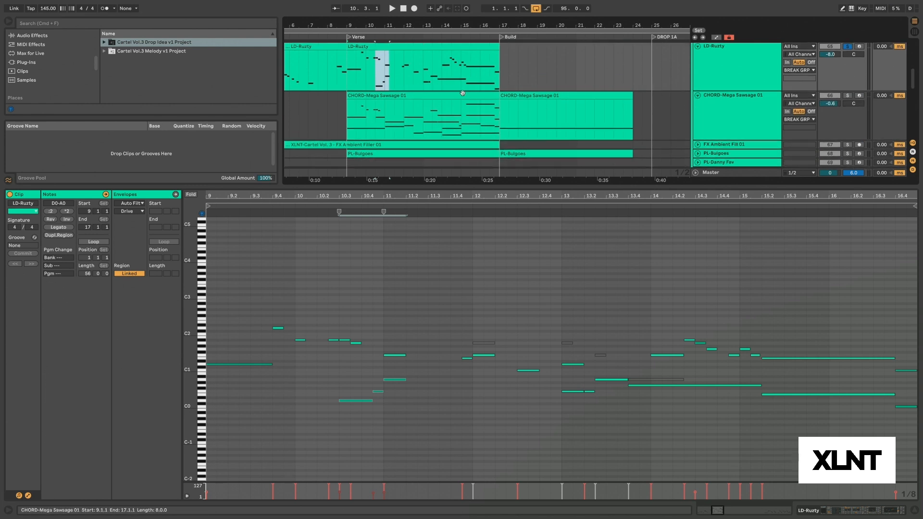
pyautogui.click(462, 94)
pyautogui.scroll(1, 770, 115)
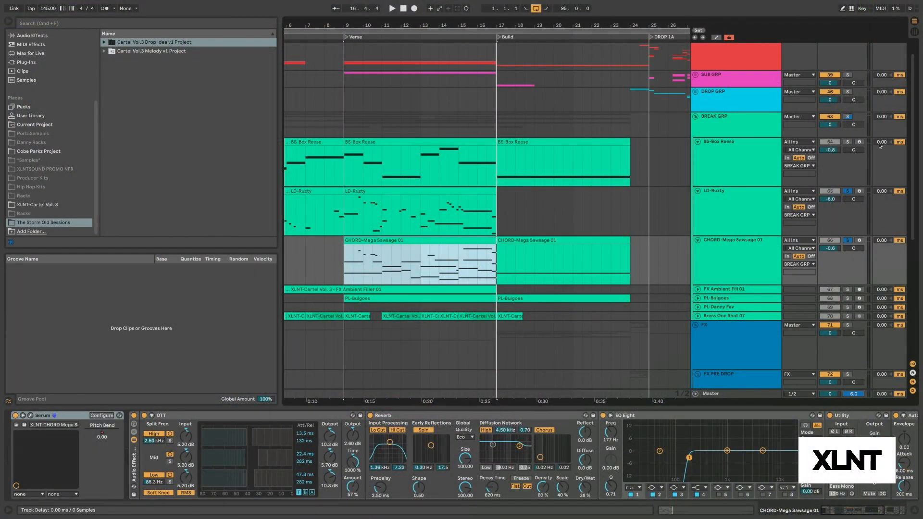
# Step: Add BS-Box Reese to the soloed tracks and play the bass, lead and chords together through the Verse
pyautogui.click(848, 143)
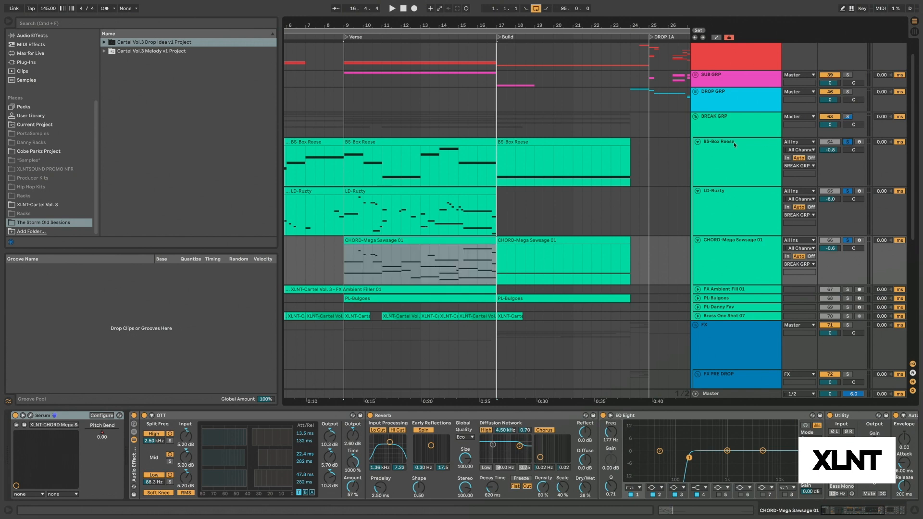
pyautogui.press('space')
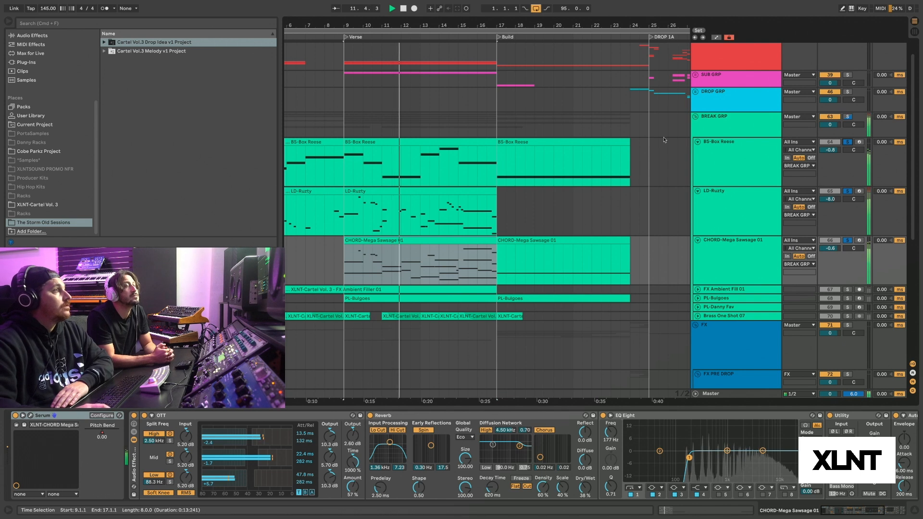
pyautogui.hscroll(-1, 654, 139)
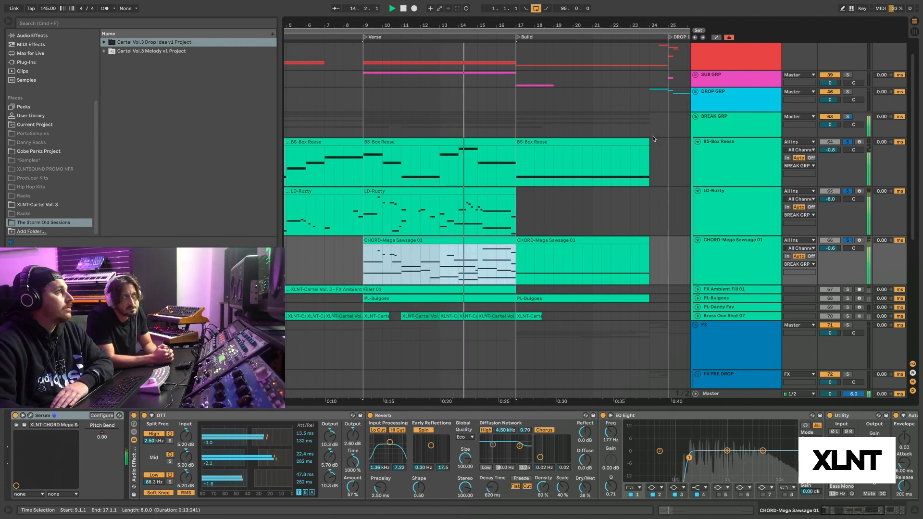
pyautogui.hscroll(-2, 654, 139)
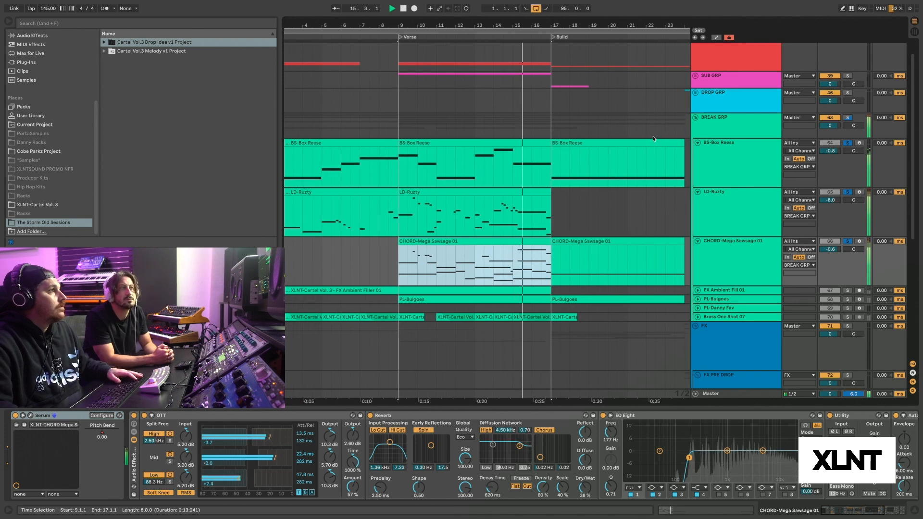
pyautogui.press('space')
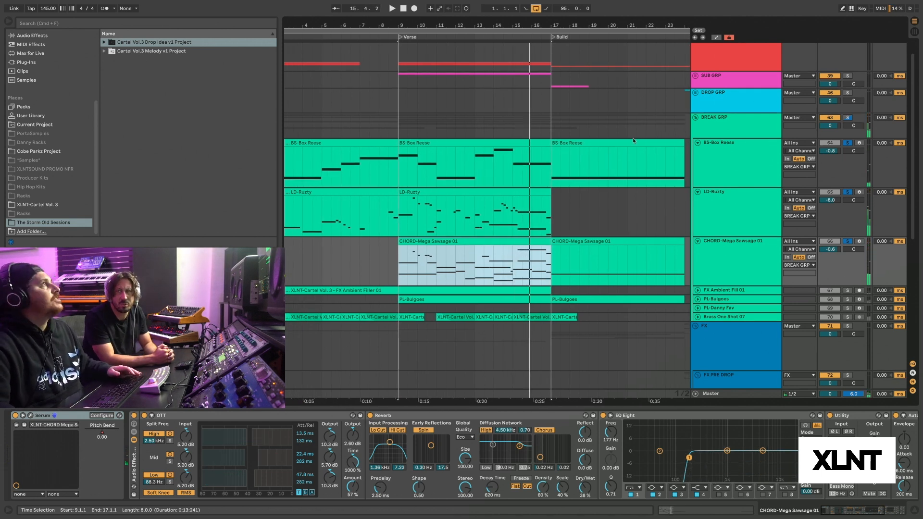
# Step: Expand the FX Ambient Fill 01 track and play it soloed from the start of the Verse at bar 9
pyautogui.click(697, 290)
pyautogui.scroll(-1, 569, 261)
pyautogui.click(811, 306)
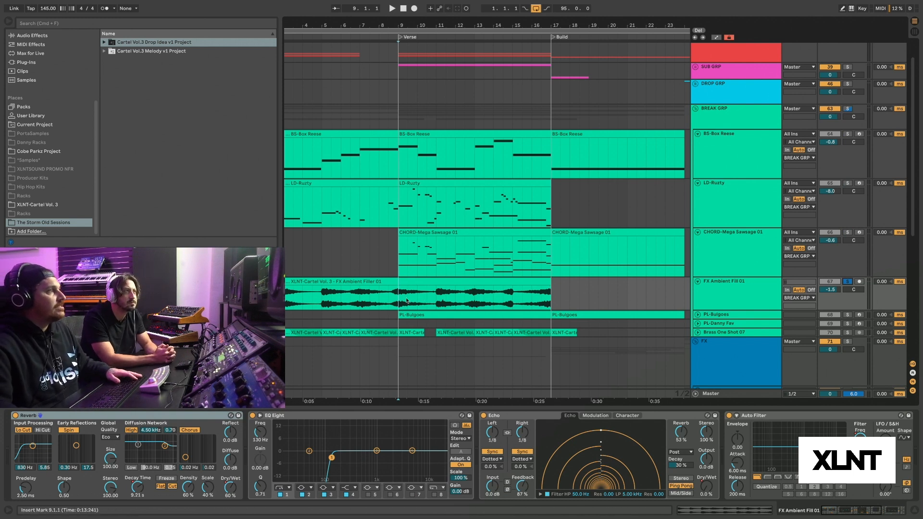
pyautogui.press('space')
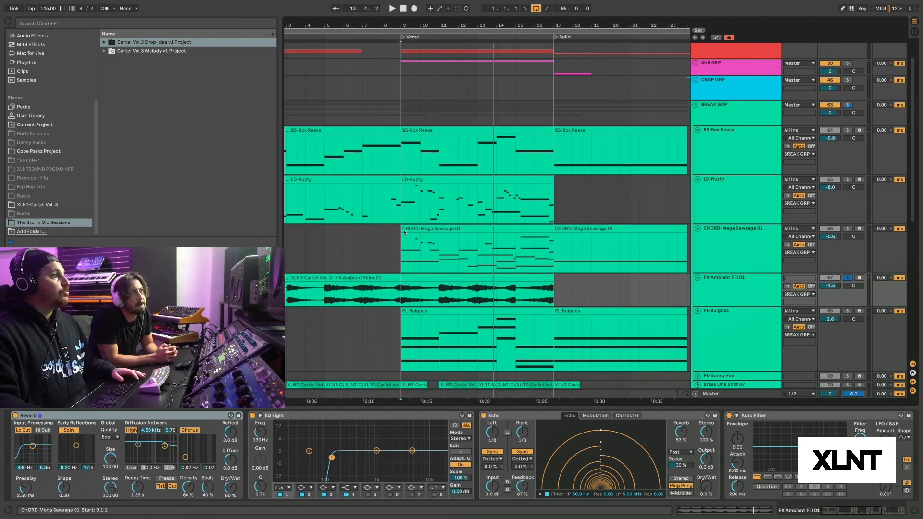
# Step: Solo the PL-Bulgoes track and select its Verse clip to show its device chain
pyautogui.scroll(-2, 404, 231)
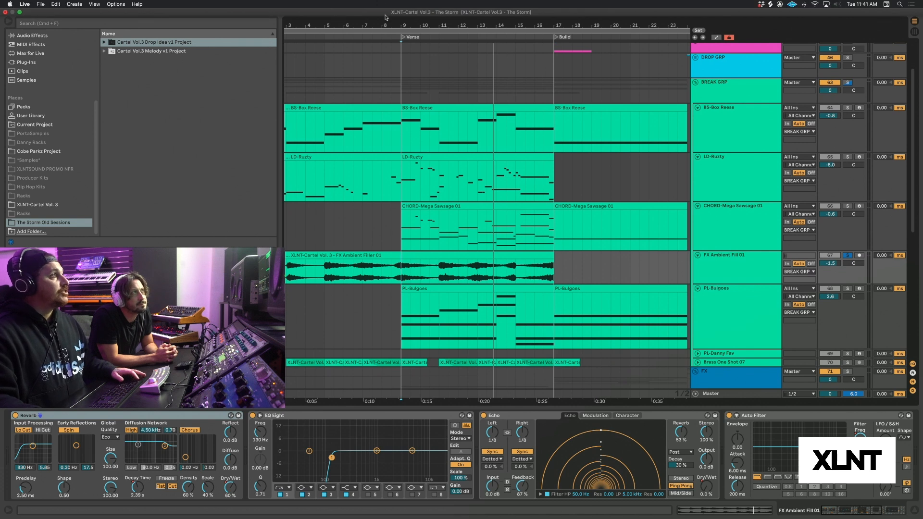
pyautogui.moveTo(419, 27); pyautogui.dragTo(419, 30)
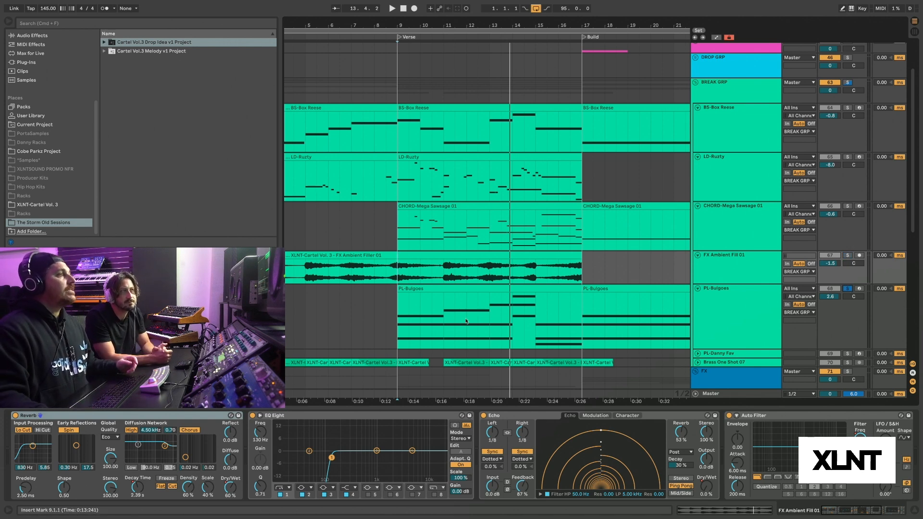
pyautogui.click(445, 293)
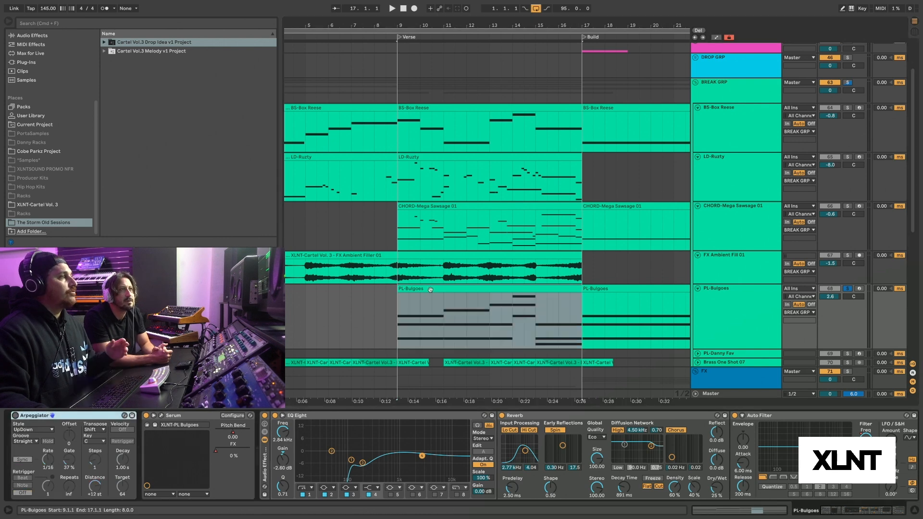
pyautogui.hscroll(-1, 439, 292)
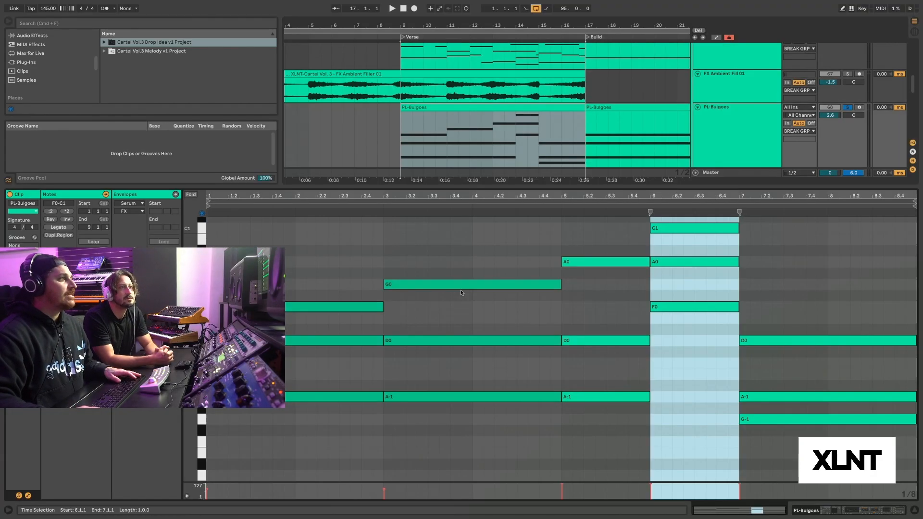
# Step: Play the soloed PL-Bulgoes Verse part with its notes open in the MIDI editor, and return to its device chain
pyautogui.doubleClick(466, 304)
pyautogui.press('space')
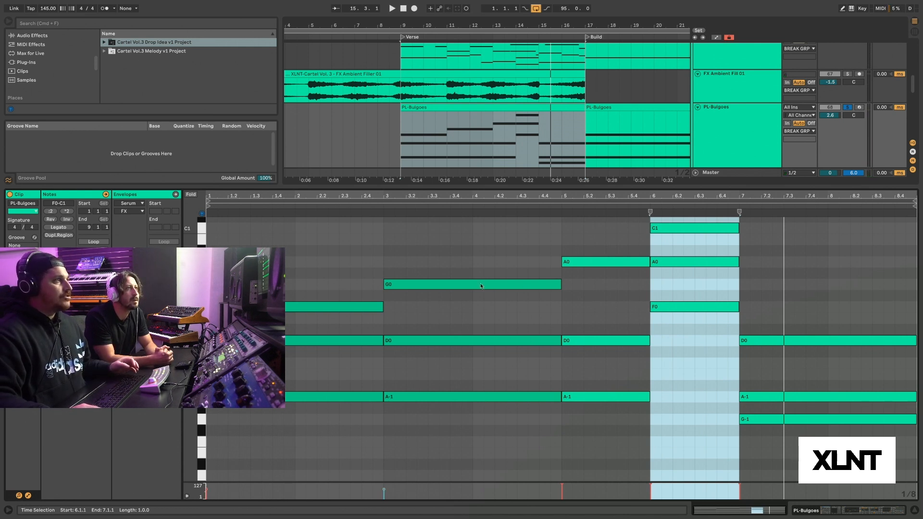
pyautogui.hotkey('shift', 'Tab')
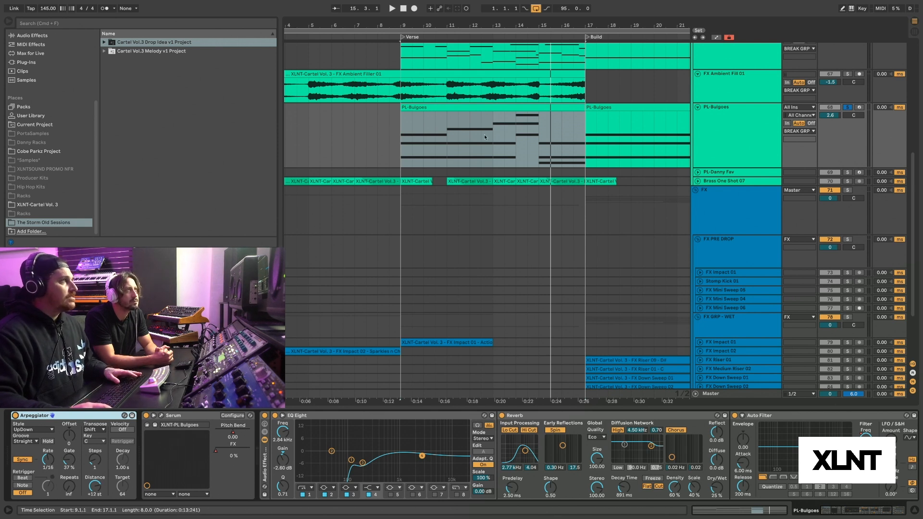
pyautogui.press('space')
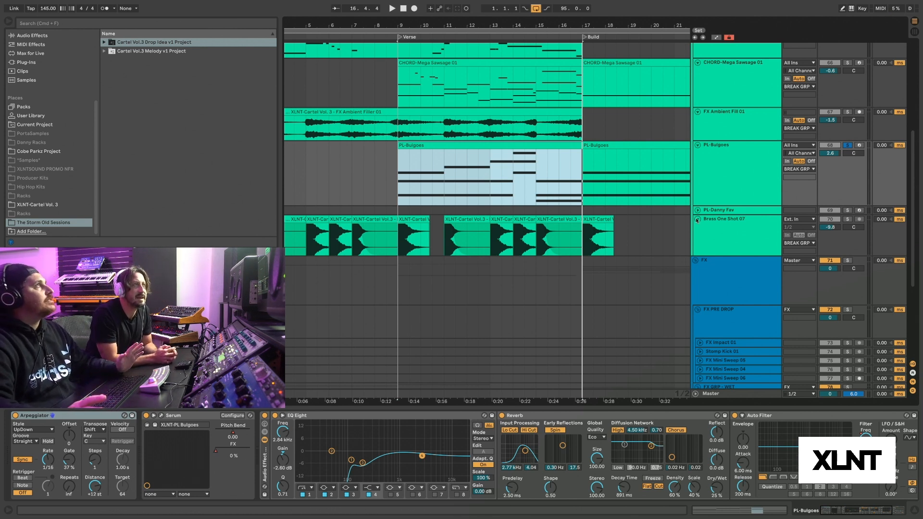
# Step: Expand the Brass One Shot 07 track, solo it and play it in the Verse
pyautogui.click(697, 220)
pyautogui.click(848, 219)
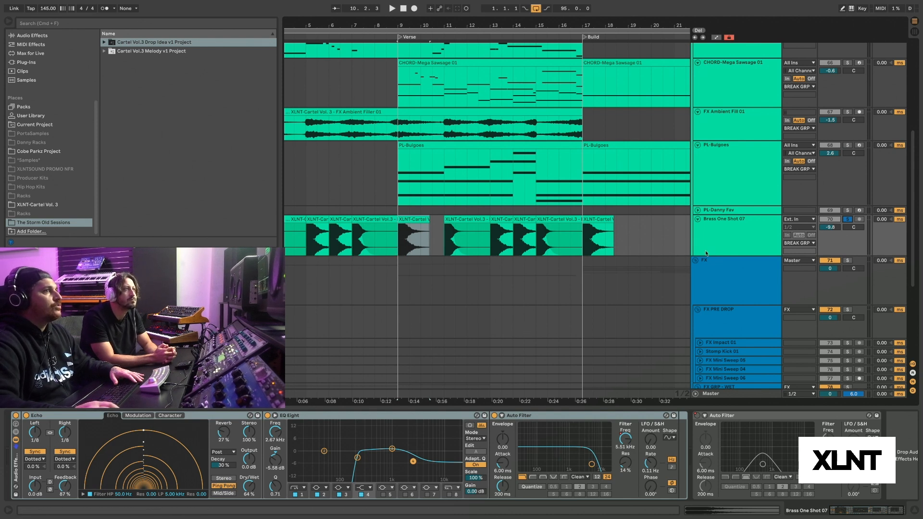
pyautogui.press('space')
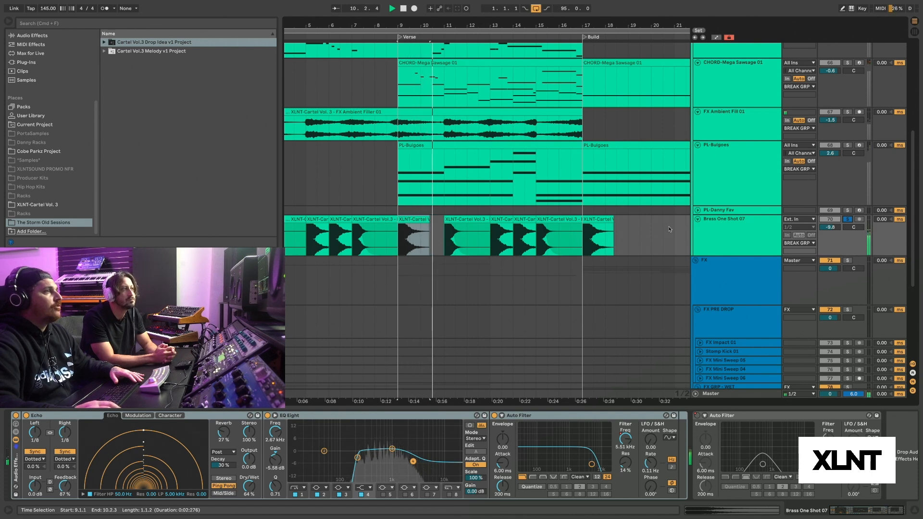
# Step: Unsolo the brass and inspect the LD-Rusty effects chain through to its final Utility
pyautogui.scroll(3, 677, 223)
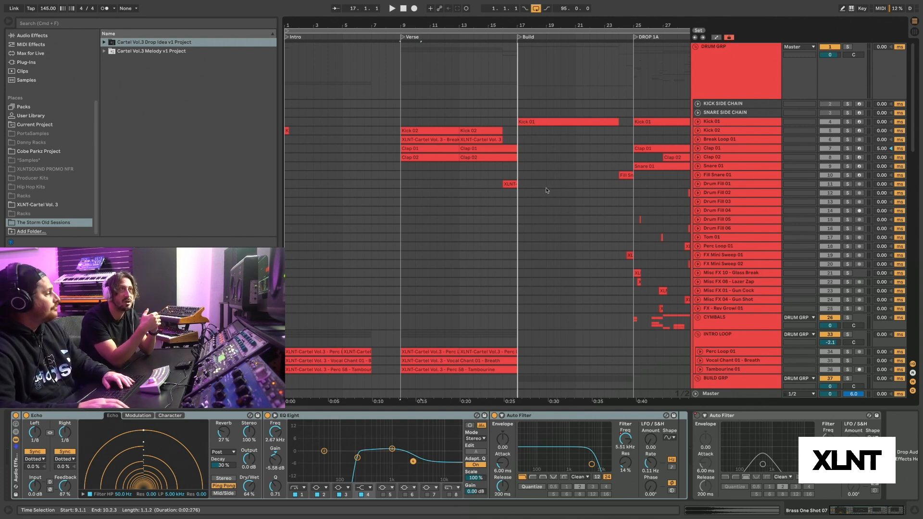
pyautogui.scroll(-5, 546, 190)
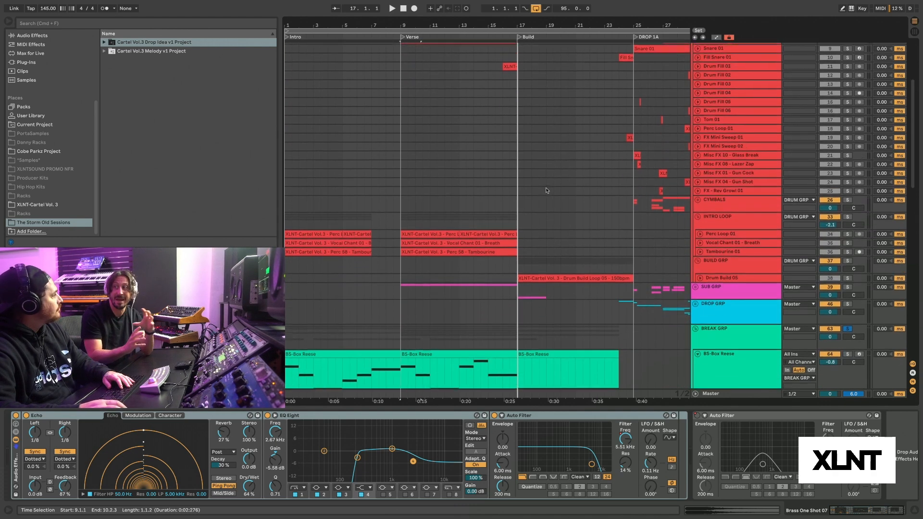
pyautogui.scroll(-4, 546, 191)
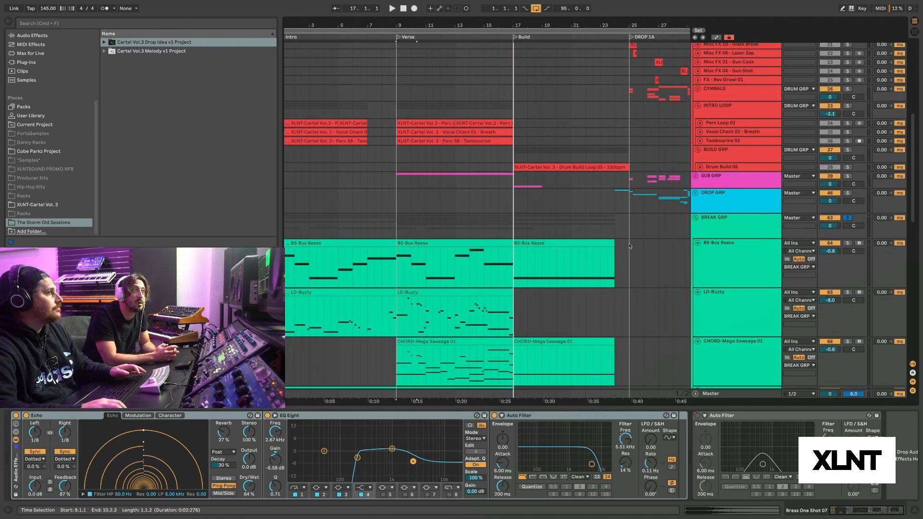
pyautogui.hscroll(-1, 670, 287)
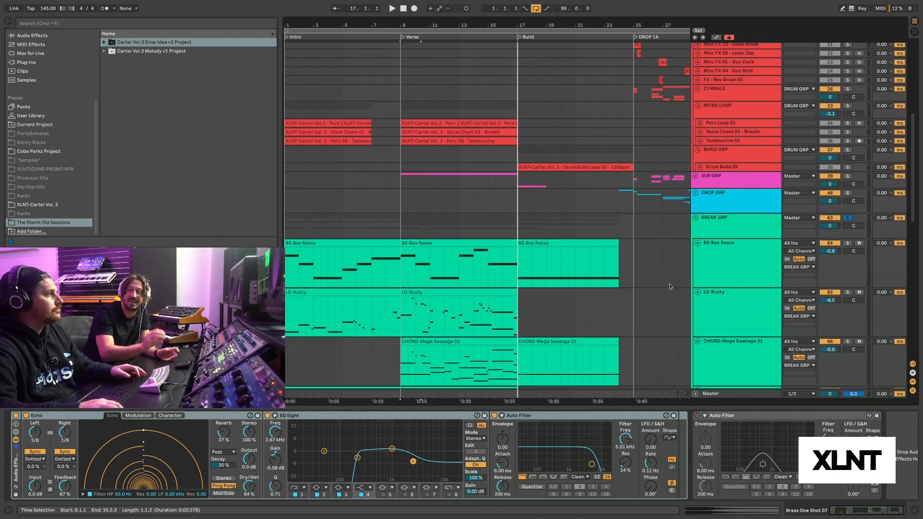
pyautogui.scroll(-8, 663, 283)
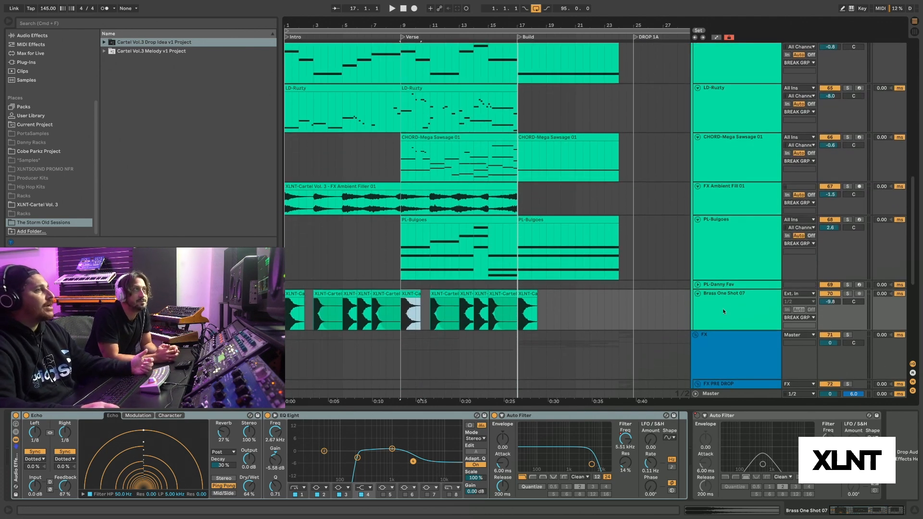
pyautogui.scroll(1, 460, 259)
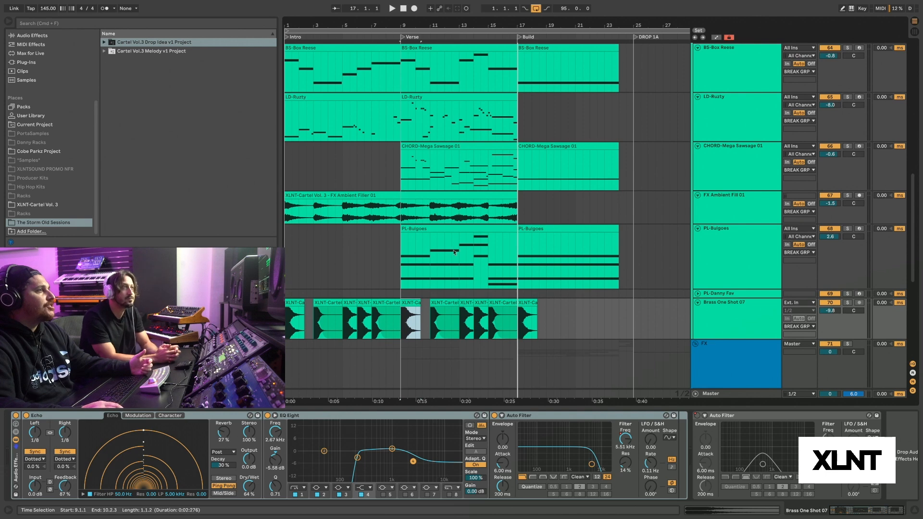
pyautogui.click(702, 160)
pyautogui.hscroll(10, 828, 429)
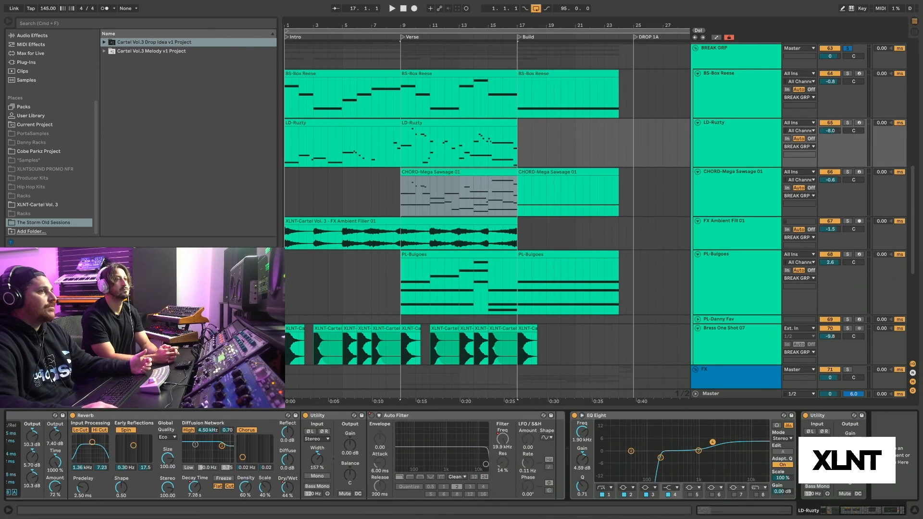
# Step: Select the FX Ambient Fill 01 clip and inspect its effects chain through to the final Utility
pyautogui.click(713, 98)
pyautogui.scroll(-1, 581, 267)
pyautogui.click(490, 206)
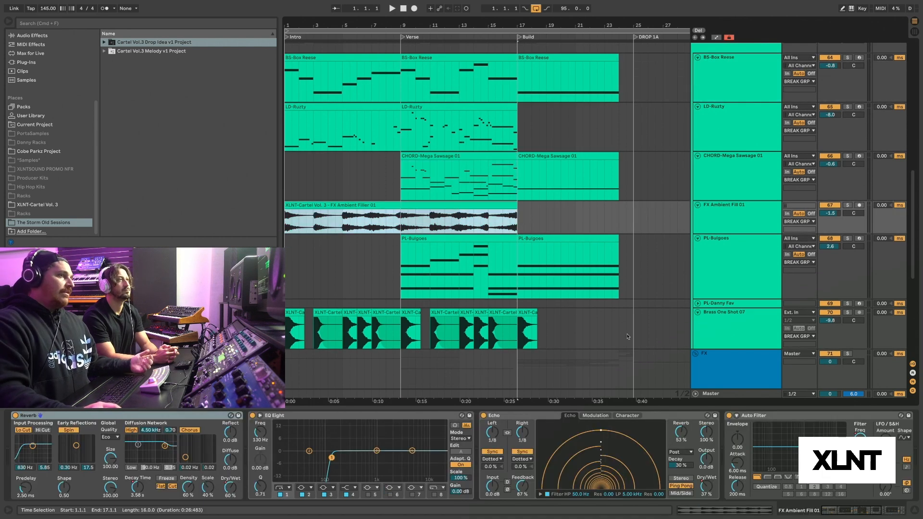
pyautogui.moveTo(858, 511); pyautogui.dragTo(884, 510)
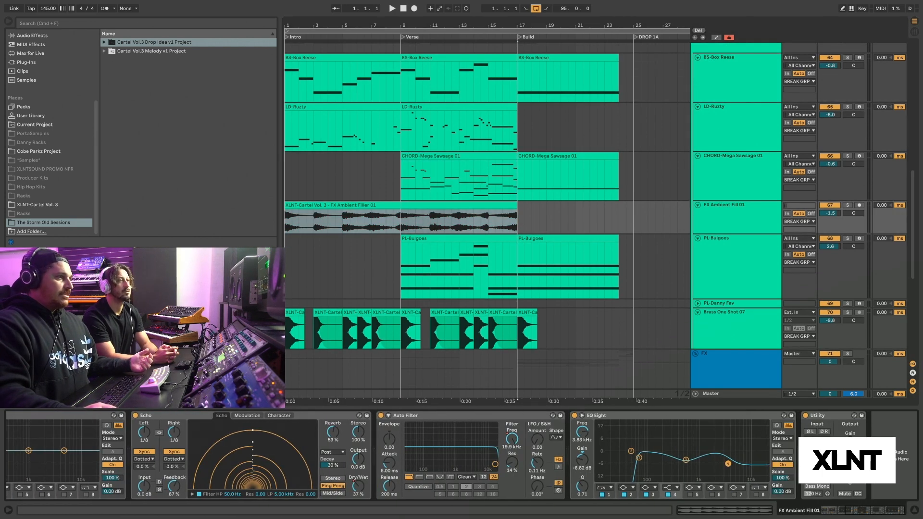
# Step: Inspect the PL-Bulgoes effects chain through to Auto Pan, briefly switching the track's solo on and off
pyautogui.click(460, 238)
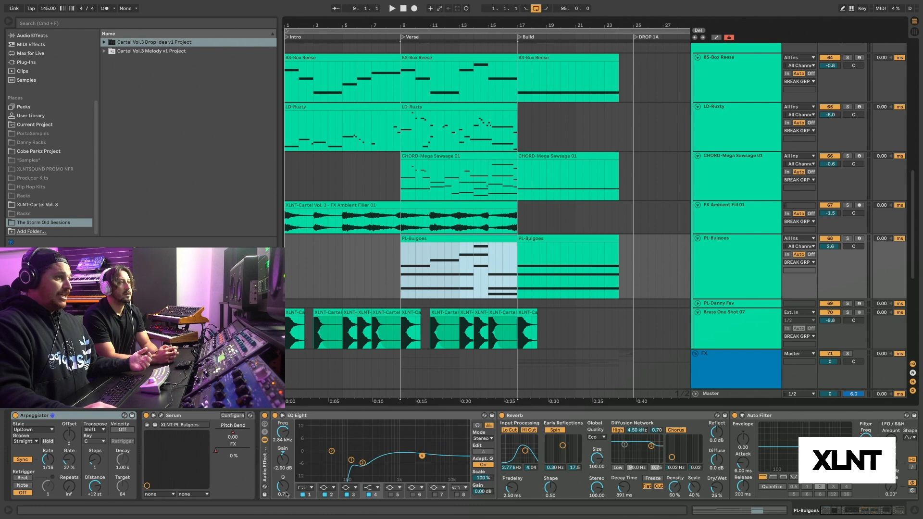
pyautogui.moveTo(849, 510); pyautogui.dragTo(868, 510)
pyautogui.click(848, 238)
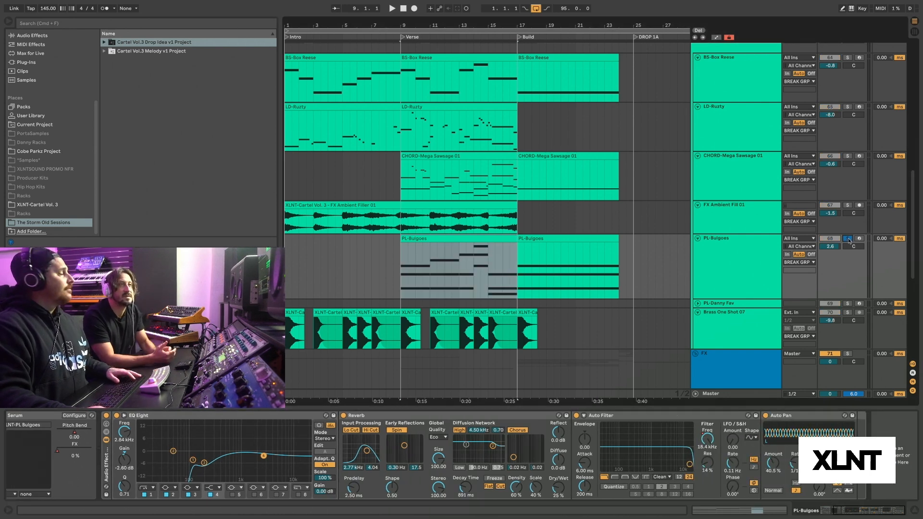
pyautogui.click(848, 239)
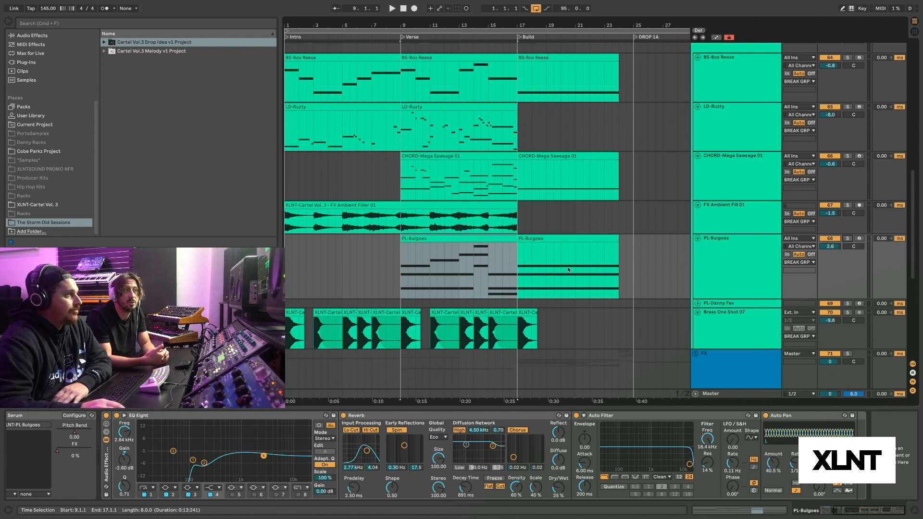
# Step: Solo INTRO LOOP and DRUM GRP and play the drums from the start of the Verse at bar 9
pyautogui.scroll(2, 568, 270)
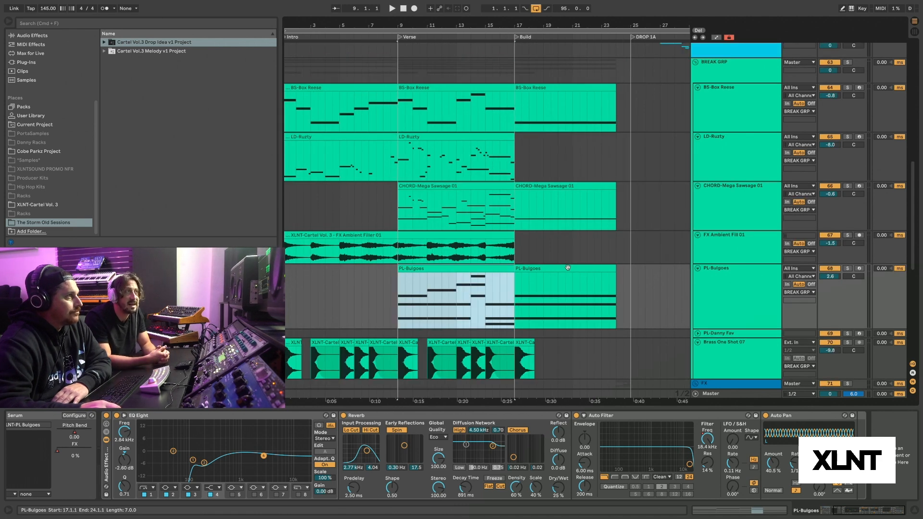
pyautogui.scroll(5, 568, 267)
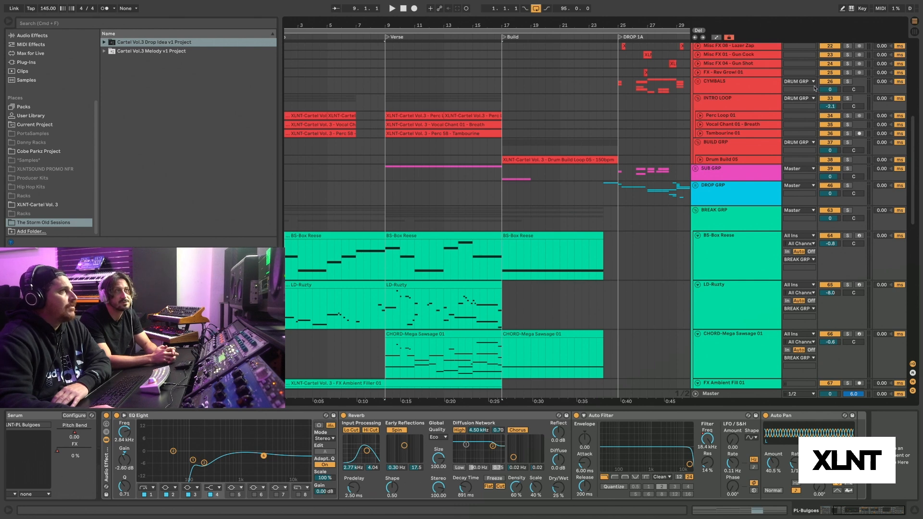
pyautogui.click(847, 98)
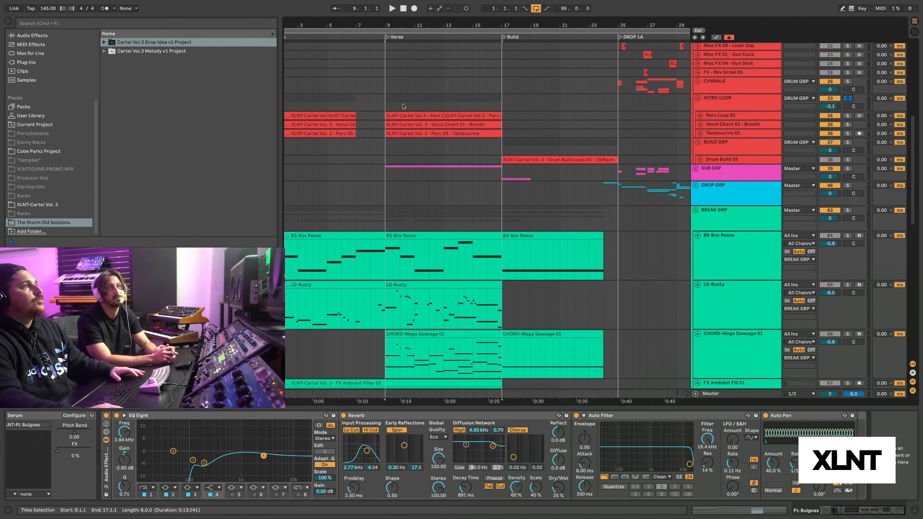
pyautogui.click(387, 107)
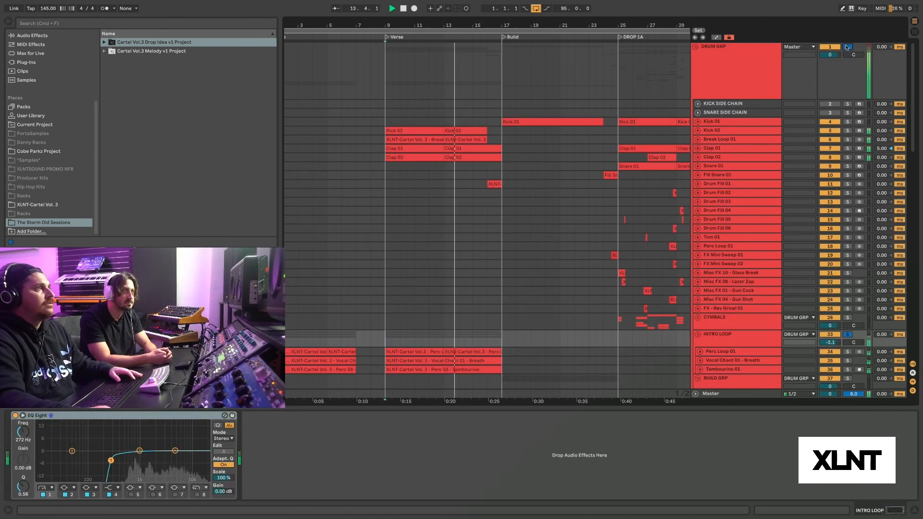
pyautogui.press('space')
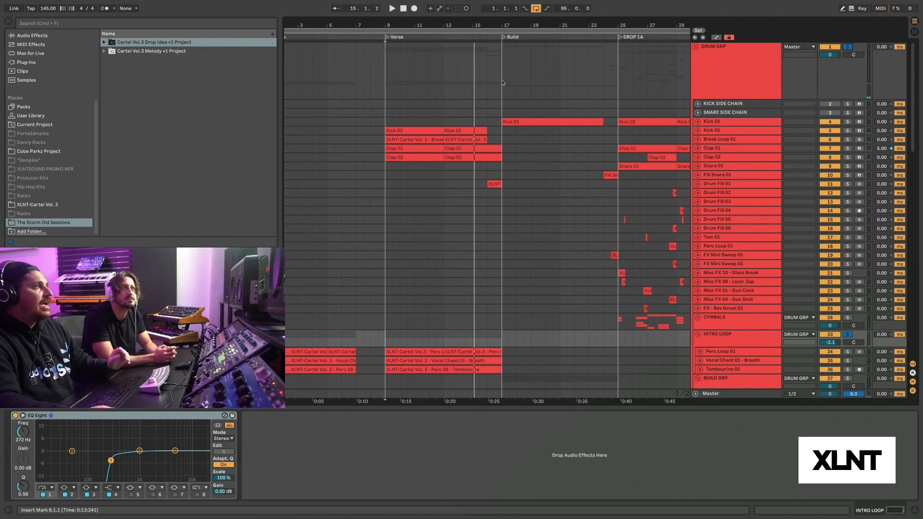
# Step: Clear the drum solos and play the full arrangement from the start of the Build at bar 17
pyautogui.click(503, 89)
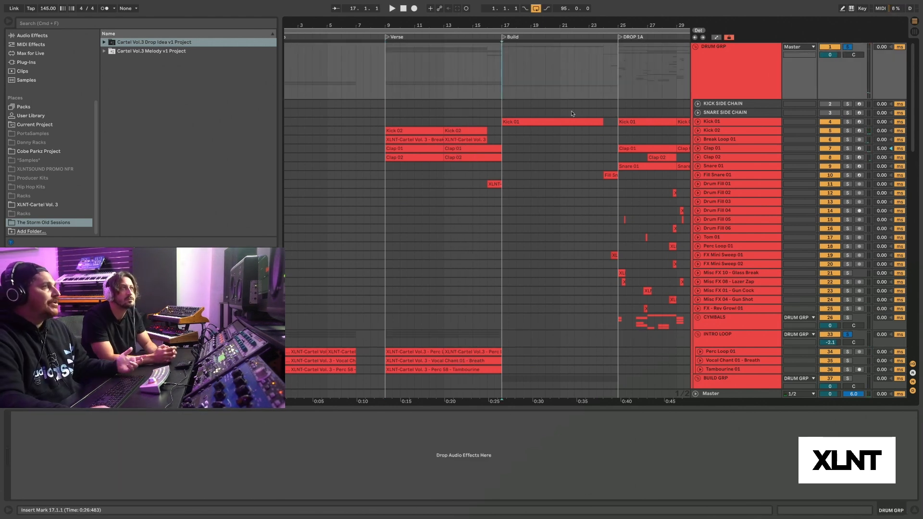
pyautogui.scroll(-5, 575, 114)
pyautogui.scroll(-7, 575, 113)
pyautogui.scroll(12, 586, 114)
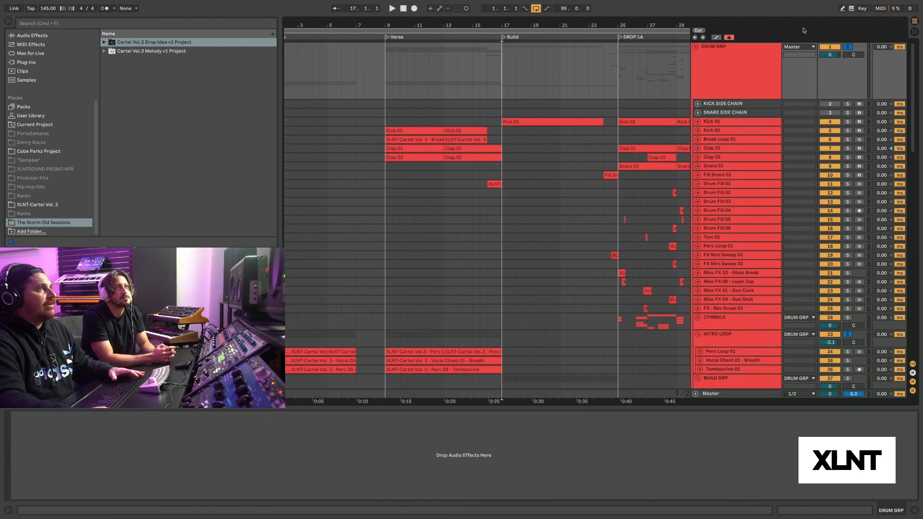
pyautogui.press('space')
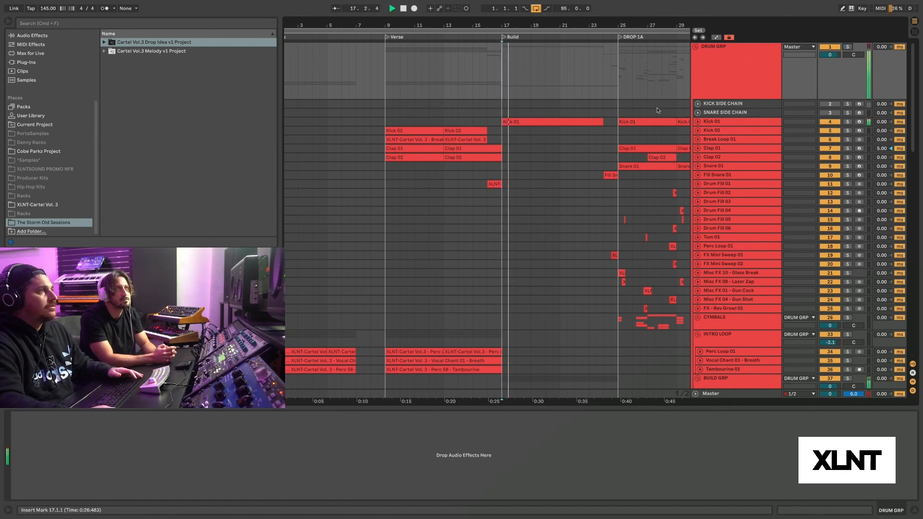
# Step: Examine the Build's drum, bass, chord and FX tracks, including the FX GRP - WET group, during playback
pyautogui.scroll(-5, 656, 108)
pyautogui.scroll(-5, 658, 110)
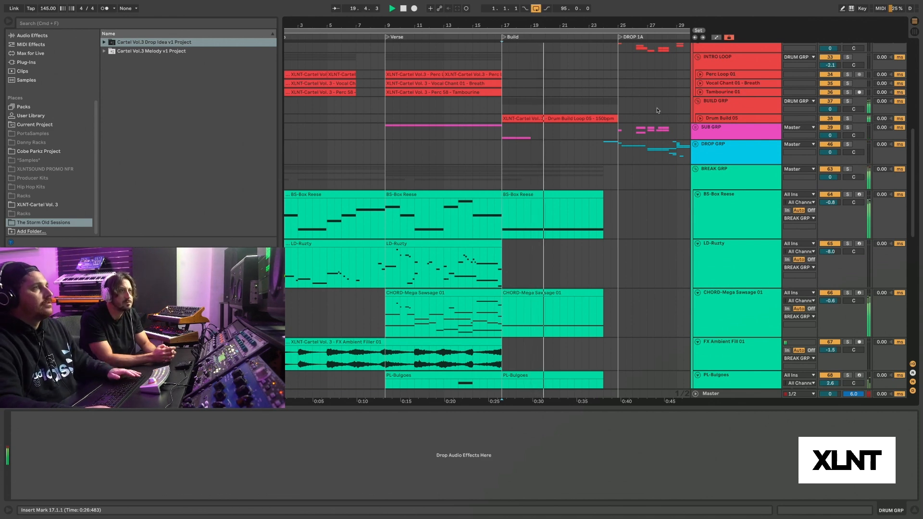
pyautogui.scroll(-10, 658, 110)
pyautogui.scroll(-6, 659, 111)
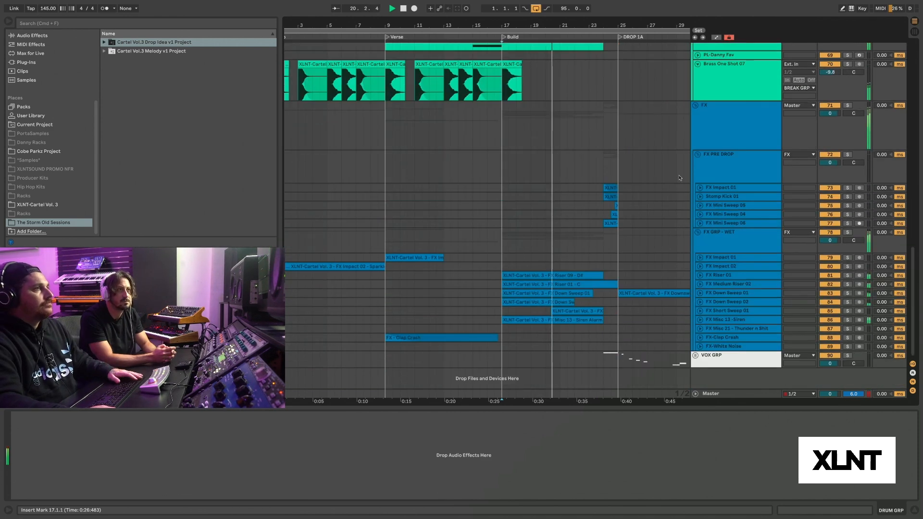
pyautogui.click(698, 232)
pyautogui.click(697, 232)
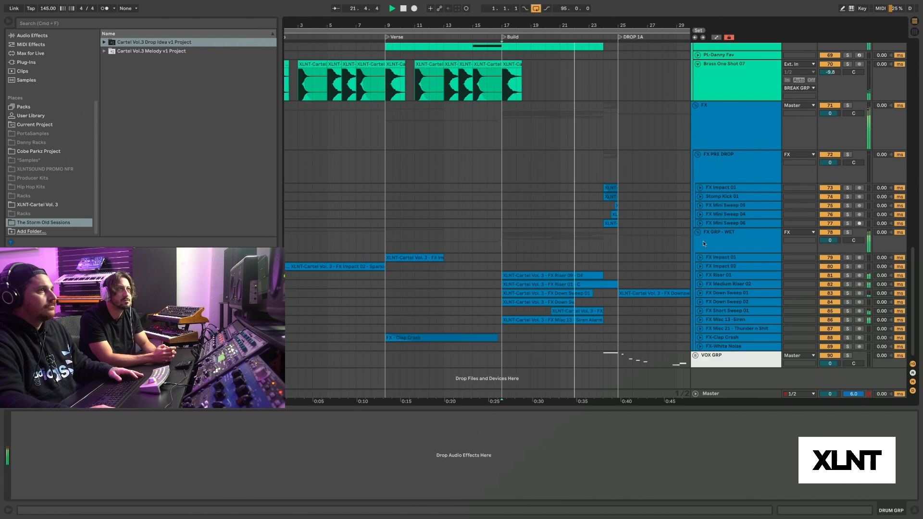
pyautogui.keyDown('alt'); pyautogui.click(699, 266); pyautogui.keyUp('alt')
pyautogui.scroll(-6, 635, 240)
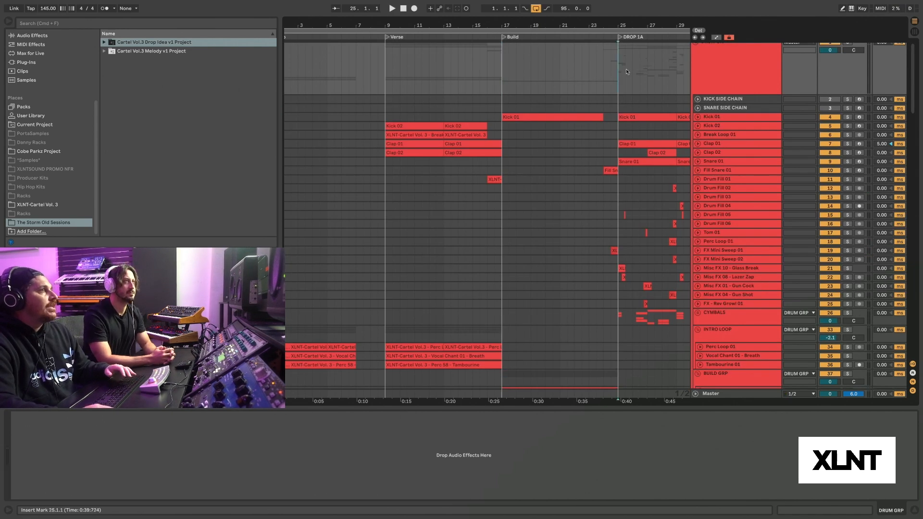
# Step: Play Drop 1A from bar 25 and examine the drum tracks across DROP 1A and DROP 1B
pyautogui.hscroll(10, 627, 72)
pyautogui.scroll(1, 873, 75)
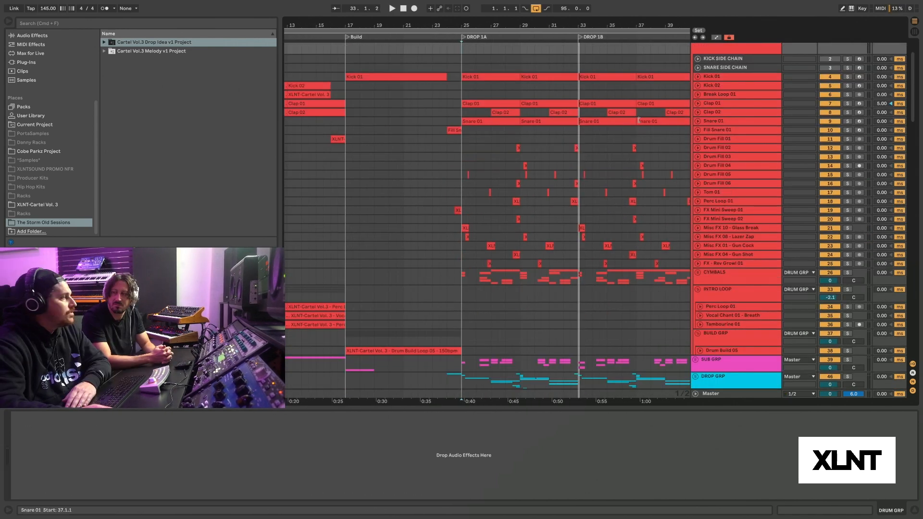
pyautogui.scroll(4, 638, 120)
pyautogui.hscroll(5, 639, 119)
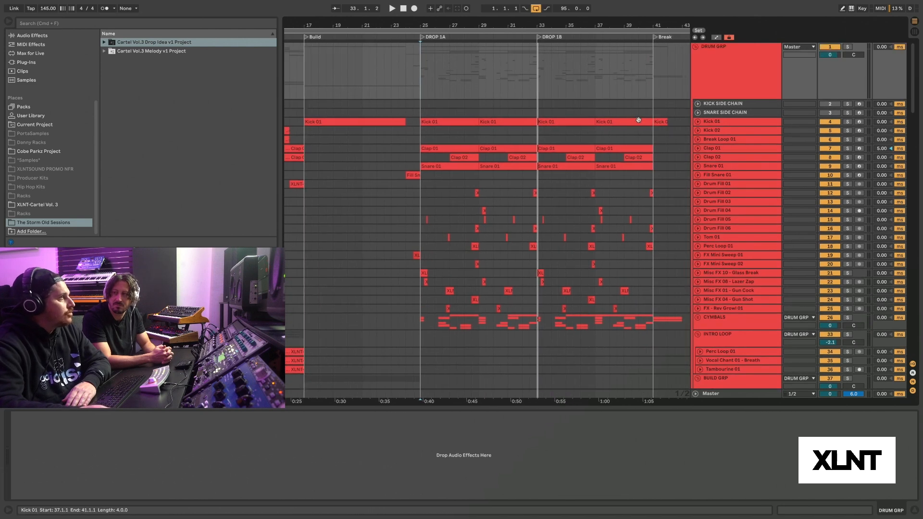
# Step: Solo DRUM GRP with Kick 01 and Snare 01 and play them from the start of Drop 1A at bar 25
pyautogui.moveTo(440, 24); pyautogui.dragTo(440, 28)
pyautogui.click(848, 47)
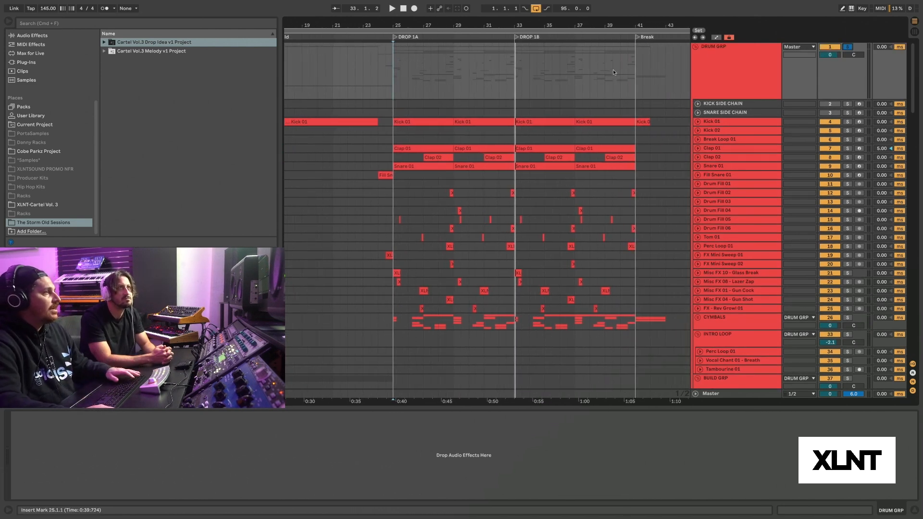
pyautogui.click(849, 122)
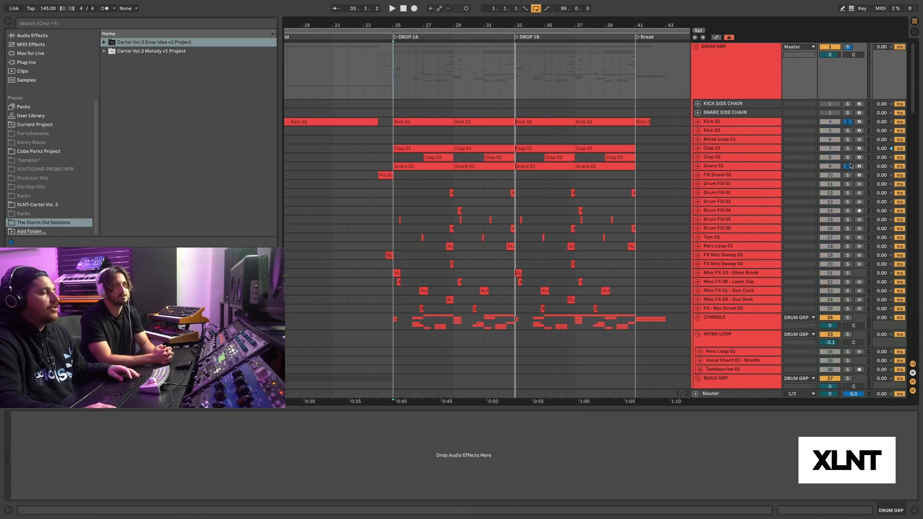
pyautogui.press('space')
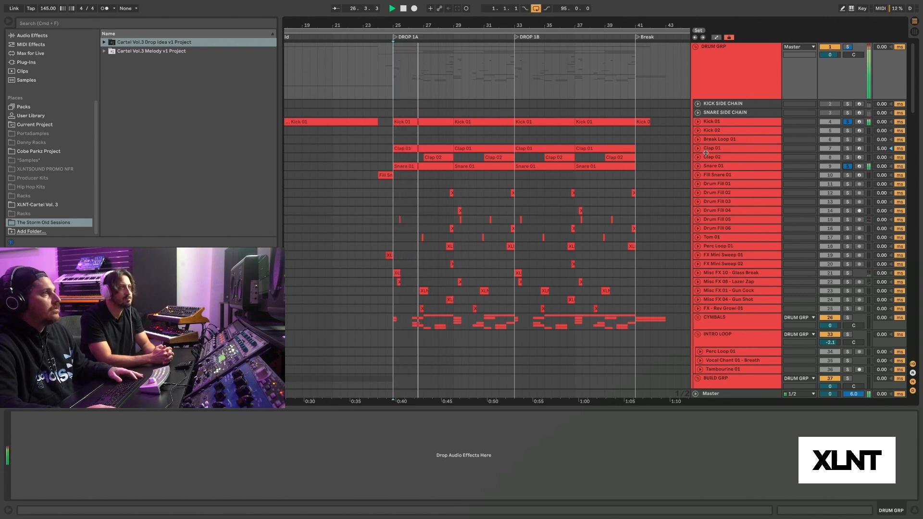
pyautogui.press('space')
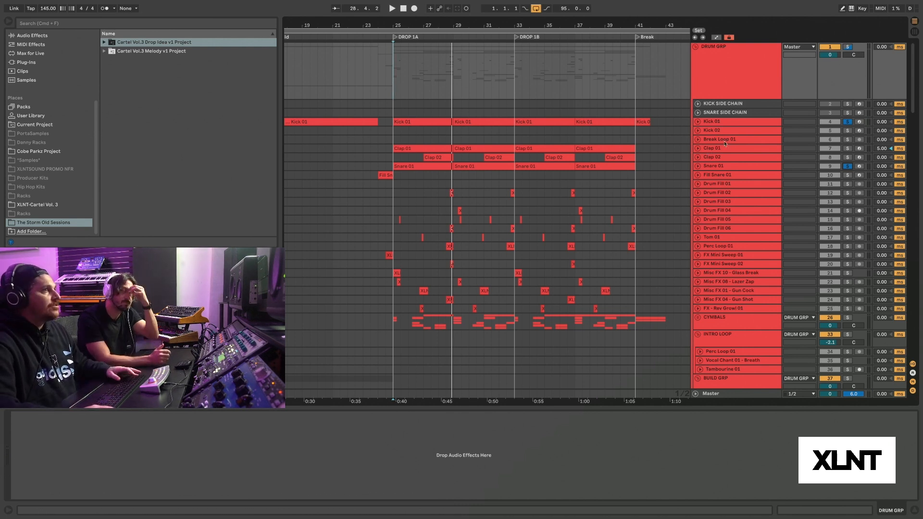
# Step: Expand the Clap 01 track, add it to the kick and snare solo, and play from bar 27
pyautogui.click(697, 150)
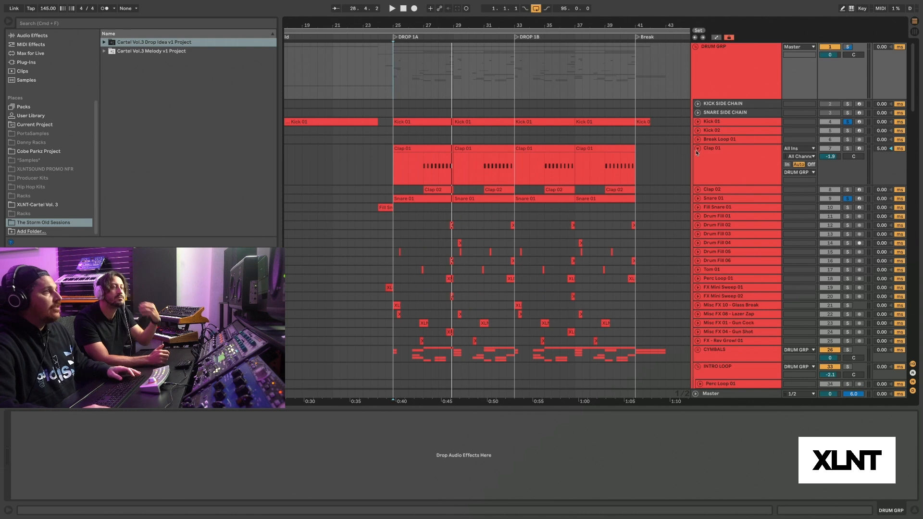
pyautogui.click(426, 173)
pyautogui.click(849, 149)
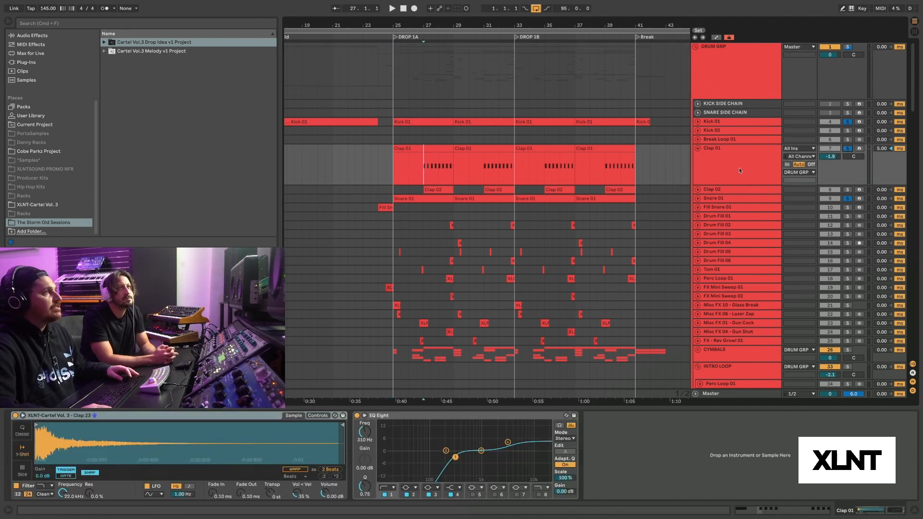
pyautogui.press('space')
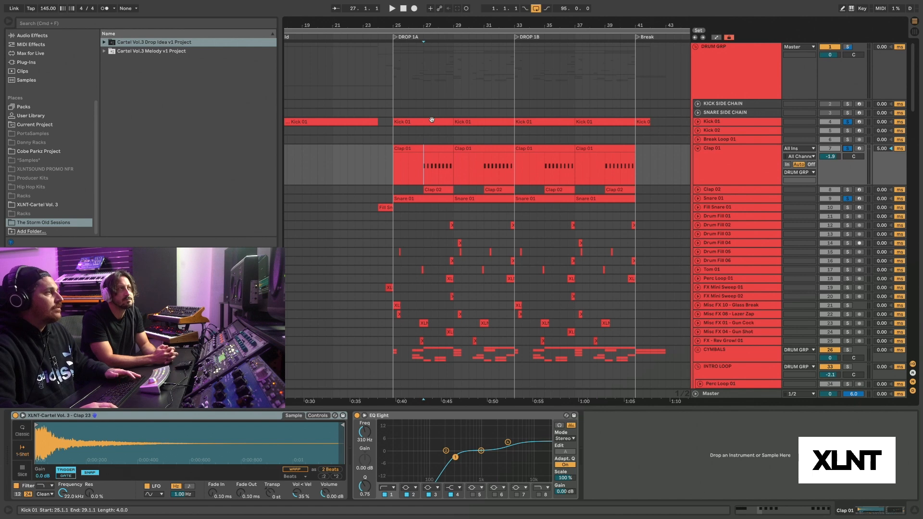
# Step: Expand Clap 02, add it and the CYMBALS group to the drum solo, and play from bar 27
pyautogui.click(698, 190)
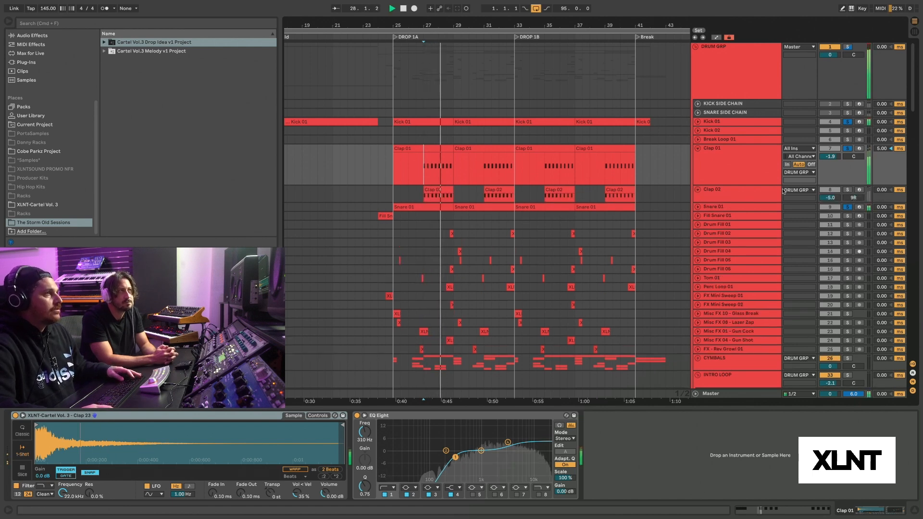
pyautogui.click(845, 191)
pyautogui.scroll(-5, 845, 191)
pyautogui.press('space')
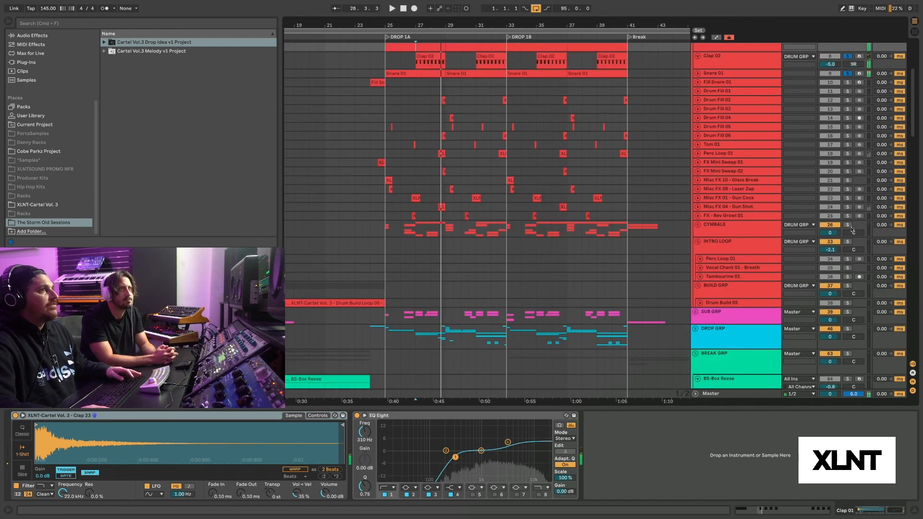
pyautogui.press('space')
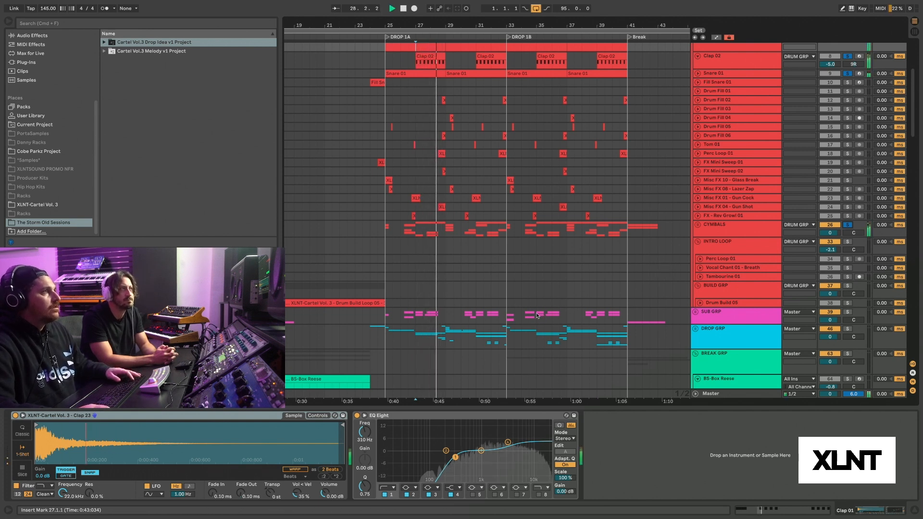
pyautogui.press('space')
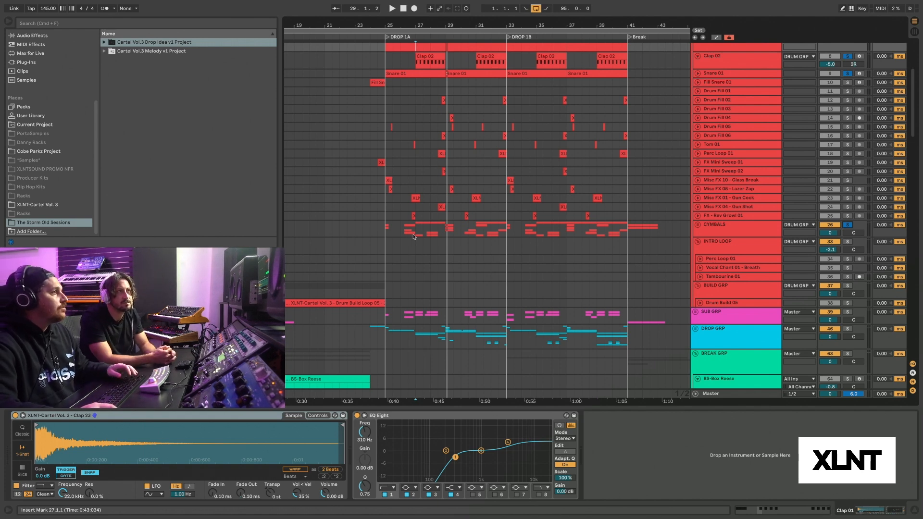
# Step: Expand and solo Misc FX 10 - Glass Break, and play its clip at the start of Drop 1A
pyautogui.click(392, 220)
pyautogui.click(698, 180)
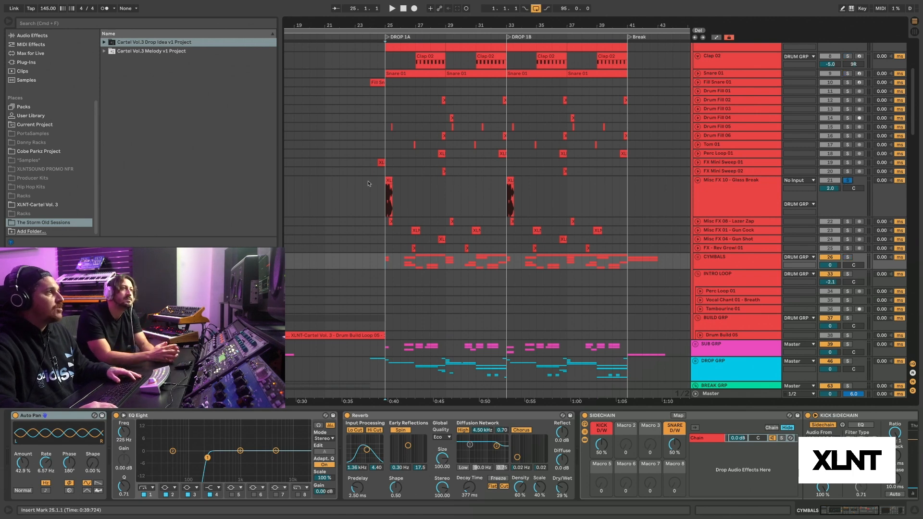
pyautogui.click(389, 180)
pyautogui.press('space')
# Step: Clear the Glass Break solo and play the opening of Drop 1A with all tracks from bar 25
pyautogui.scroll(5, 668, 179)
pyautogui.press('s')
pyautogui.press('space')
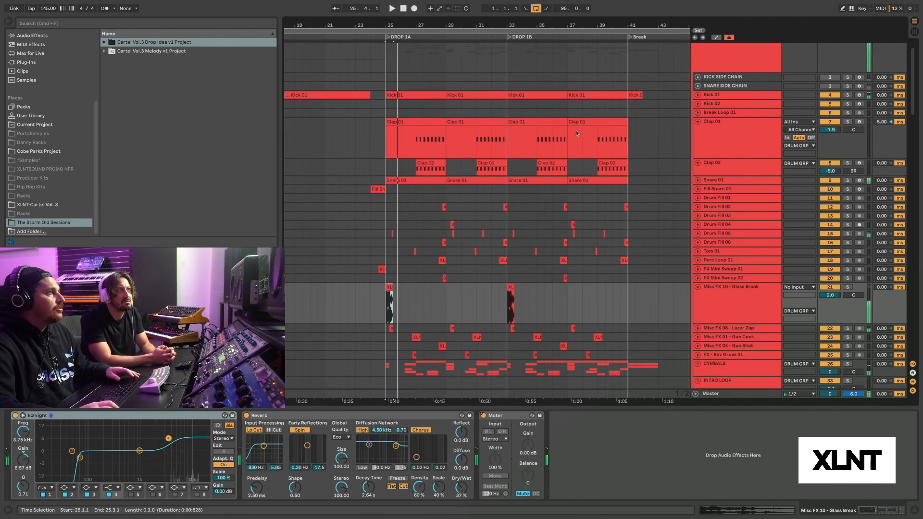
pyautogui.moveTo(397, 25); pyautogui.dragTo(397, 68)
pyautogui.press('space')
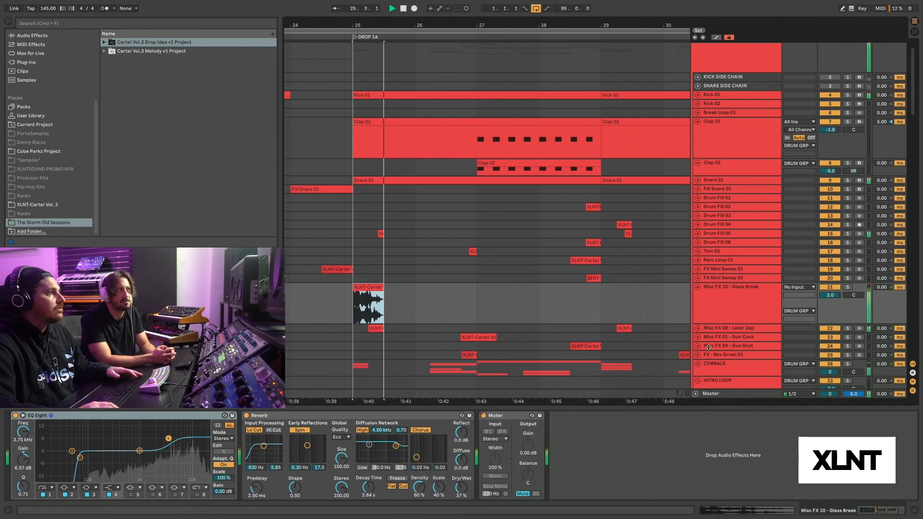
pyautogui.press('space')
# Step: Select the first Drum Fill 05 clip in Drop 1A, solo its track and play the fill up close
pyautogui.click(386, 235)
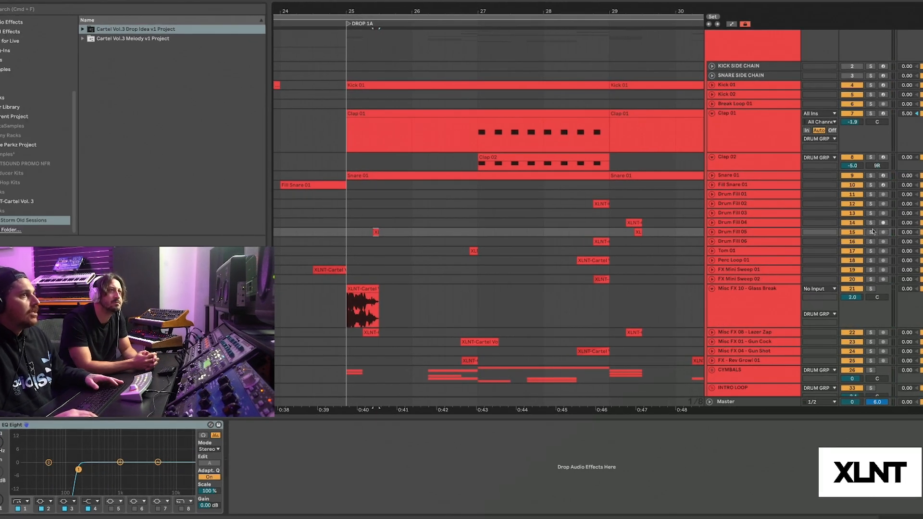
pyautogui.click(848, 234)
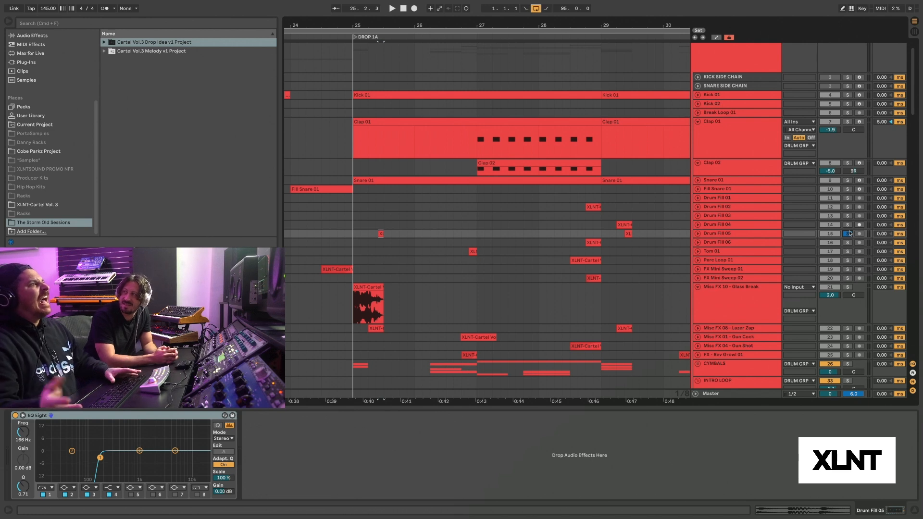
pyautogui.press('space')
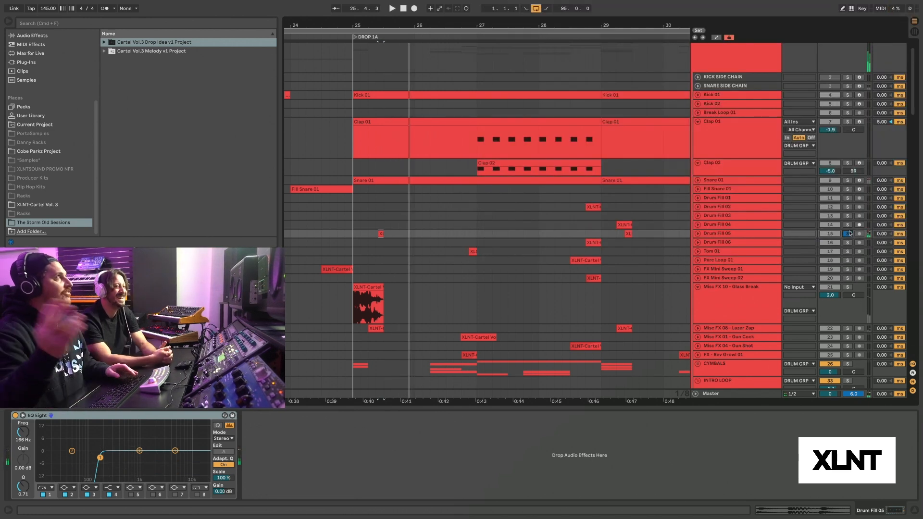
pyautogui.press('z')
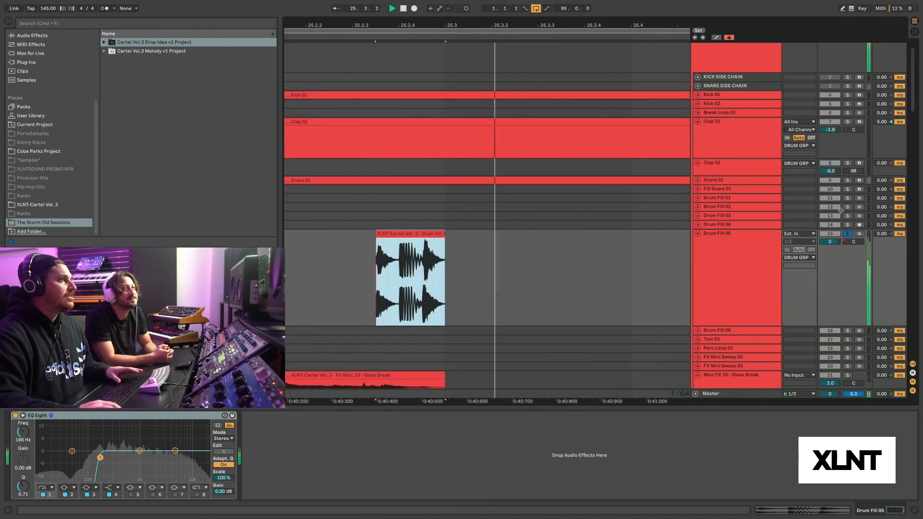
pyautogui.press('space')
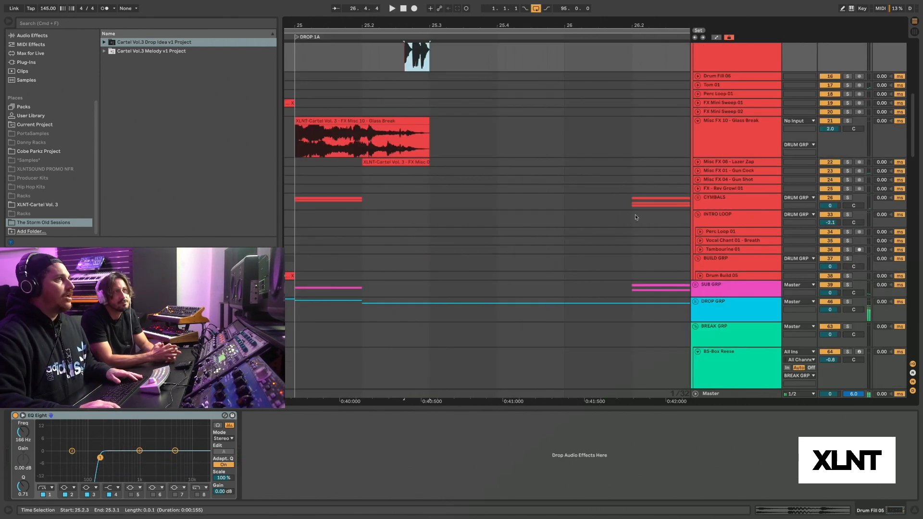
# Step: Expand the CYMBALS group and examine its crash, ride and hat clips alongside the other Drop 1A drum tracks
pyautogui.click(697, 198)
pyautogui.click(527, 185)
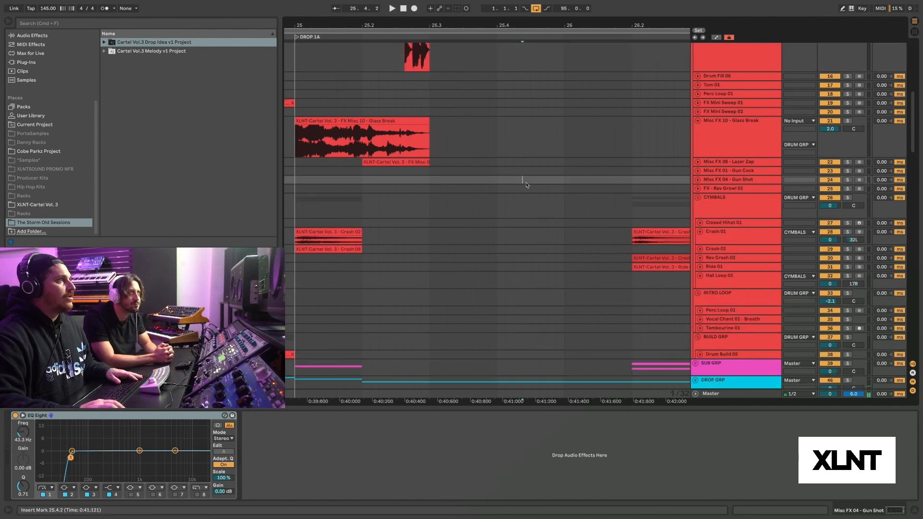
pyautogui.hscroll(5, 641, 212)
pyautogui.scroll(10, 642, 212)
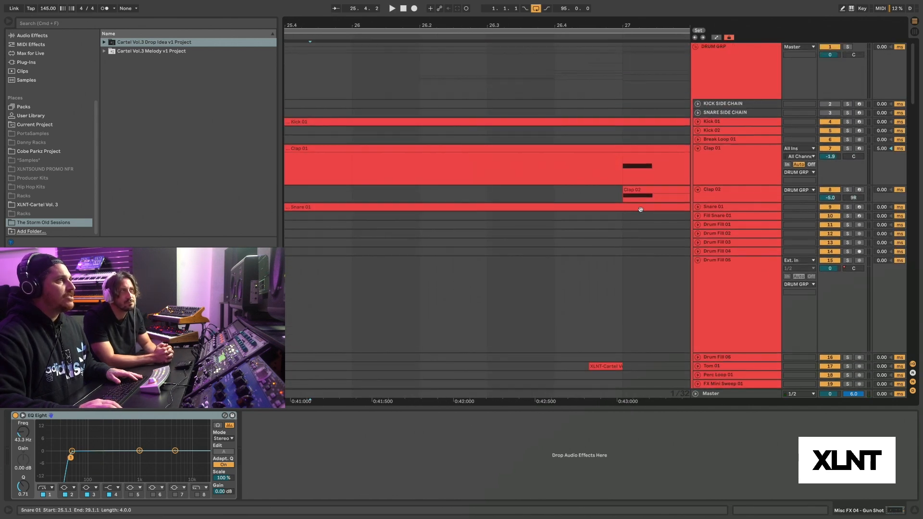
pyautogui.moveTo(495, 25); pyautogui.dragTo(495, 2)
pyautogui.scroll(-3, 629, 165)
pyautogui.scroll(3, 628, 165)
pyautogui.scroll(-15, 678, 126)
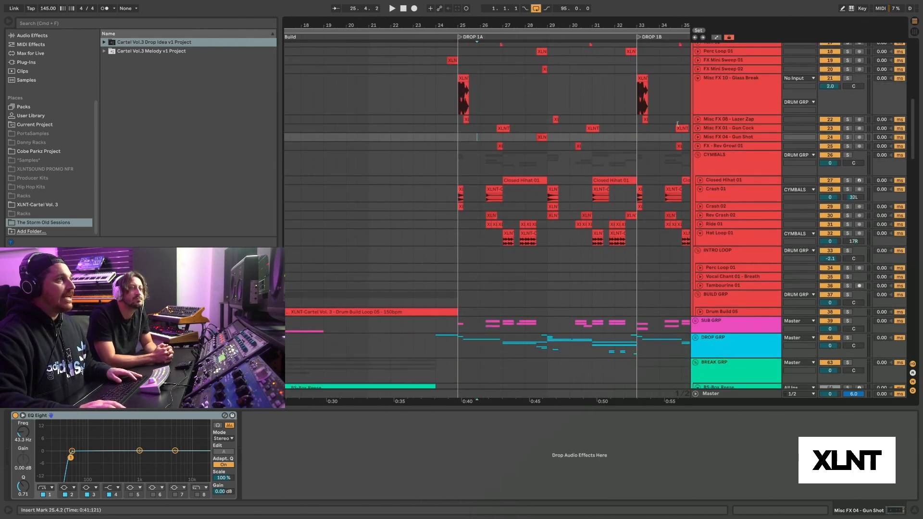
# Step: Expand SUB GRP, solo 808 Dirty 07 and play its first Drop 1A clip from bar 26.2
pyautogui.click(696, 262)
pyautogui.scroll(-5, 633, 253)
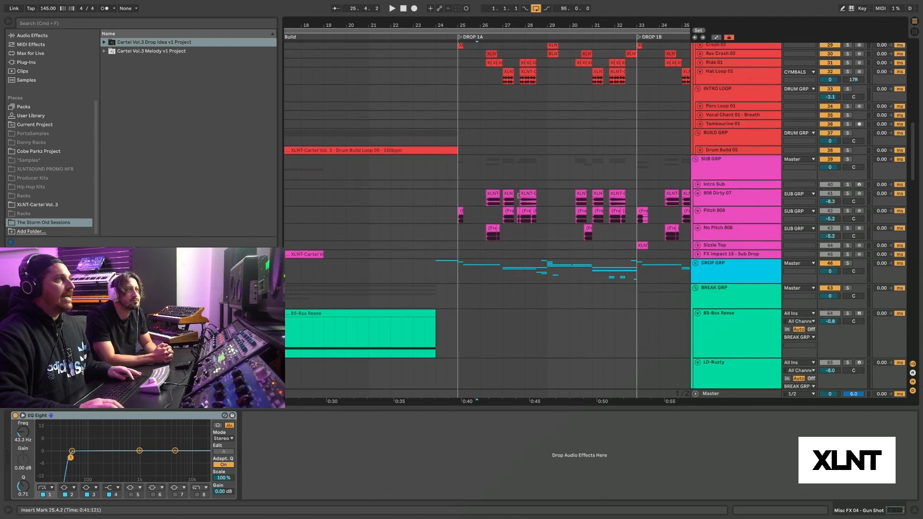
pyautogui.click(713, 200)
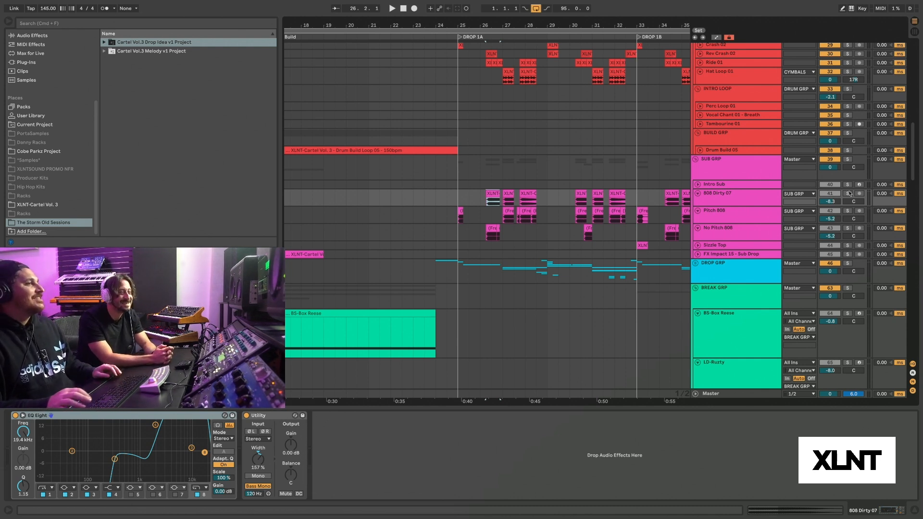
pyautogui.click(848, 193)
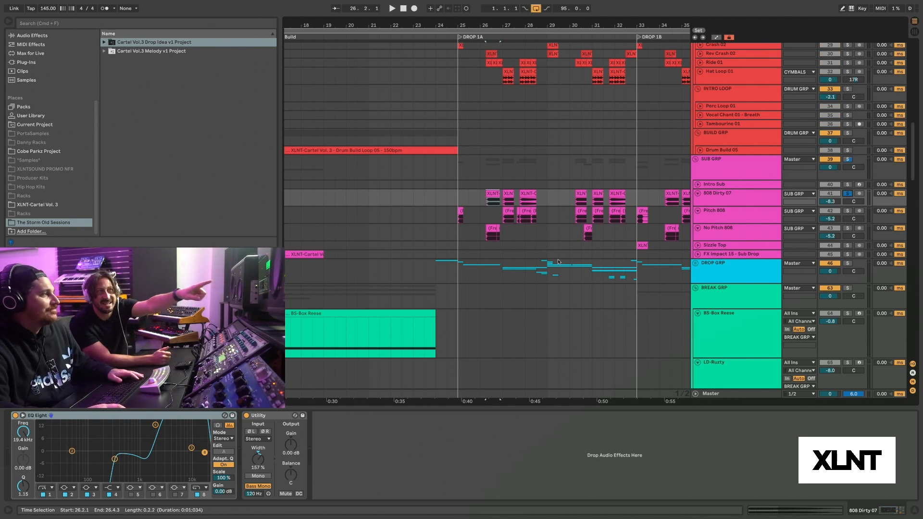
pyautogui.press('+')
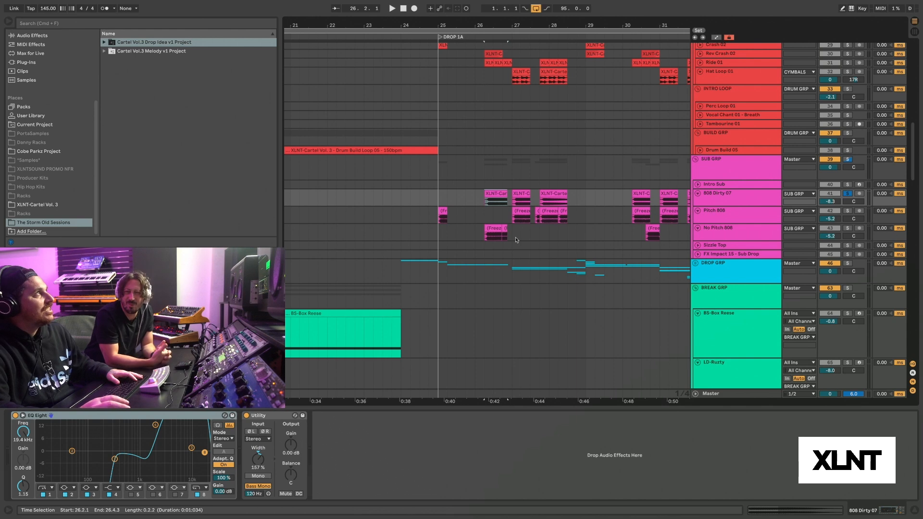
pyautogui.press('space')
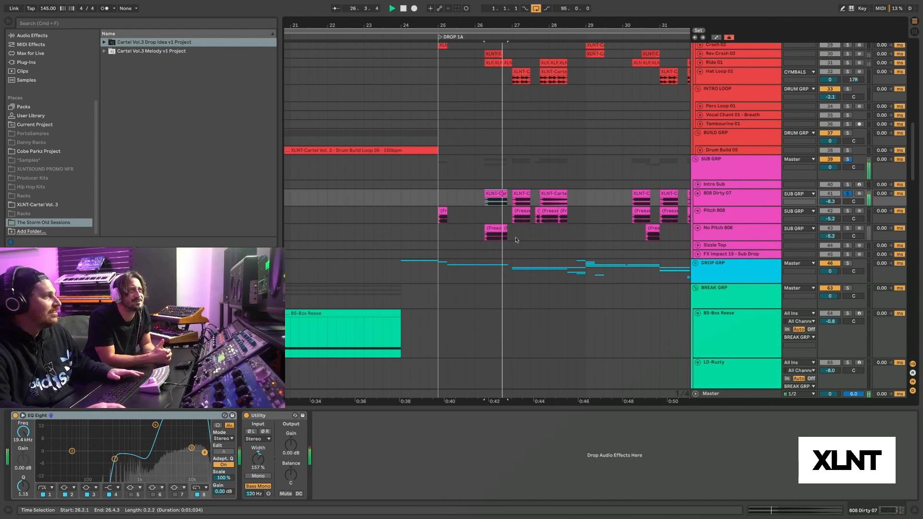
pyautogui.scroll(5, 481, 99)
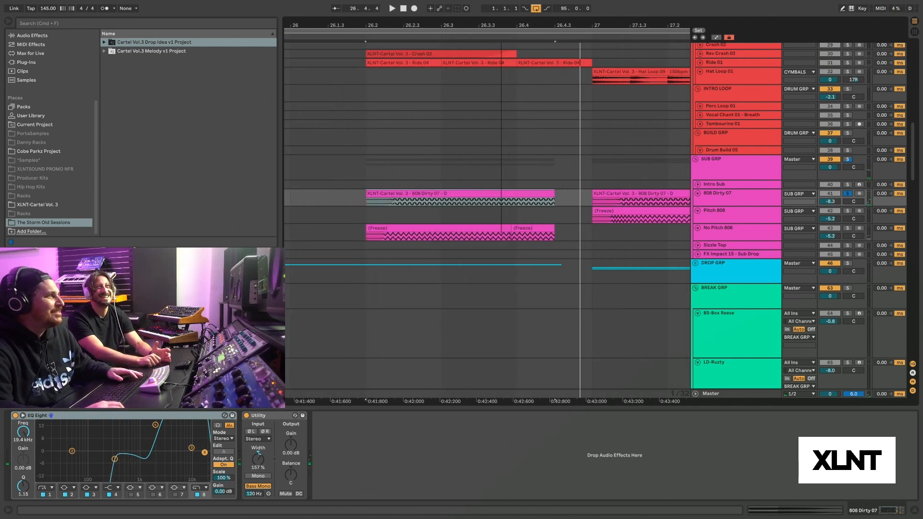
pyautogui.scroll(-2, 465, 102)
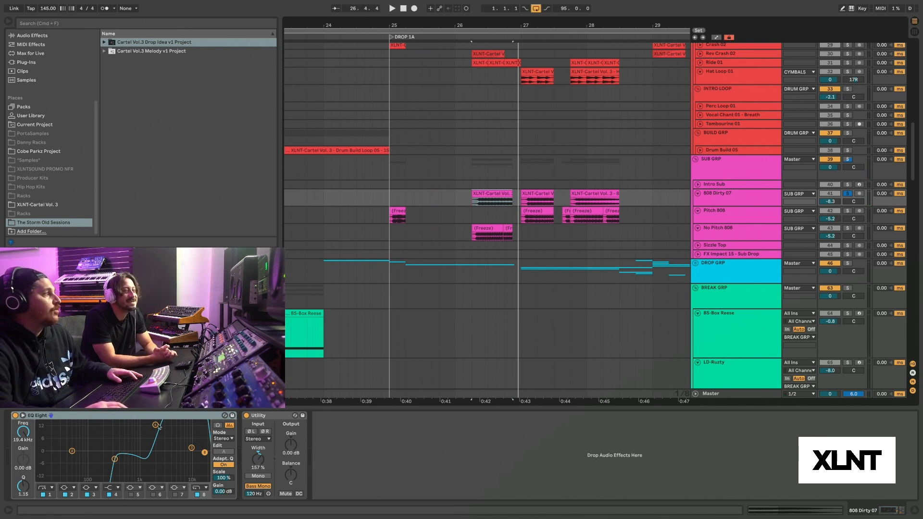
# Step: Compare the soloed 808 Dirty 07 clip with its EQ Eight bypassed and re-enabled by playing it both ways
pyautogui.click(15, 415)
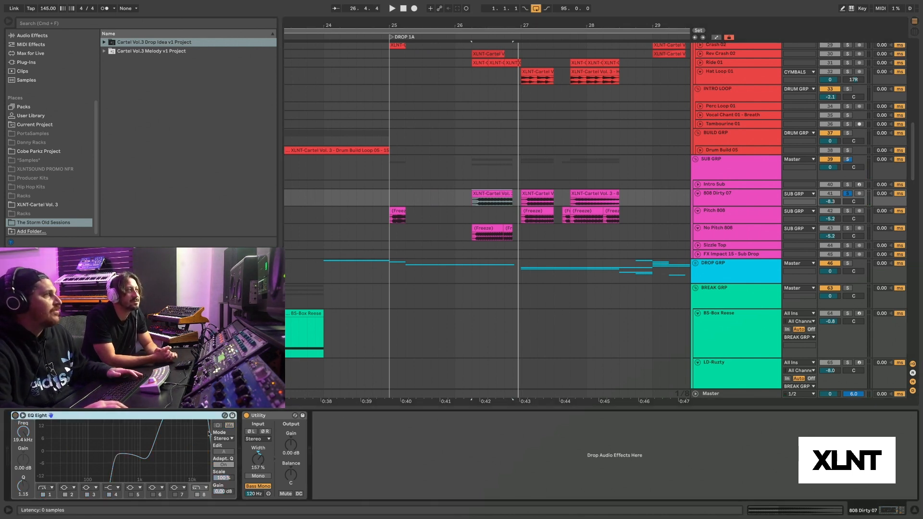
pyautogui.press('space')
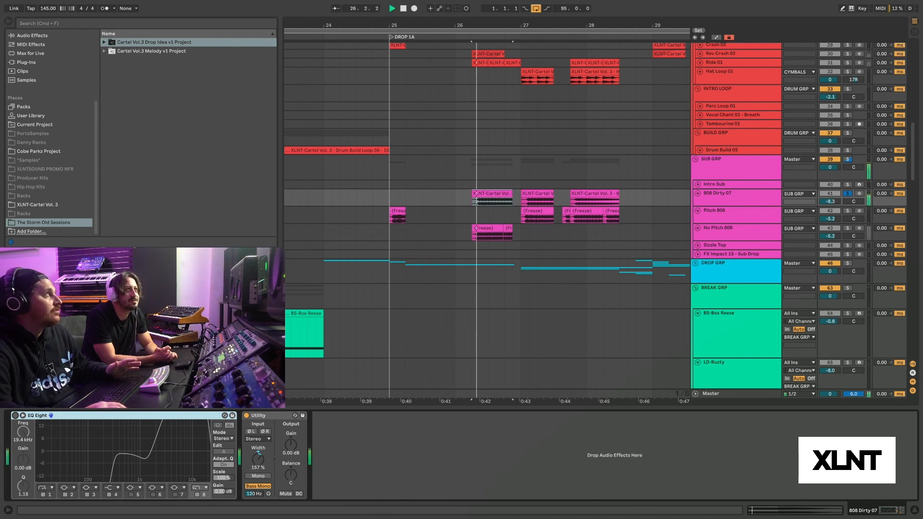
pyautogui.press('space')
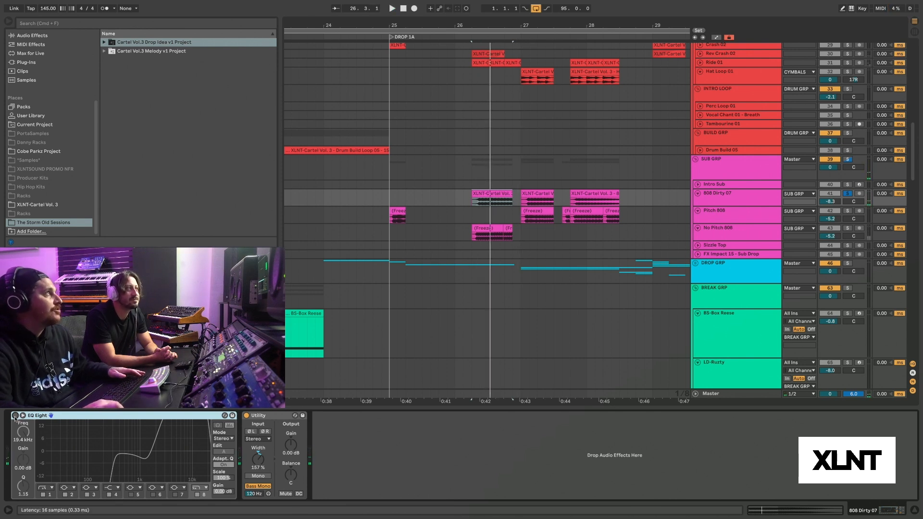
pyautogui.click(15, 416)
pyautogui.press('space')
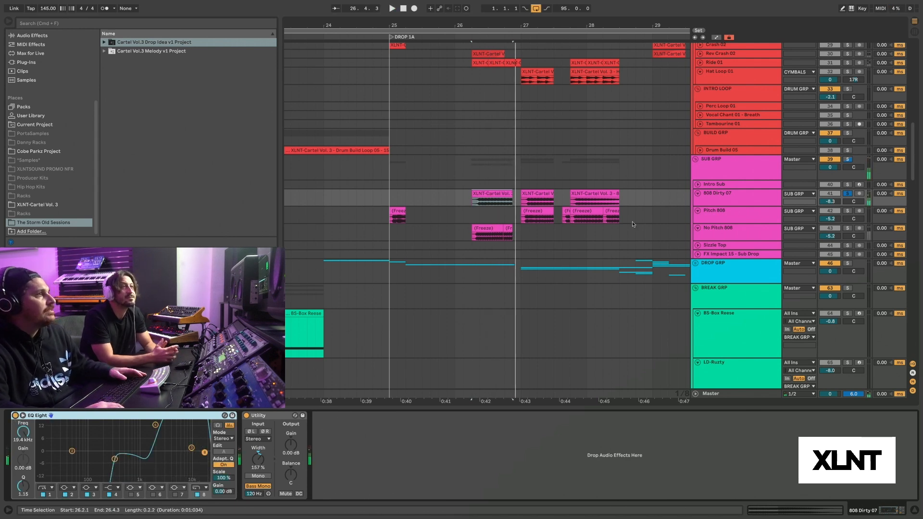
# Step: Solo No Pitch 808, inspect its device chain and play it, adding 808 Dirty 07 to the solo
pyautogui.click(755, 227)
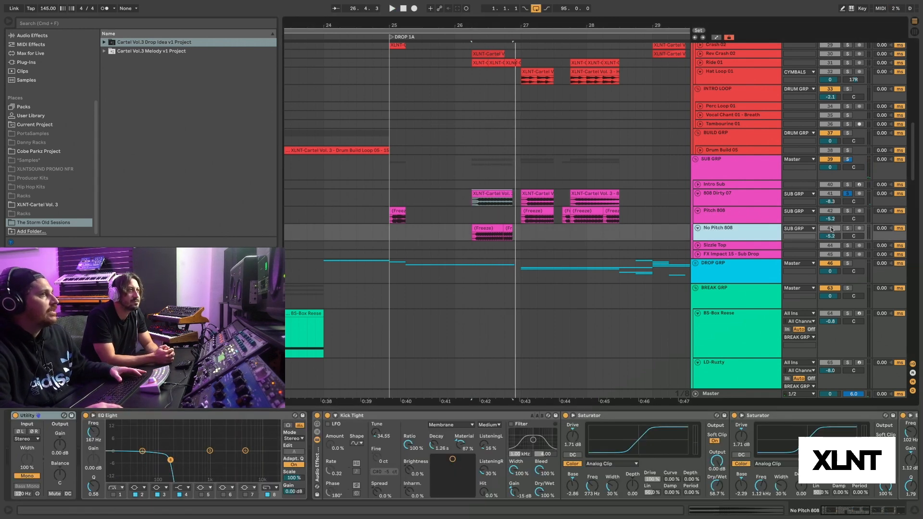
pyautogui.click(849, 229)
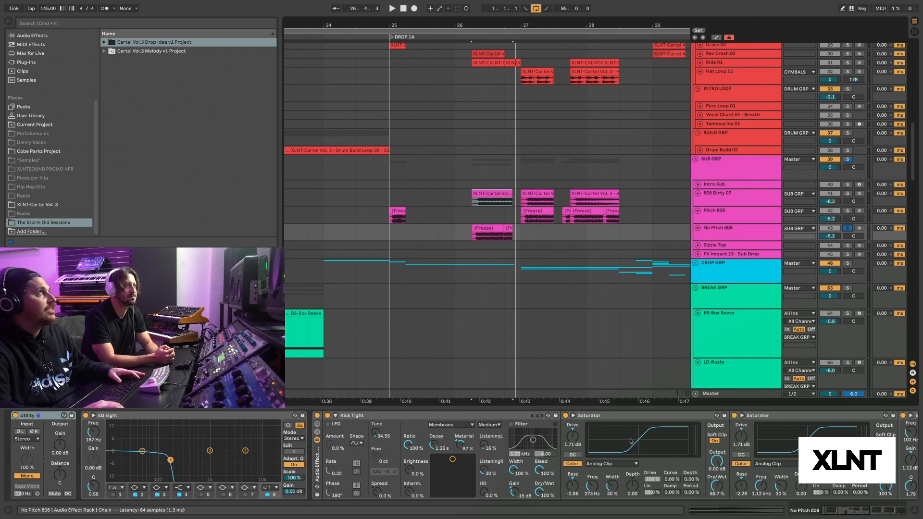
pyautogui.hscroll(2, 734, 446)
pyautogui.hscroll(4, 734, 445)
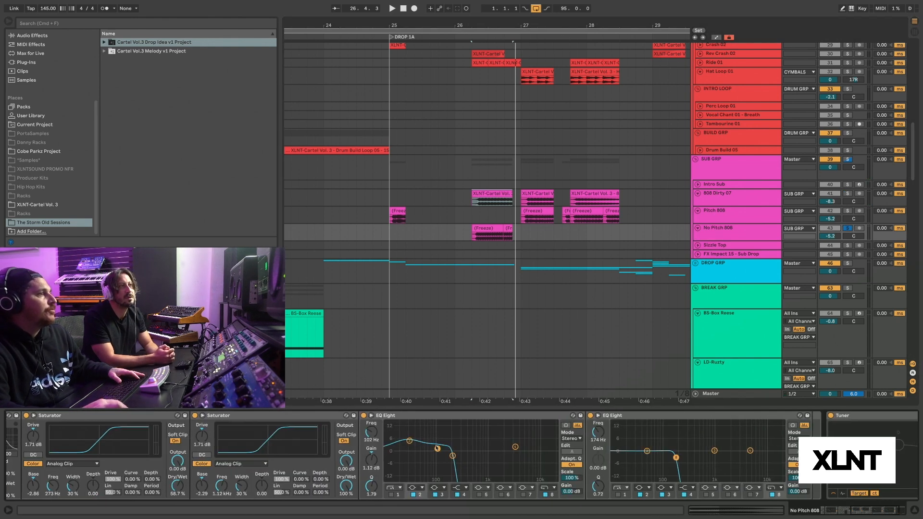
pyautogui.press('space')
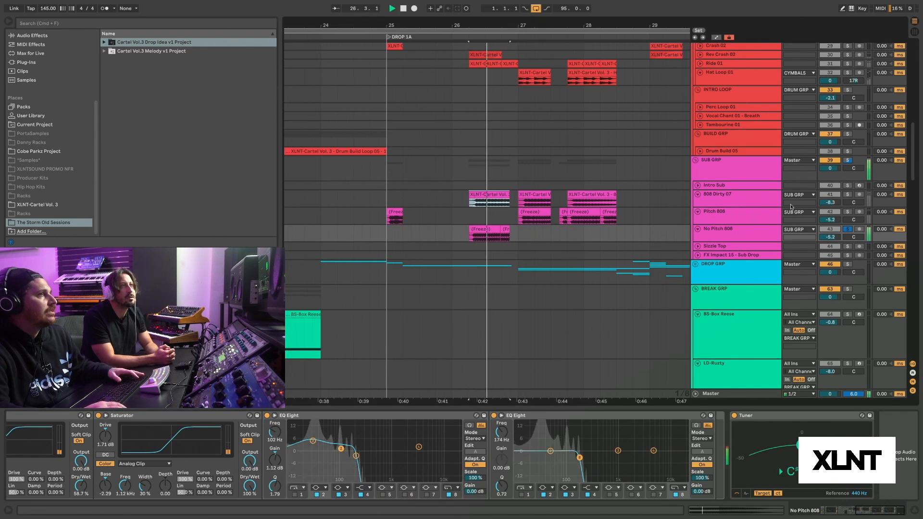
pyautogui.click(848, 194)
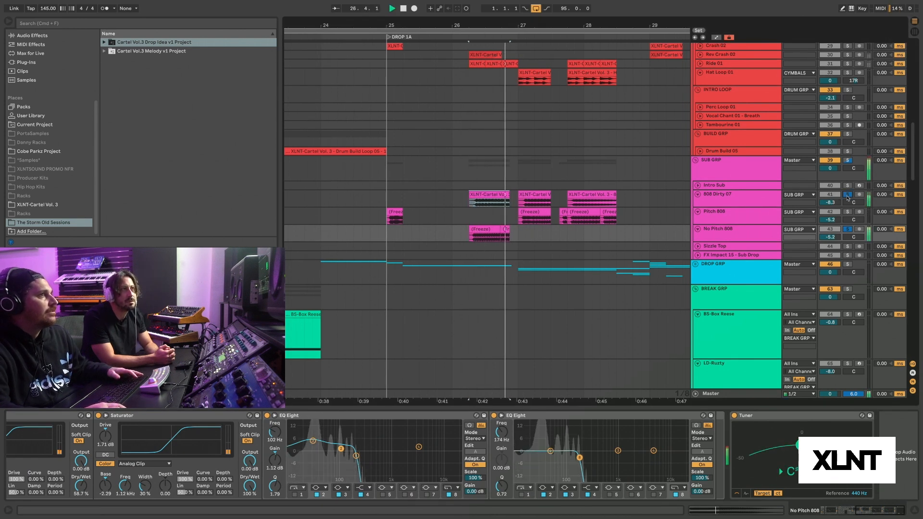
# Step: Solo the whole SUB GRP and play its Drop 1A clips from bar 26.2
pyautogui.scroll(10, 847, 197)
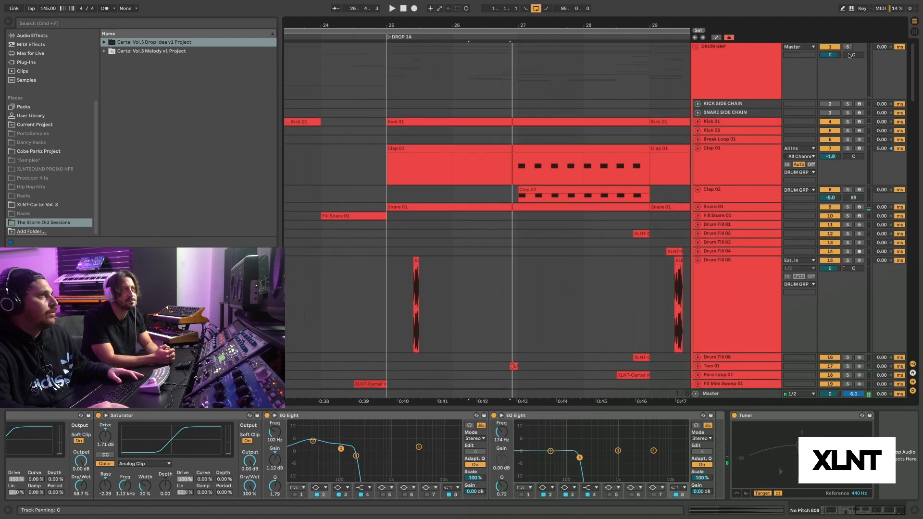
pyautogui.scroll(-10, 850, 53)
pyautogui.click(847, 175)
pyautogui.press('space')
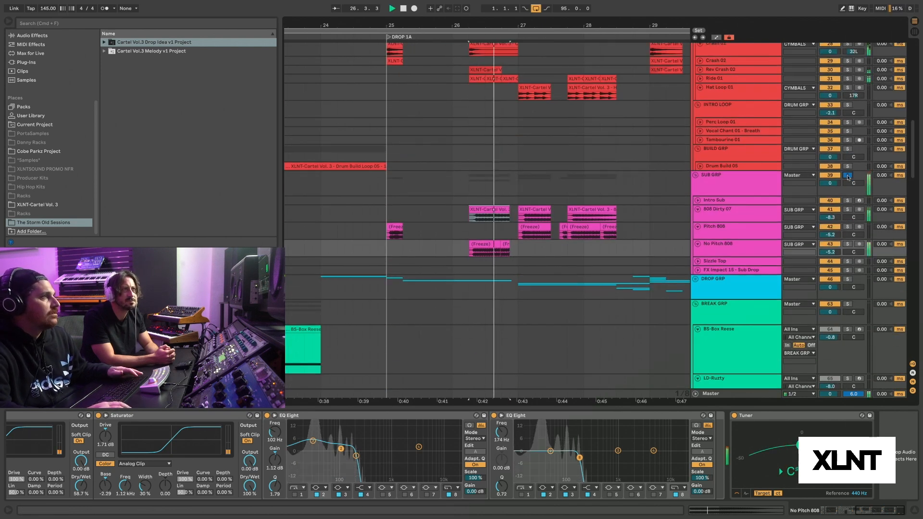
pyautogui.press('space')
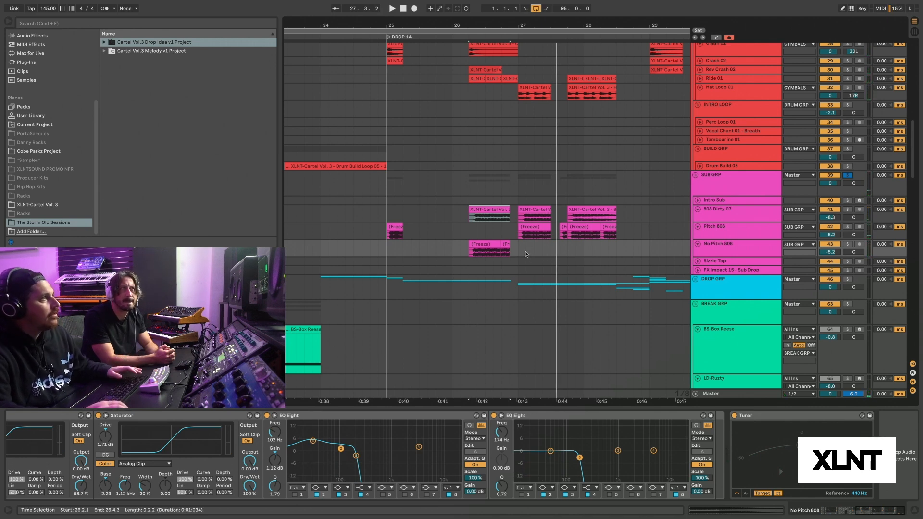
# Step: Solo Pitch 808 and play its clip from bar 27.1.1 up close
pyautogui.scroll(-1, 527, 255)
pyautogui.click(519, 214)
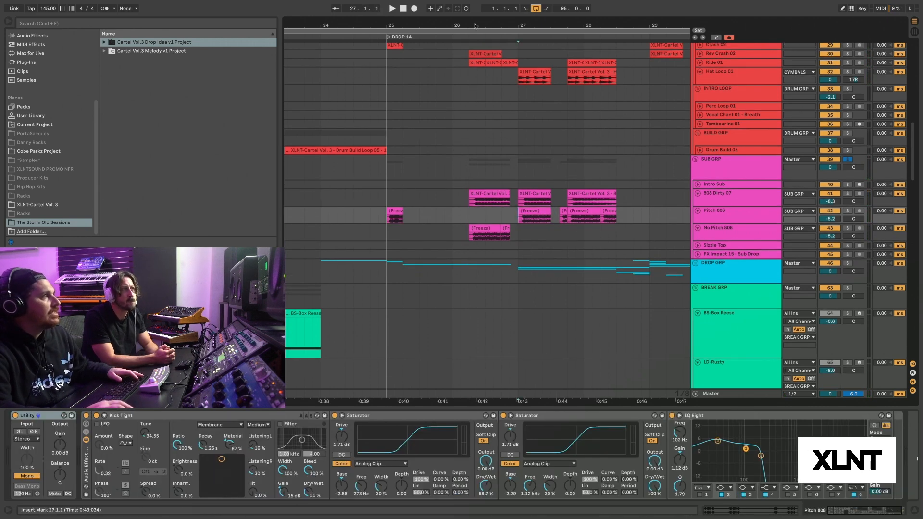
pyautogui.press('+')
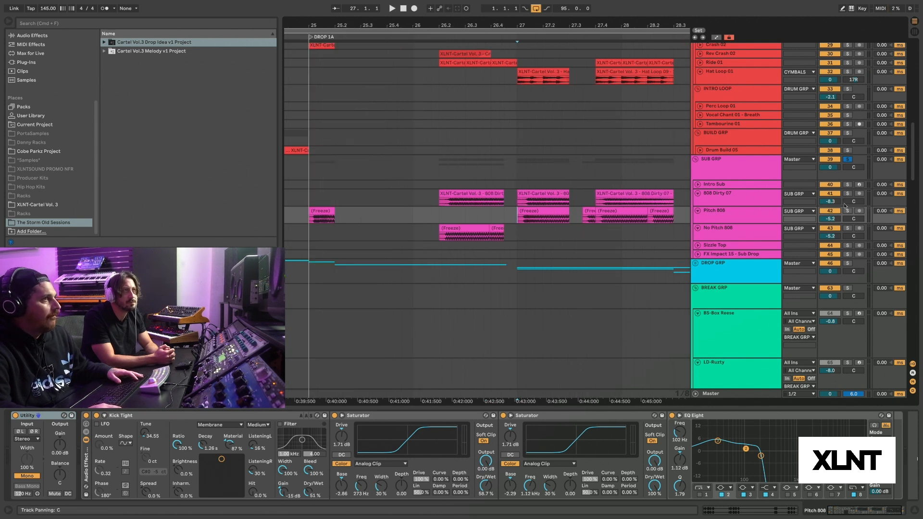
pyautogui.press('space')
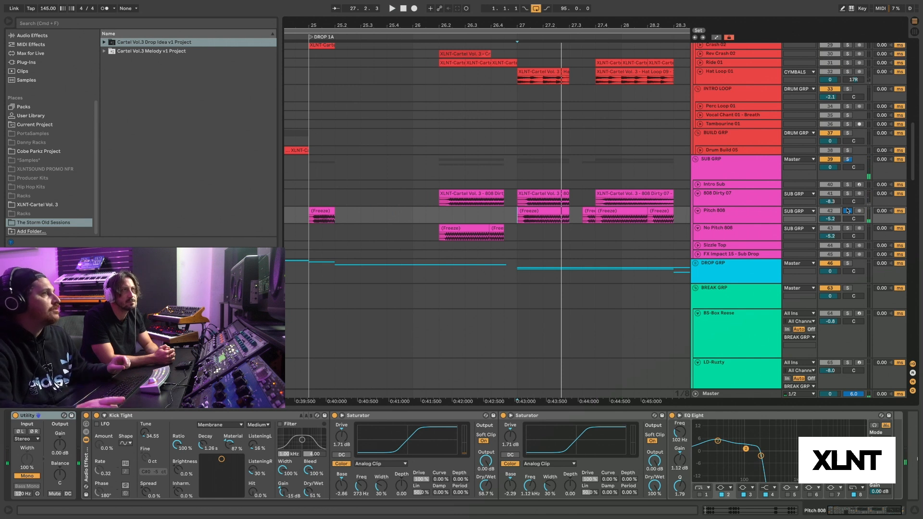
# Step: Expand DROP GRP and examine its lead and bass tracks across Drop 1A and Drop 1B
pyautogui.press('-')
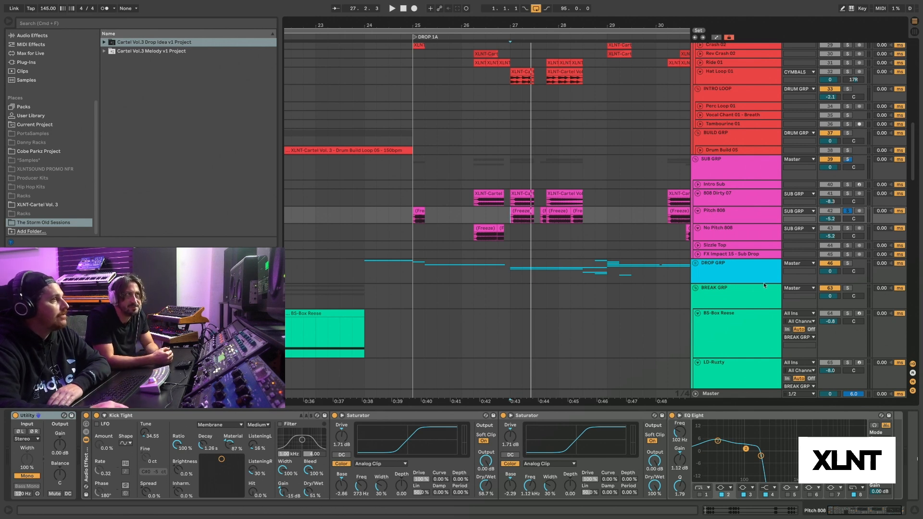
pyautogui.hscroll(5, 576, 202)
pyautogui.scroll(2, 577, 202)
pyautogui.moveTo(461, 25); pyautogui.dragTo(461, 5)
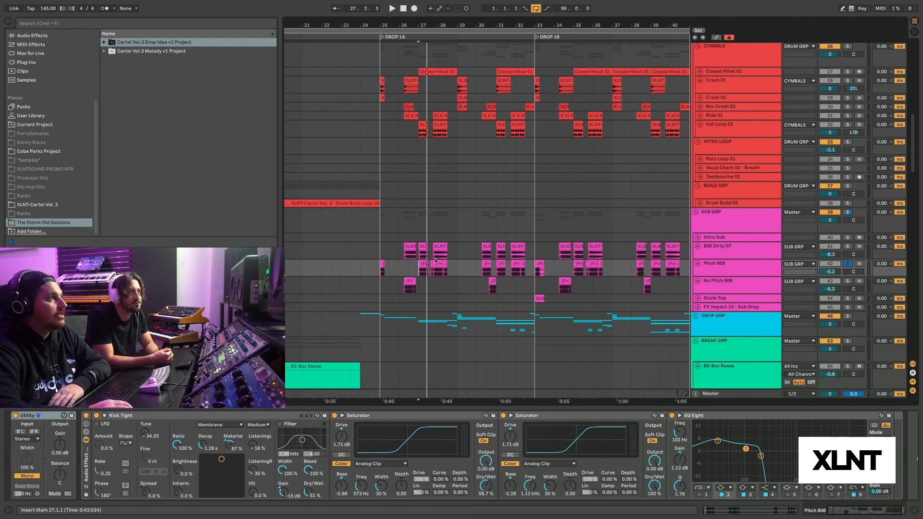
pyautogui.scroll(-2, 435, 261)
pyautogui.click(695, 280)
pyautogui.scroll(-7, 537, 266)
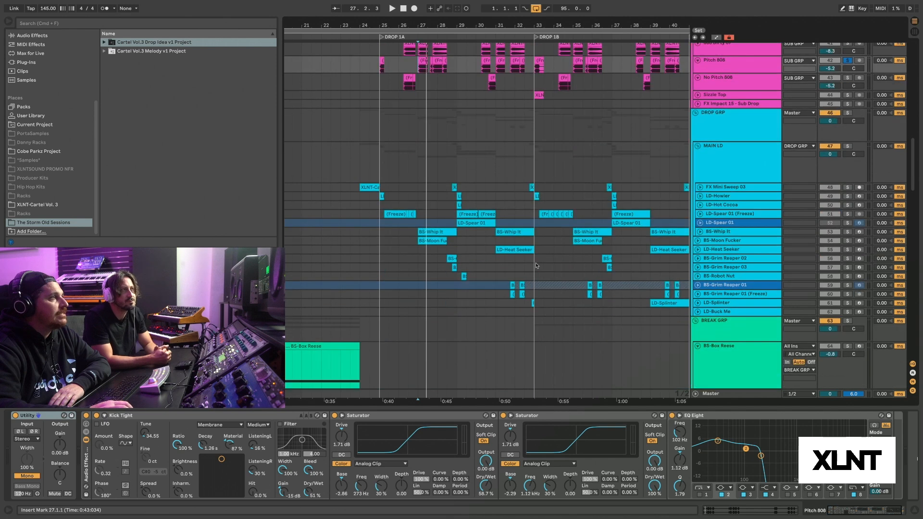
# Step: Solo LD-Howler and play its first clip at the start of Drop 1A
pyautogui.moveTo(376, 23); pyautogui.dragTo(376, 52)
pyautogui.click(384, 173)
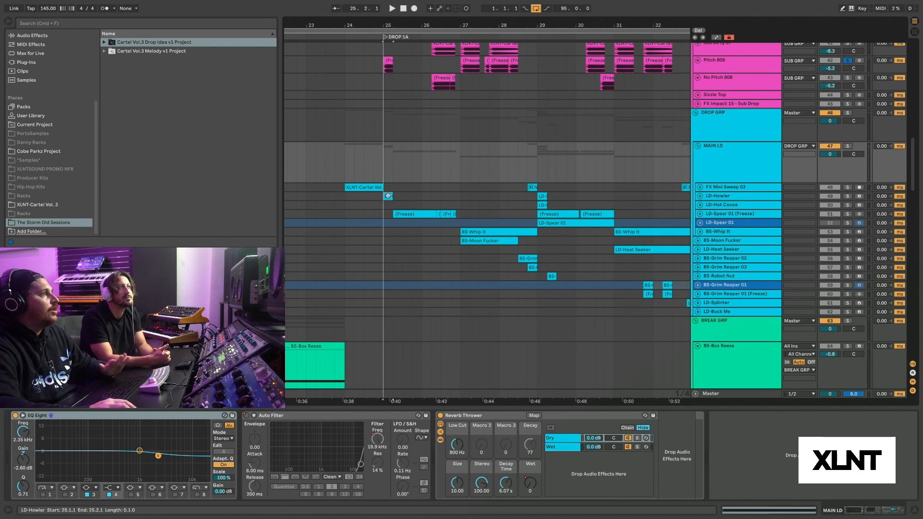
pyautogui.click(762, 197)
pyautogui.click(847, 196)
pyautogui.press('space')
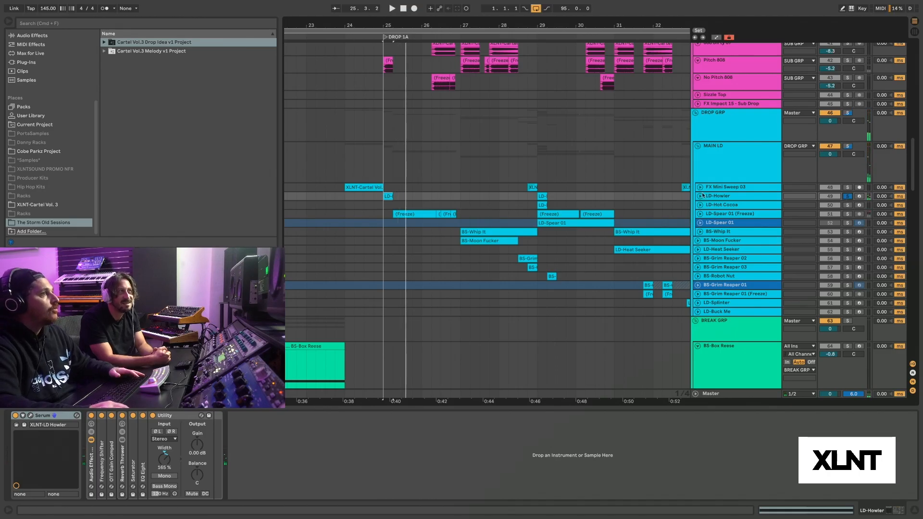
# Step: Unfold LD-Howler and its Reverb Thrower rack, show automation lanes and replay the first clip to examine its automation
pyautogui.click(700, 196)
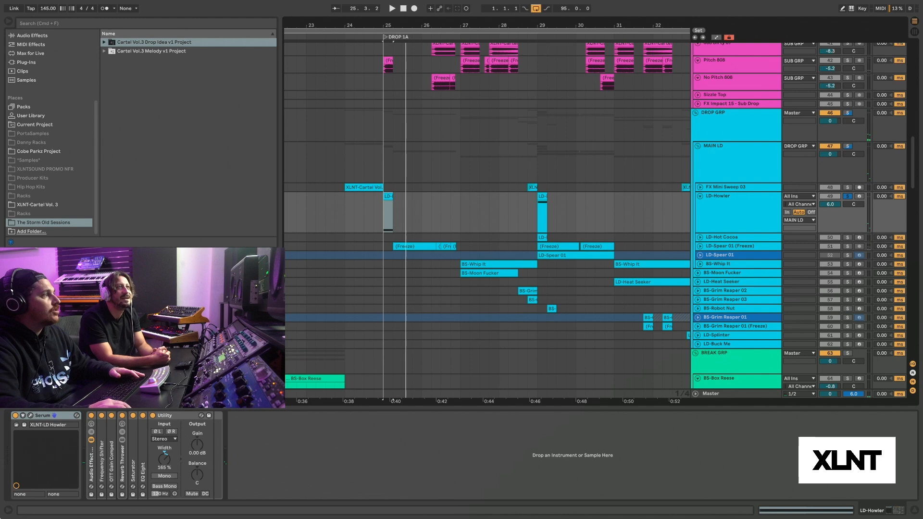
pyautogui.doubleClick(127, 462)
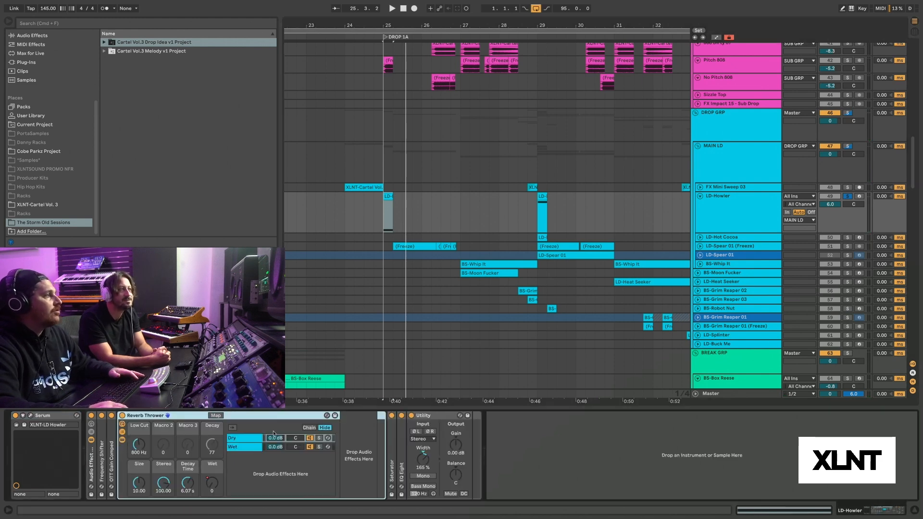
pyautogui.click(399, 291)
pyautogui.press('a')
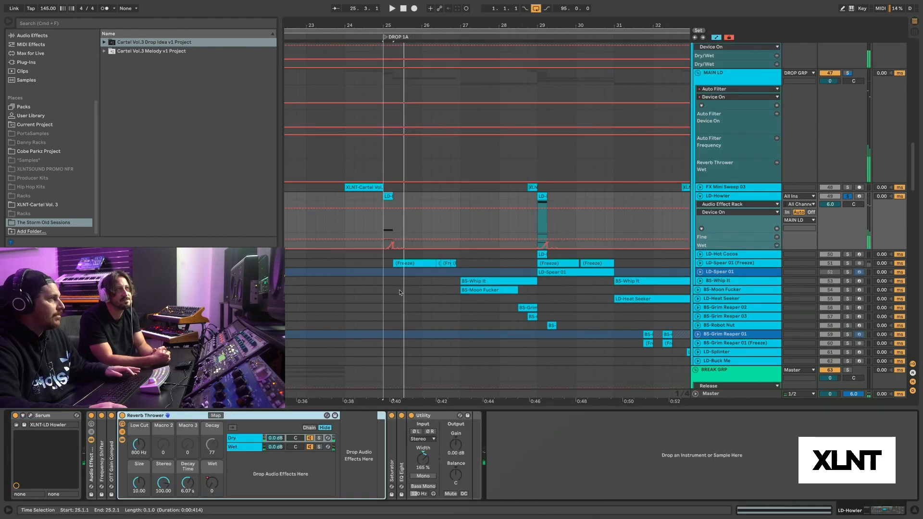
pyautogui.press('space')
pyautogui.press('space')
pyautogui.moveTo(394, 26); pyautogui.dragTo(393, 64)
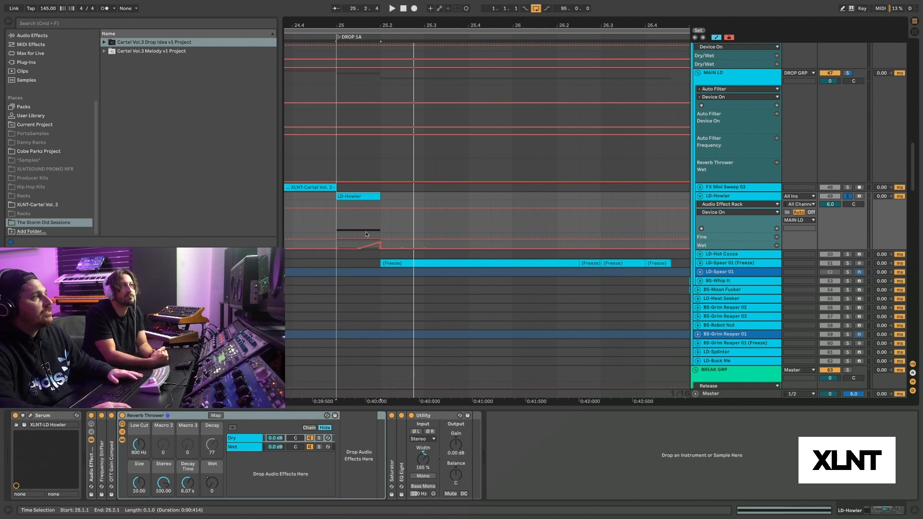
# Step: Unsolo LD-Howler and play the full mix from bar 24.2.3 and from its first Drop 1A clip
pyautogui.moveTo(431, 20); pyautogui.dragTo(433, 5)
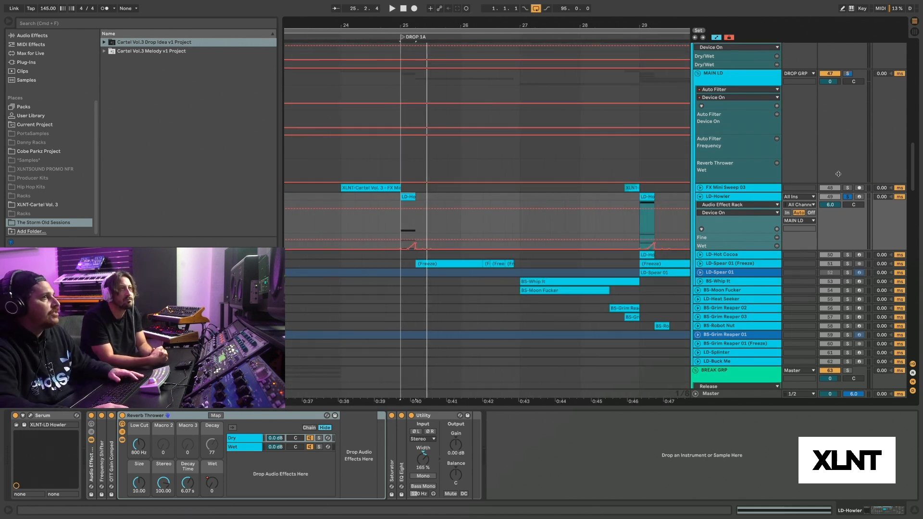
pyautogui.scroll(-1, 848, 198)
pyautogui.click(849, 202)
pyautogui.click(363, 218)
pyautogui.press('space')
pyautogui.press('space')
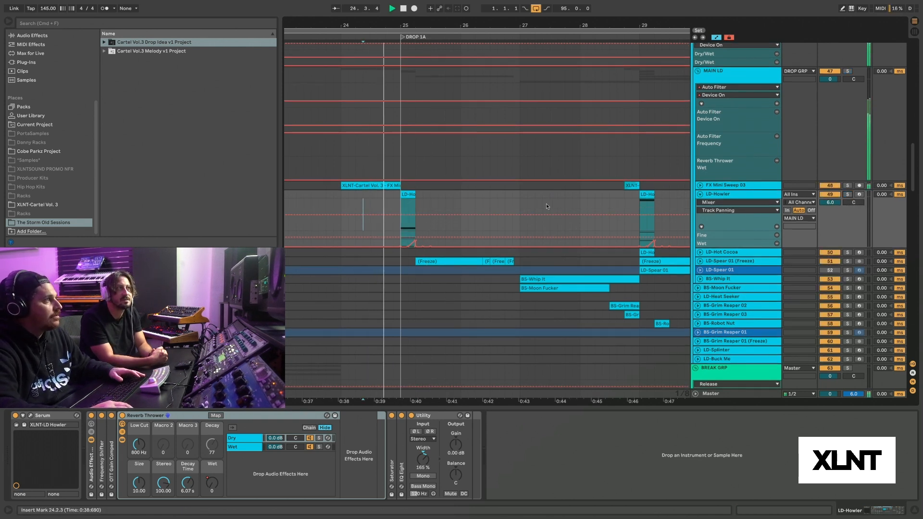
pyautogui.press('space')
pyautogui.click(408, 195)
pyautogui.press('space')
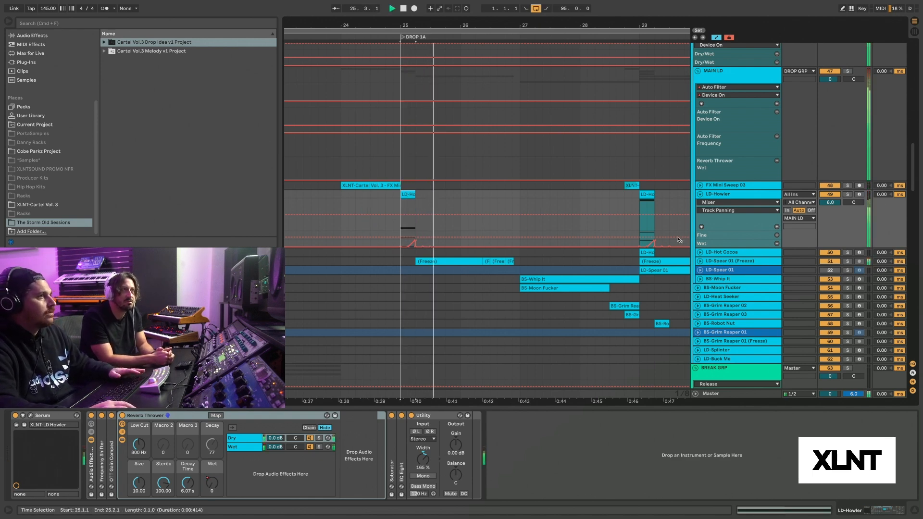
# Step: Stop playback, unfold the LD-Spear 01 (Freeze) track and solo it
pyautogui.click(700, 261)
pyautogui.press('space')
pyautogui.click(721, 262)
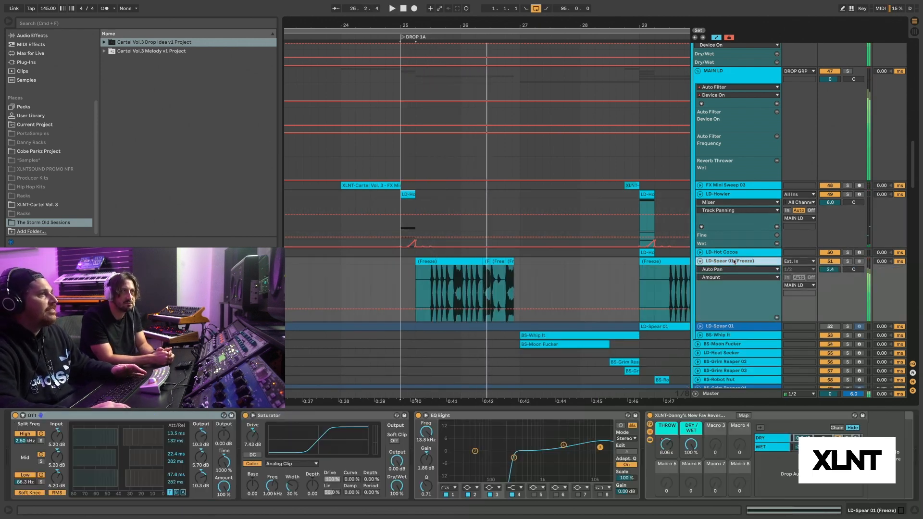
pyautogui.scroll(-1, 556, 268)
pyautogui.scroll(-2, 556, 268)
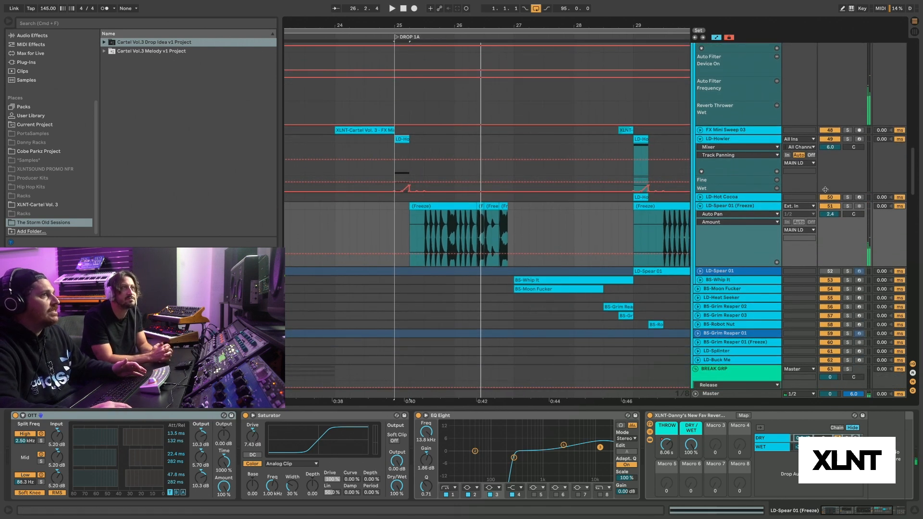
pyautogui.click(847, 206)
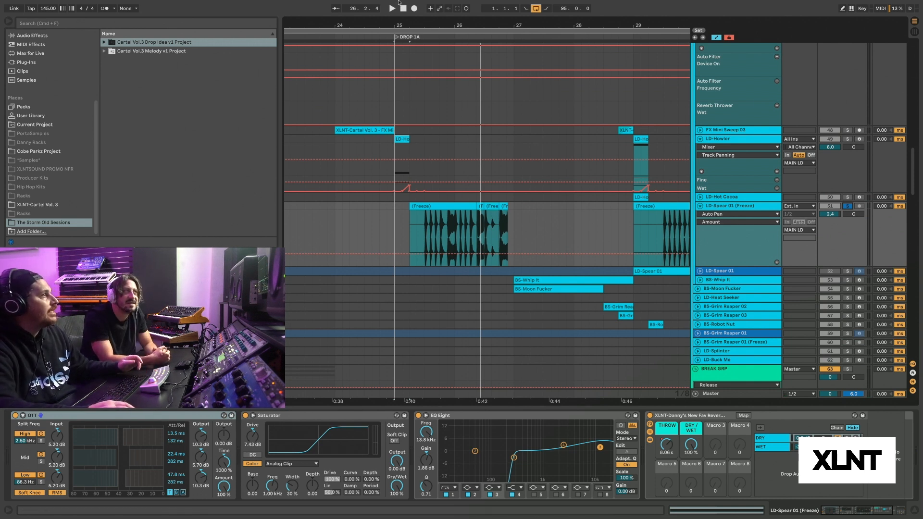
# Step: Play the soloed LD-Spear 01 (Freeze) clip from bar 25.3.1 up close
pyautogui.moveTo(425, 26); pyautogui.dragTo(524, 204)
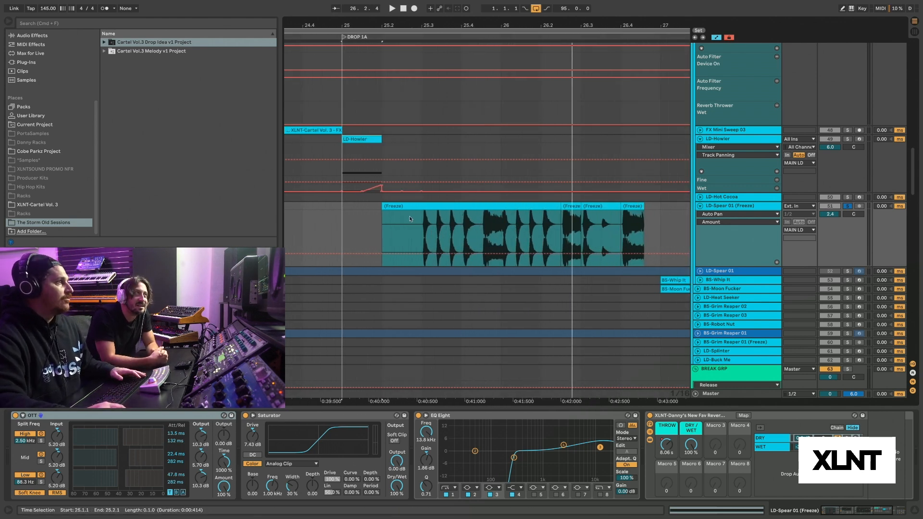
pyautogui.click(422, 219)
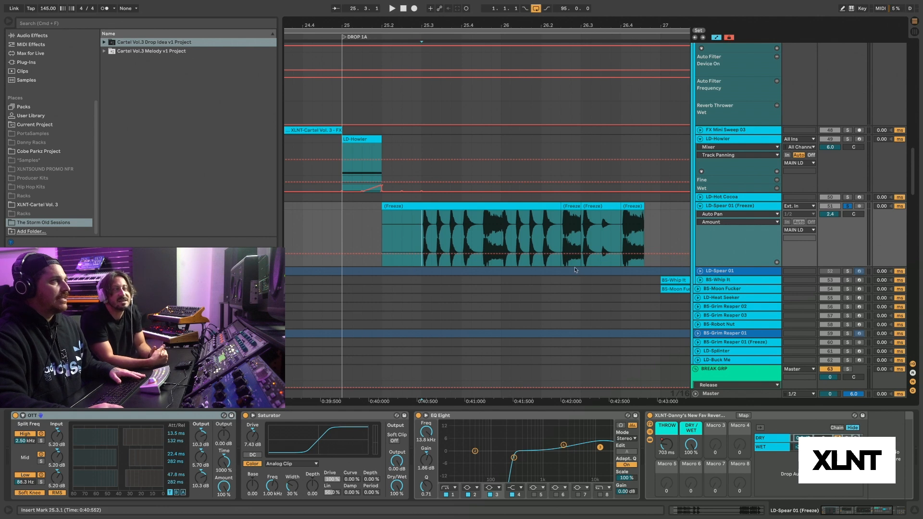
pyautogui.press('space')
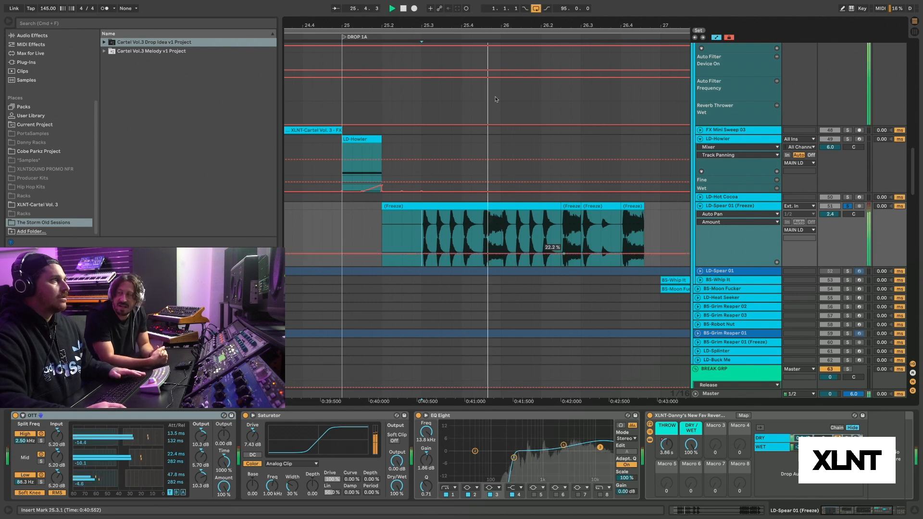
pyautogui.press('space')
# Step: Examine the LD-Spear 01 (Freeze) waveform around bar 25.3 up close and toggle the triplet grid
pyautogui.moveTo(438, 24); pyautogui.dragTo(437, 89)
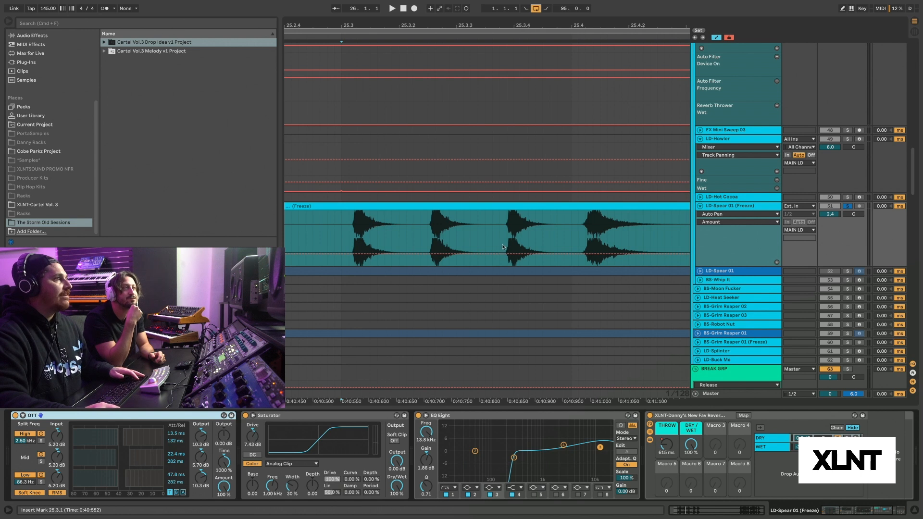
pyautogui.click(344, 225)
pyautogui.press('super+3')
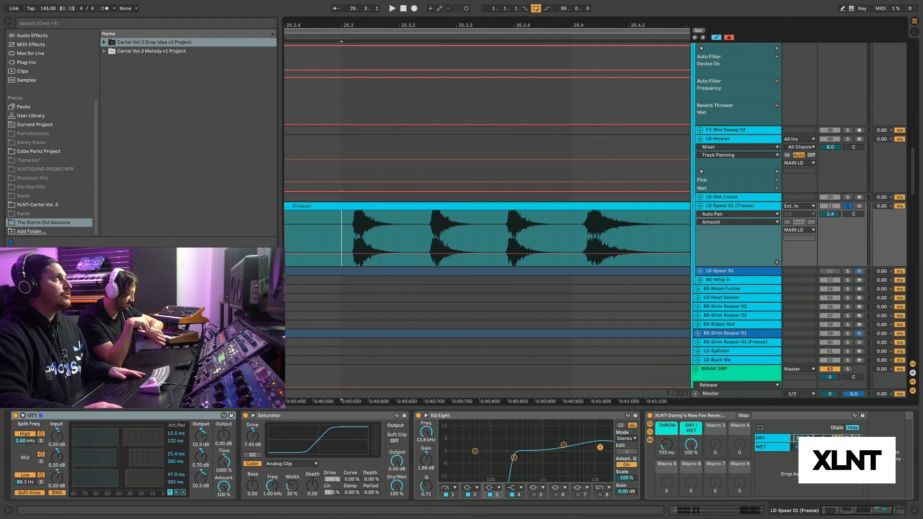
# Step: Unsolo, deactivate and fold LD-Spear 01, and inspect the LD-Spear 01 (Freeze) device chain through to Auto Pan
pyautogui.moveTo(485, 24); pyautogui.dragTo(485, 7)
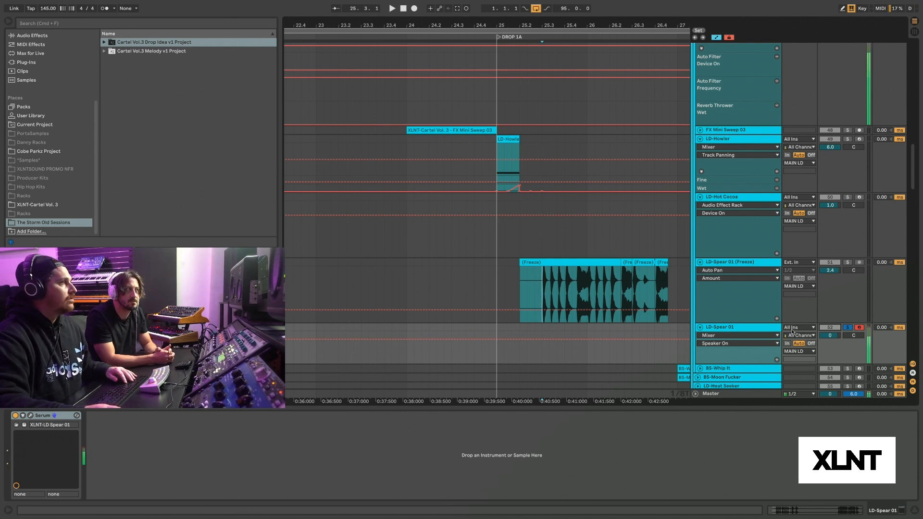
pyautogui.click(848, 328)
pyautogui.click(740, 262)
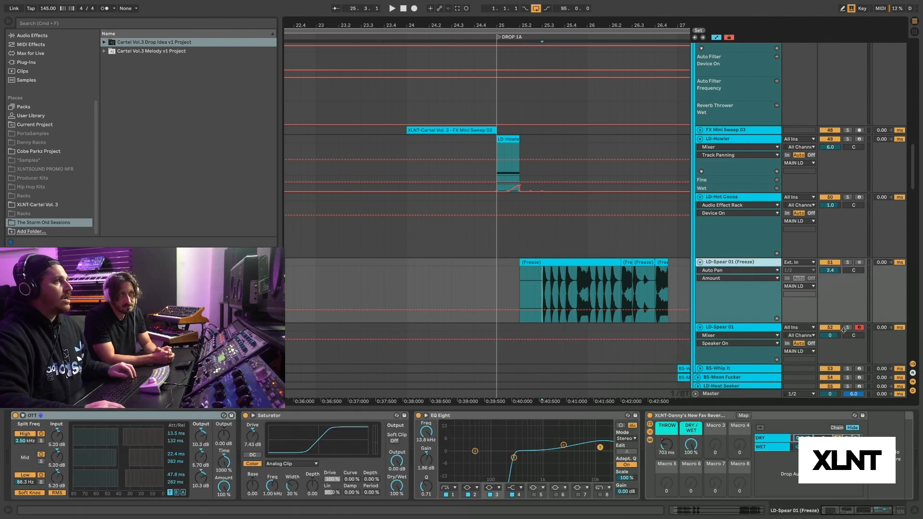
pyautogui.click(839, 329)
pyautogui.click(700, 327)
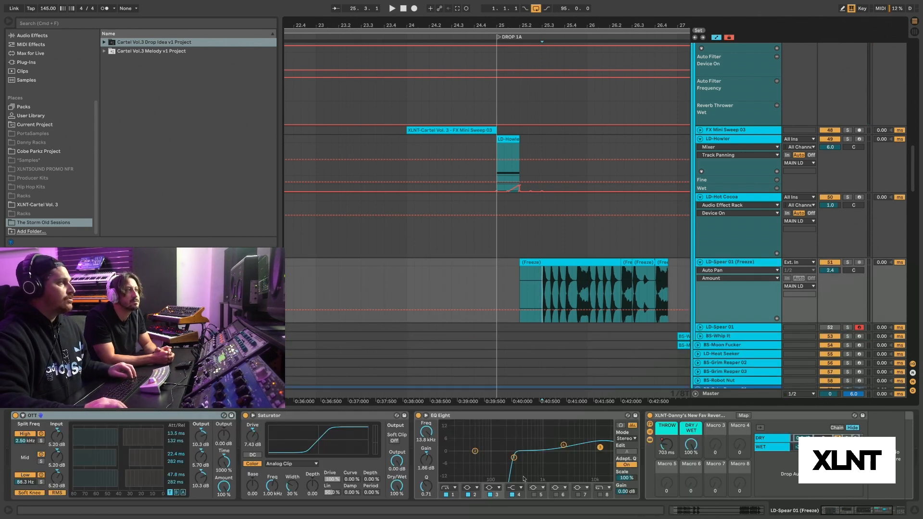
pyautogui.hscroll(6, 706, 477)
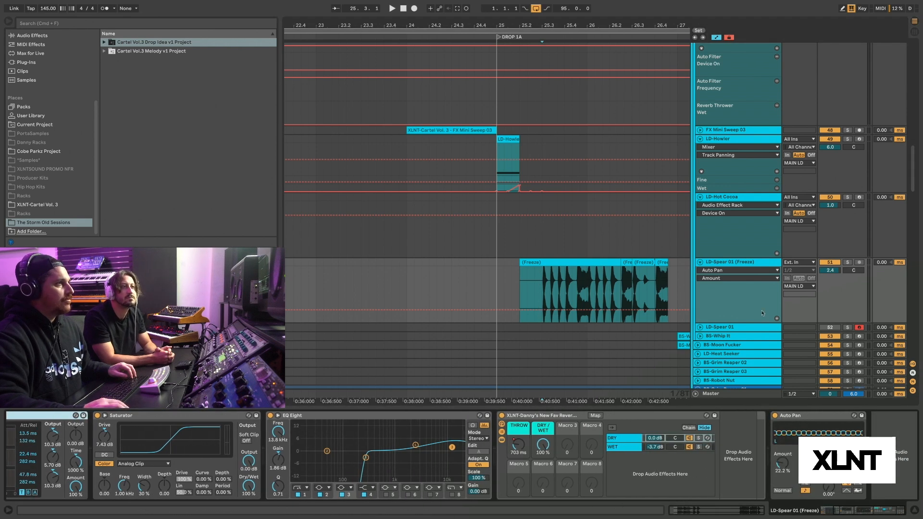
# Step: Solo LD-Spear 01 (Freeze) and play it, selecting its sliced clip around bar 26.3
pyautogui.hscroll(1, 483, 290)
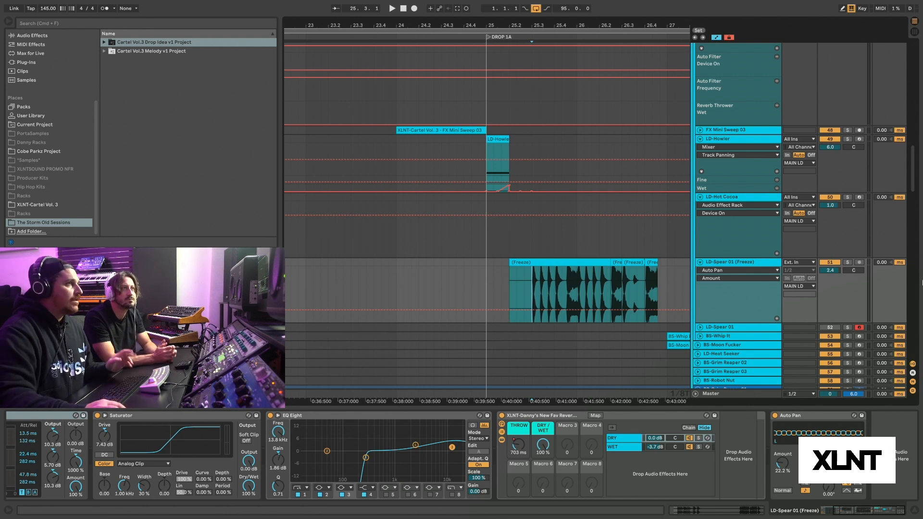
pyautogui.click(848, 263)
pyautogui.press('space')
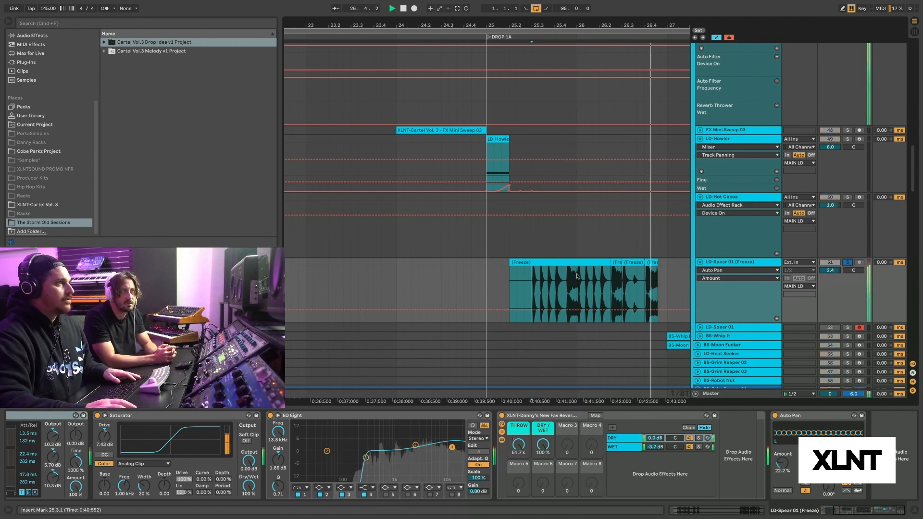
pyautogui.click(635, 263)
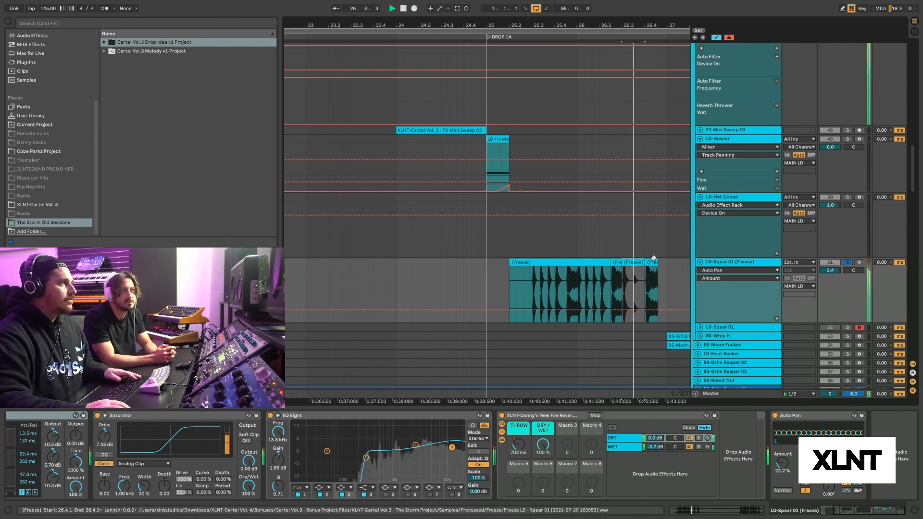
# Step: Stop playback, unsolo LD-Spear 01 (Freeze), and play the full mix from bar 27.1.1
pyautogui.scroll(-5, 653, 258)
pyautogui.moveTo(608, 25); pyautogui.dragTo(608, 6)
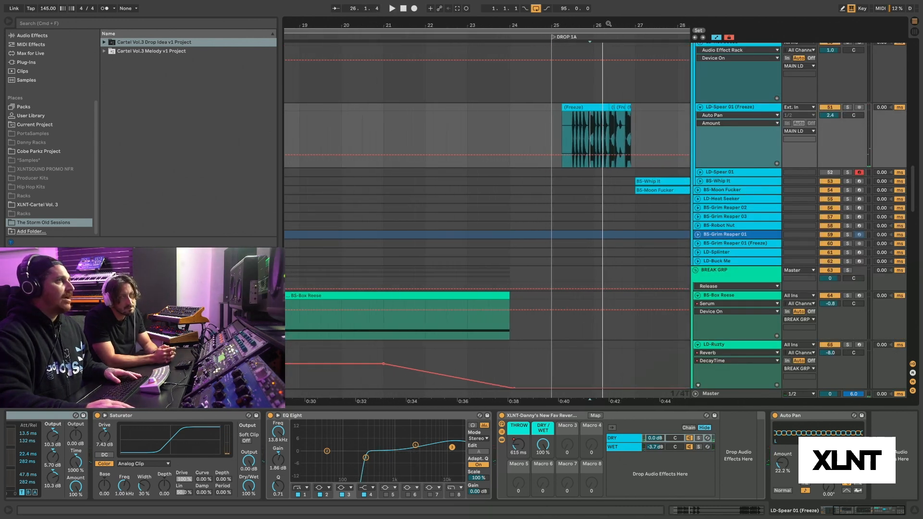
pyautogui.hscroll(3, 654, 96)
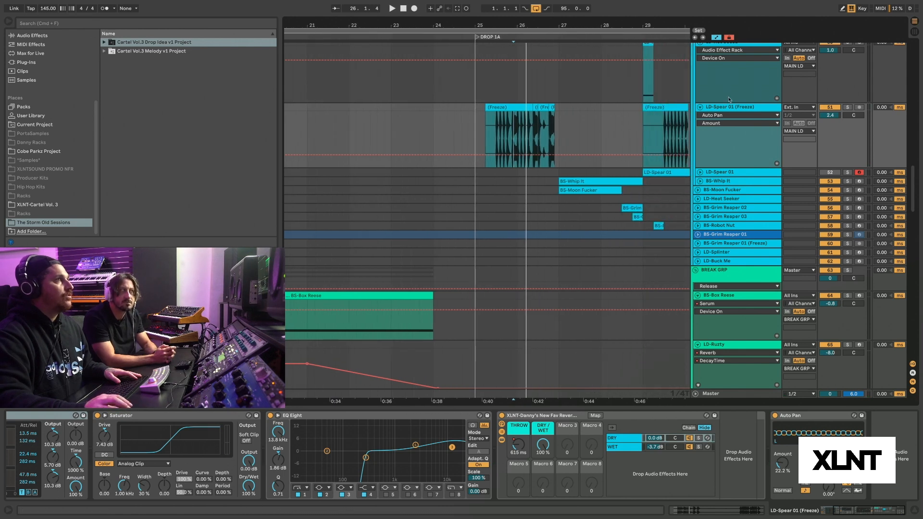
pyautogui.click(559, 115)
pyautogui.press('Tab')
pyautogui.press('Tab')
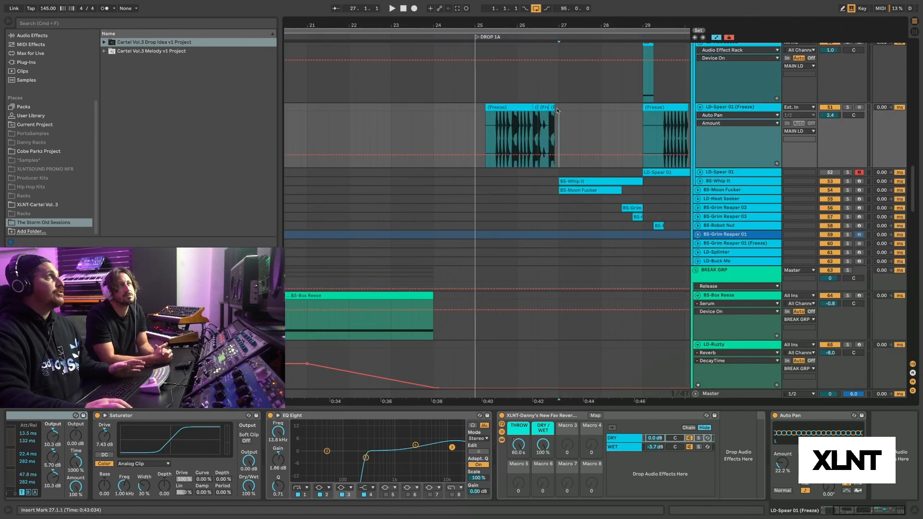
pyautogui.press('space')
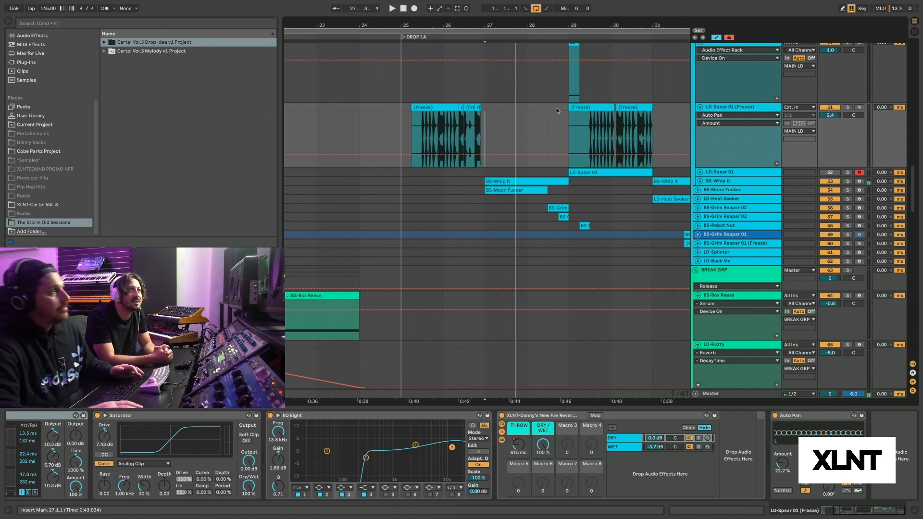
# Step: Play BS-Whip It from bar 27.3.1 and the BS-Moon Fucker clip from bar 27.1.1, soloing each track in turn
pyautogui.click(508, 119)
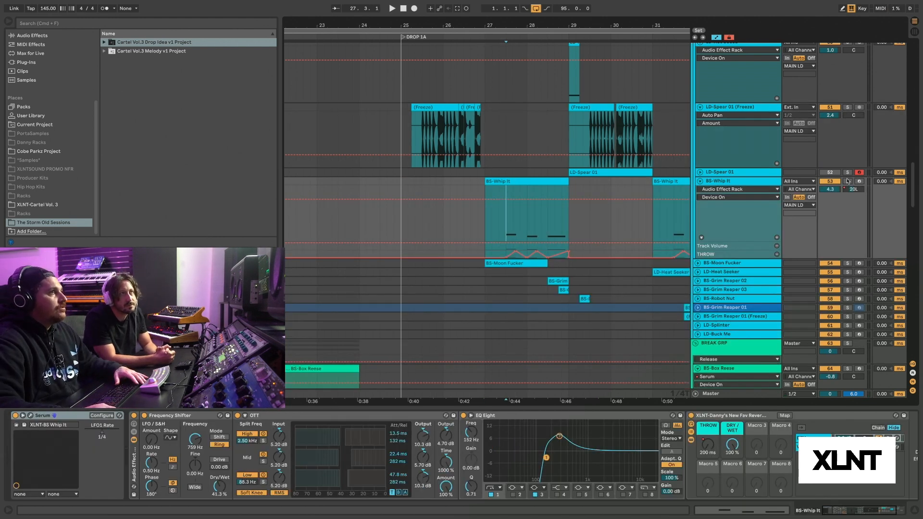
pyautogui.click(847, 181)
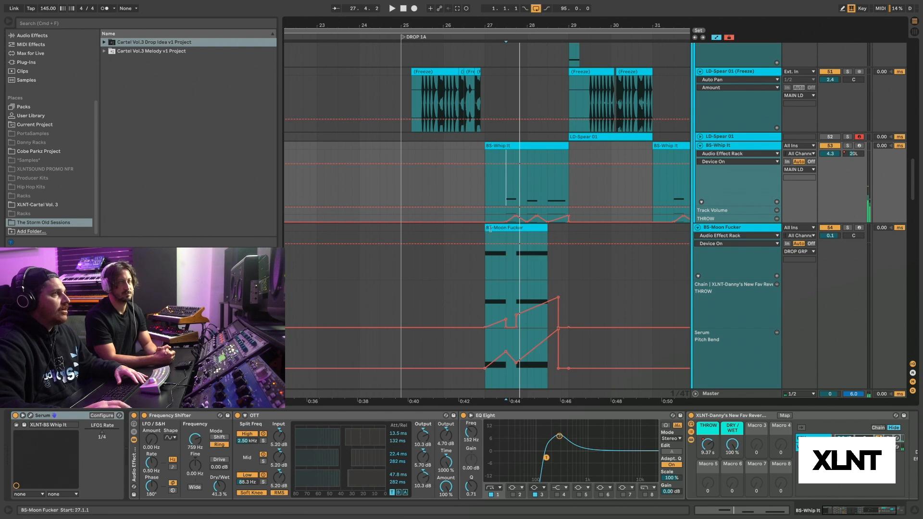
pyautogui.click(488, 228)
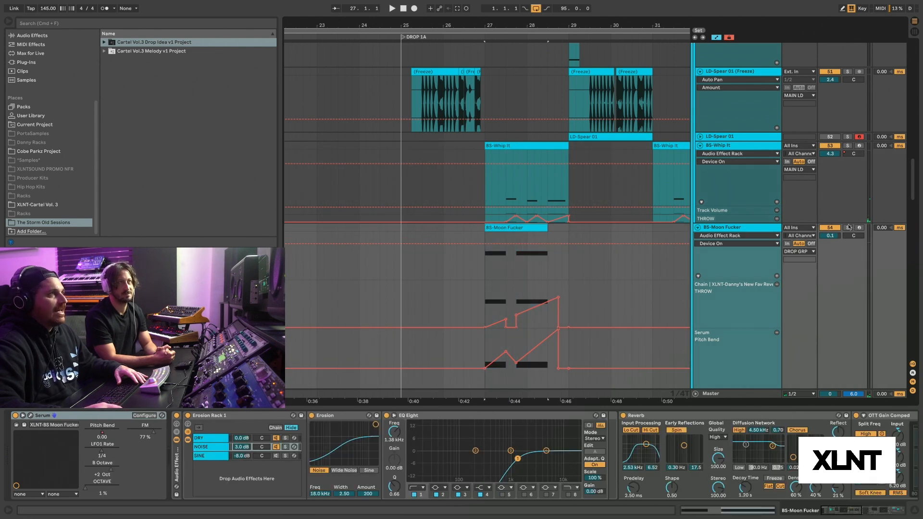
pyautogui.click(849, 227)
pyautogui.press('space')
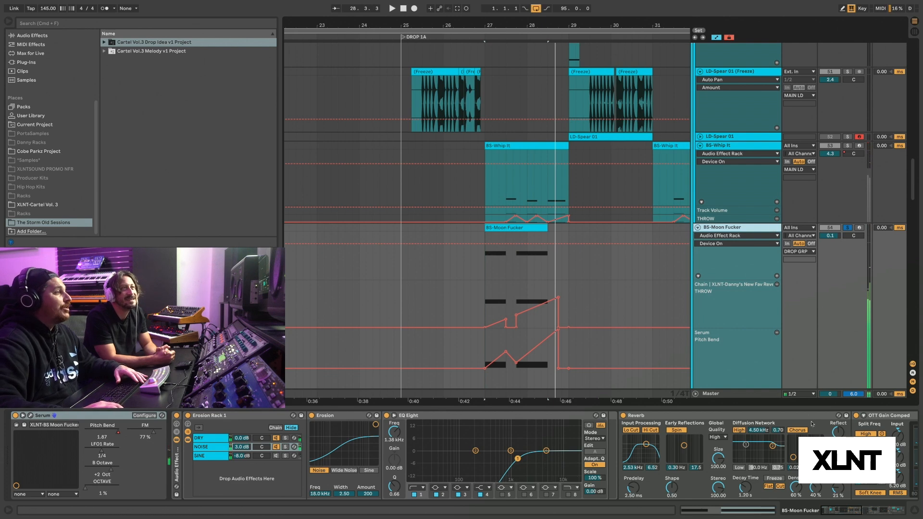
# Step: Inspect the BS-Moon Fucker device chain through to the reverb rack and replay the section with the track unsoloed
pyautogui.hscroll(5, 782, 483)
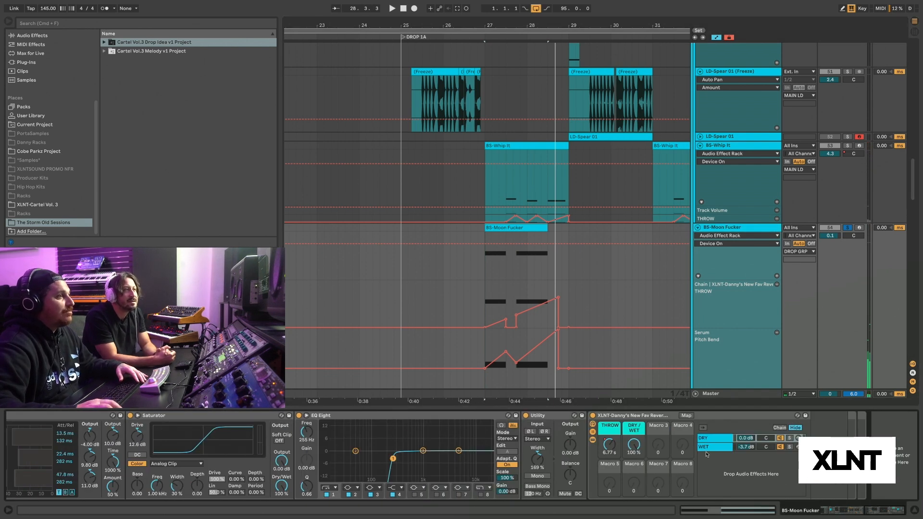
pyautogui.press('space')
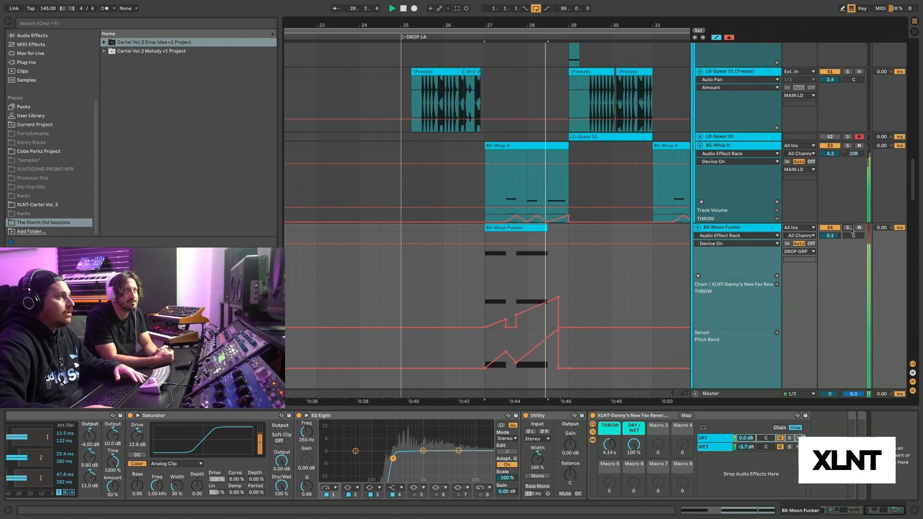
pyautogui.press('space')
# Step: Select the BS-Whip It clip at bar 27.1.1 and hide automation in the arrangement
pyautogui.click(508, 144)
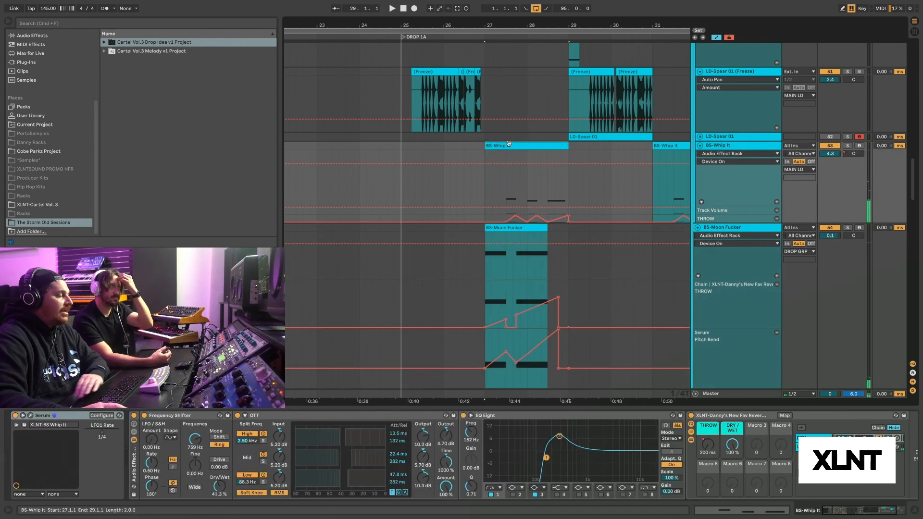
pyautogui.press('m')
pyautogui.press('a')
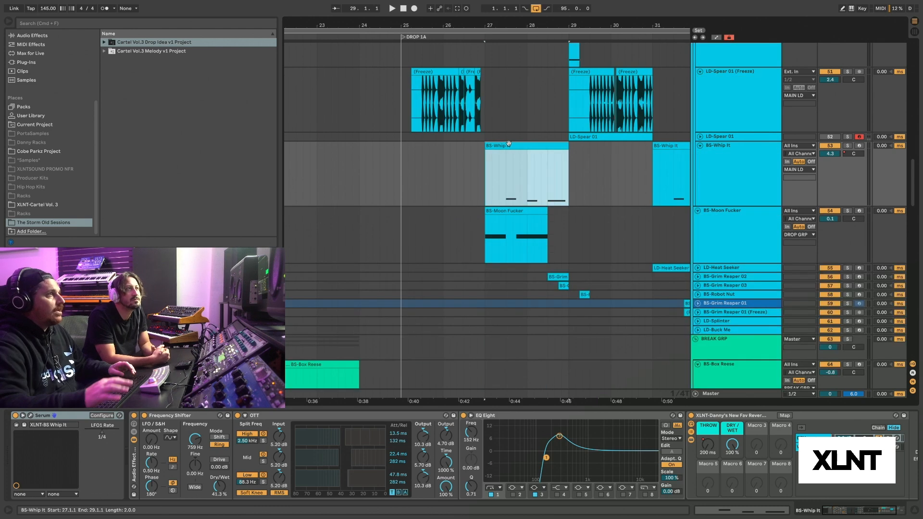
# Step: Compare the drop section around bar 27 with BS-Whip It deactivated and reactivated alongside BS-Moon Fucker
pyautogui.click(507, 166)
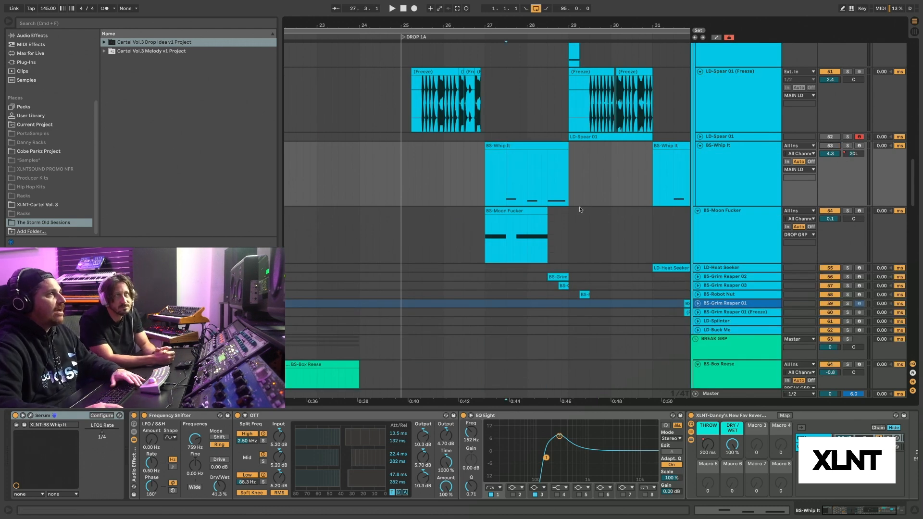
pyautogui.click(520, 210)
pyautogui.press('space')
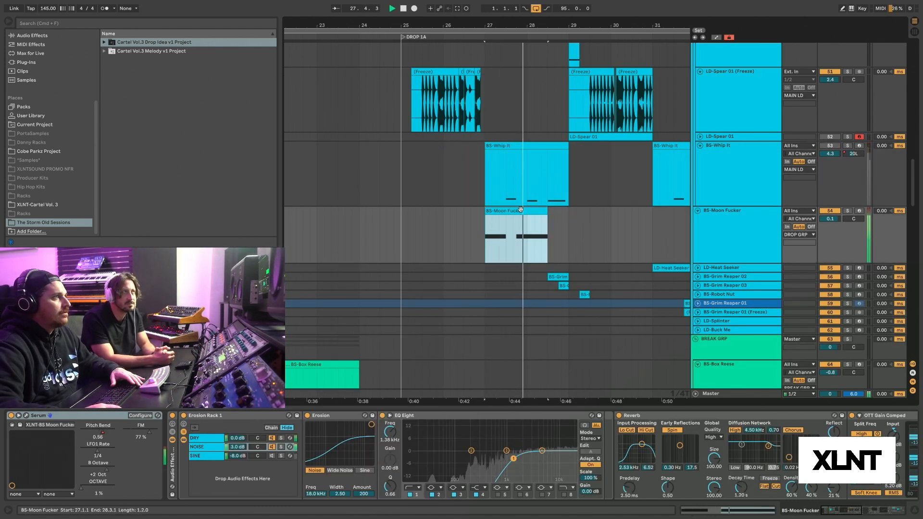
pyautogui.press('space')
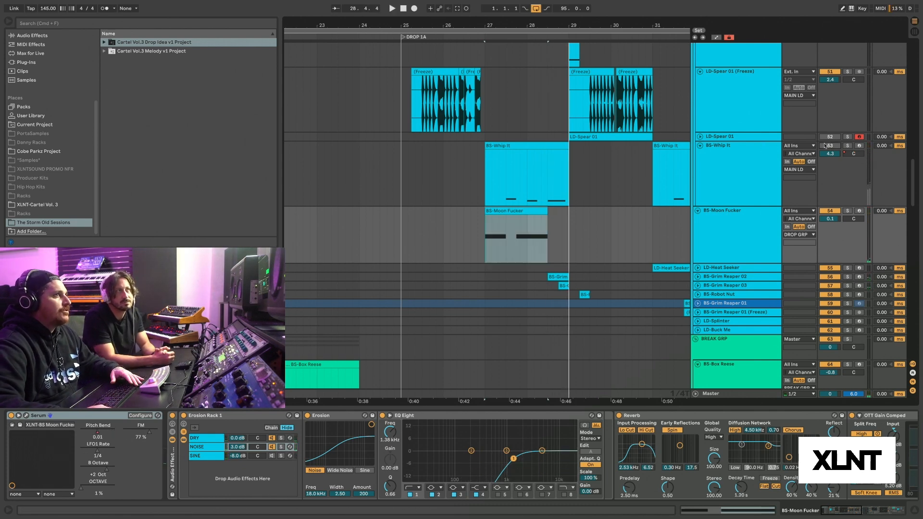
pyautogui.click(510, 172)
pyautogui.press('space')
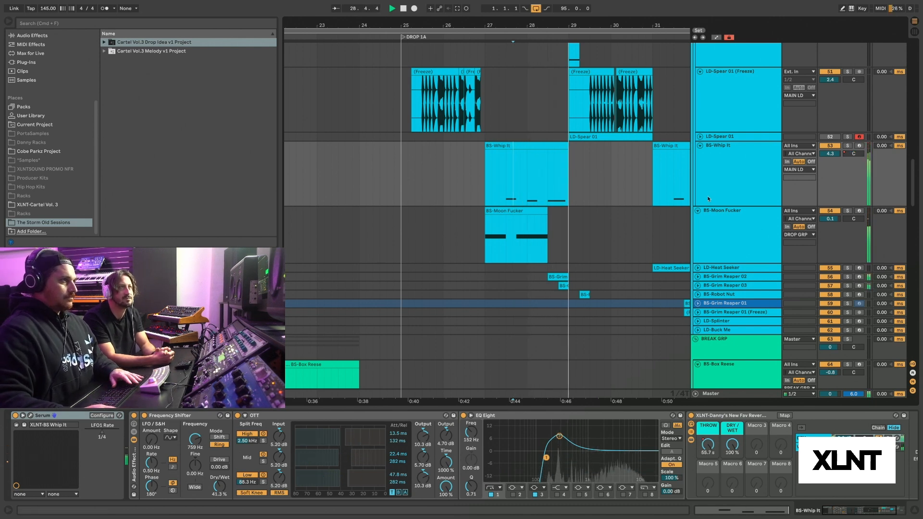
pyautogui.press('space')
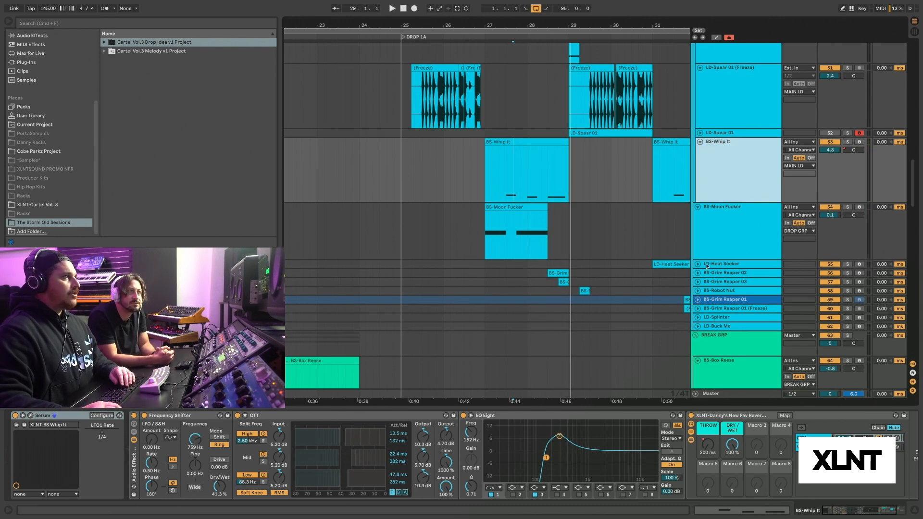
# Step: Solo BS-Grim Reaper 02 and play its clip at bar 28.3.1
pyautogui.click(552, 273)
pyautogui.click(848, 273)
pyautogui.press('space')
pyautogui.press('space')
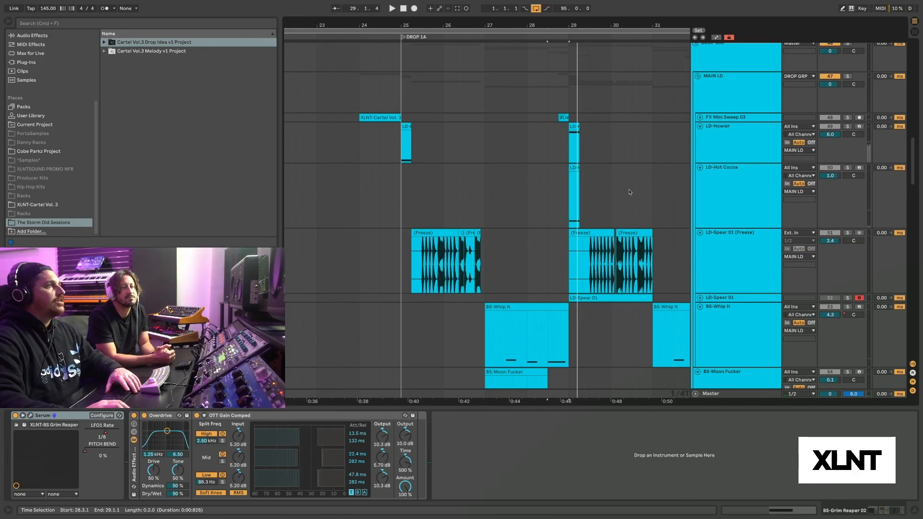
# Step: Solo LD-Howler and LD-Hot Cocoa and play their clips at bar 29.1.1
pyautogui.click(579, 135)
pyautogui.press('space')
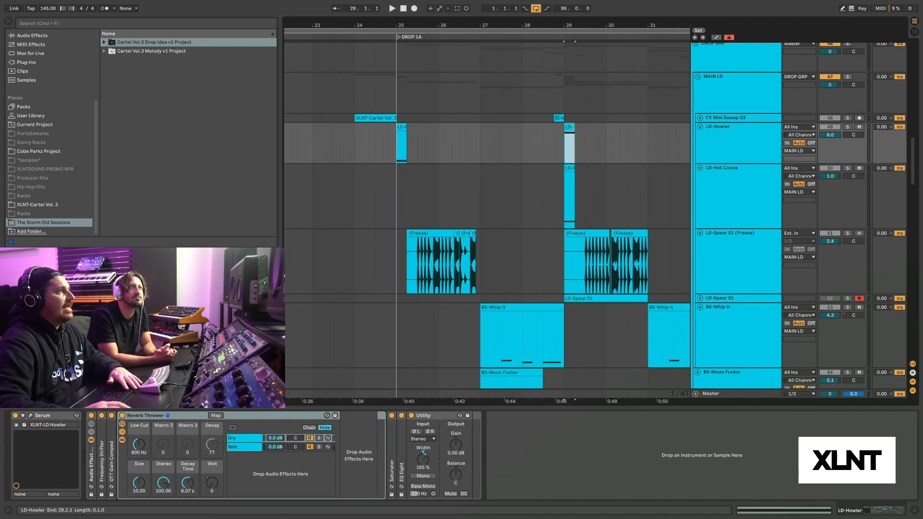
pyautogui.click(848, 127)
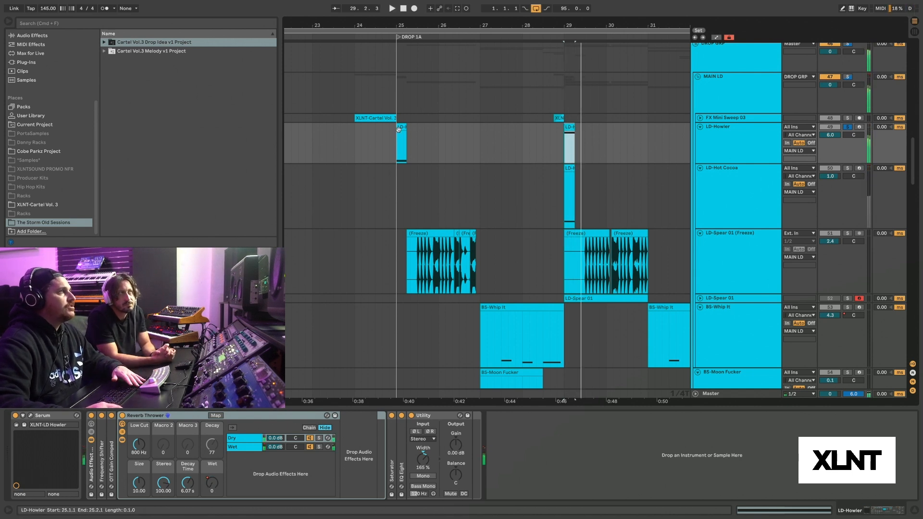
pyautogui.click(402, 142)
pyautogui.click(570, 140)
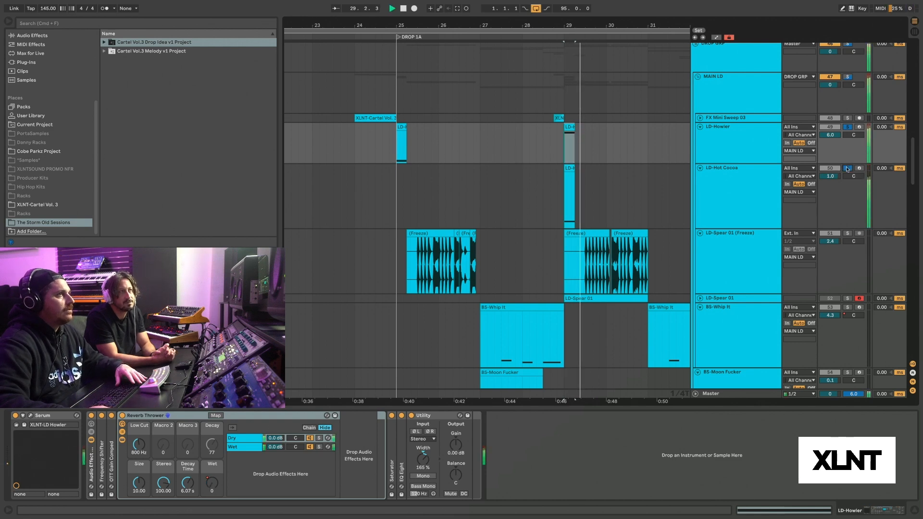
# Step: Unfold VOX GRP, solo it and play the vocal chants from bar 25.1.1
pyautogui.scroll(-10, 668, 246)
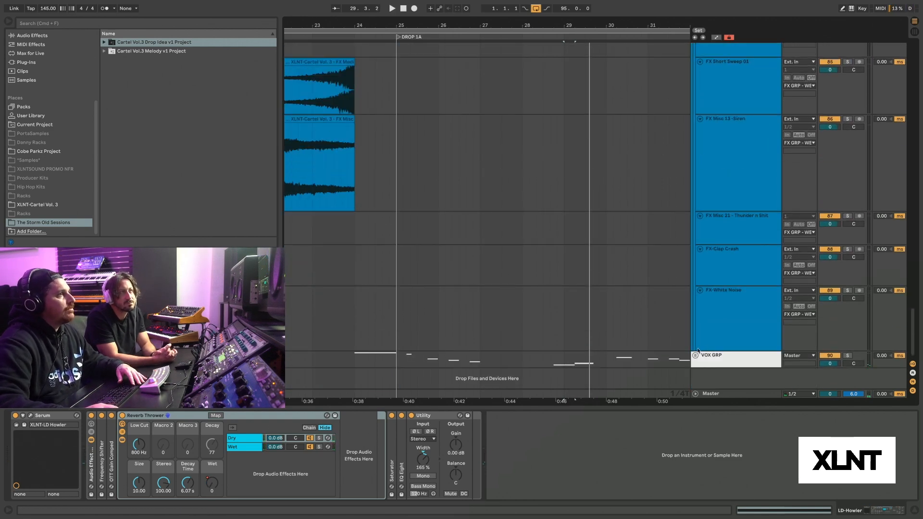
pyautogui.click(696, 356)
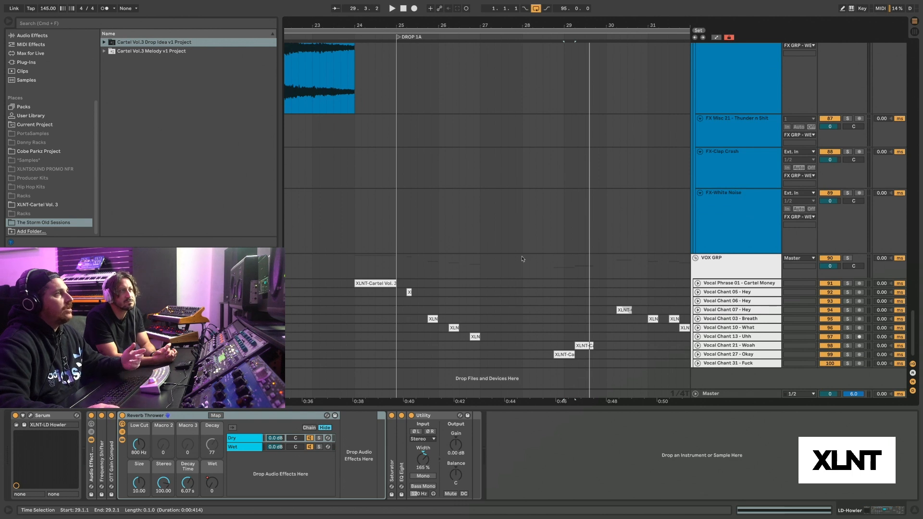
pyautogui.click(396, 276)
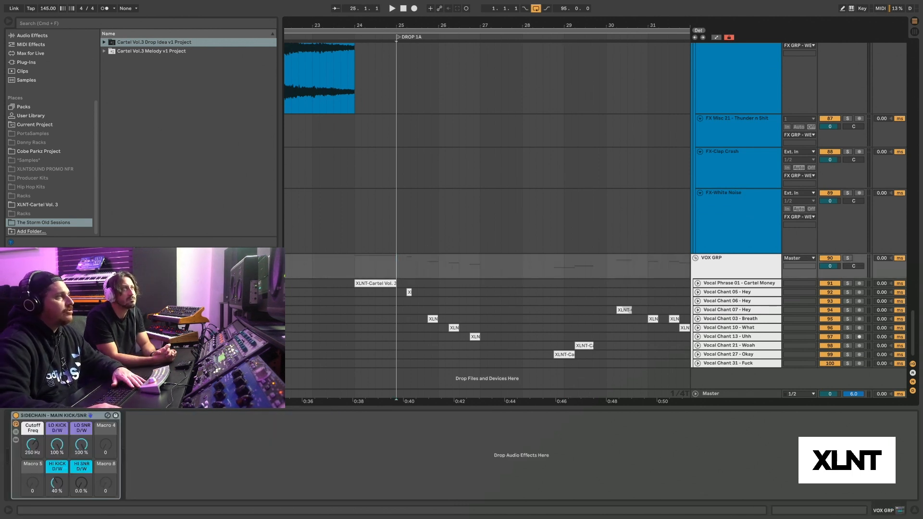
pyautogui.moveTo(417, 25); pyautogui.dragTo(417, 58)
pyautogui.click(848, 259)
pyautogui.press('space')
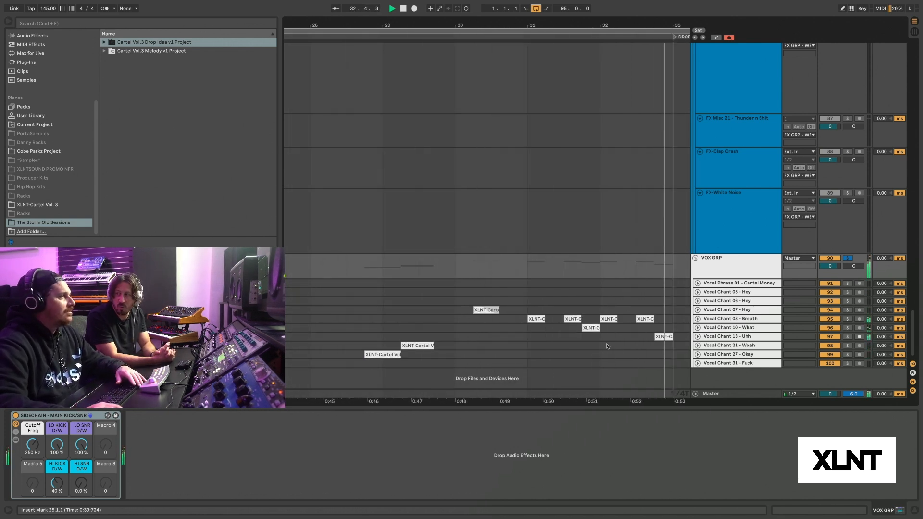
# Step: Stop playback, unsolo VOX GRP and view the whole arrangement around it
pyautogui.press('space')
pyautogui.scroll(1, 674, 191)
pyautogui.scroll(2, 674, 190)
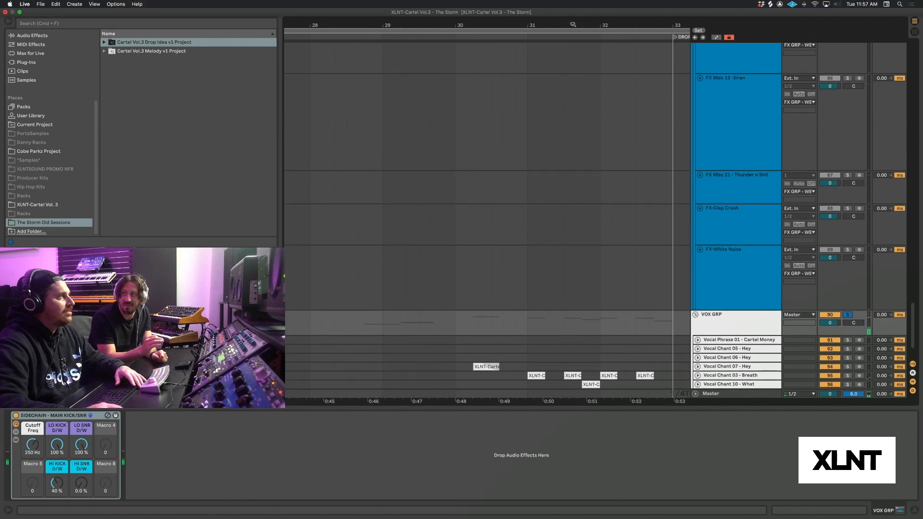
pyautogui.scroll(-10, 534, 117)
pyautogui.click(847, 315)
pyautogui.press('space')
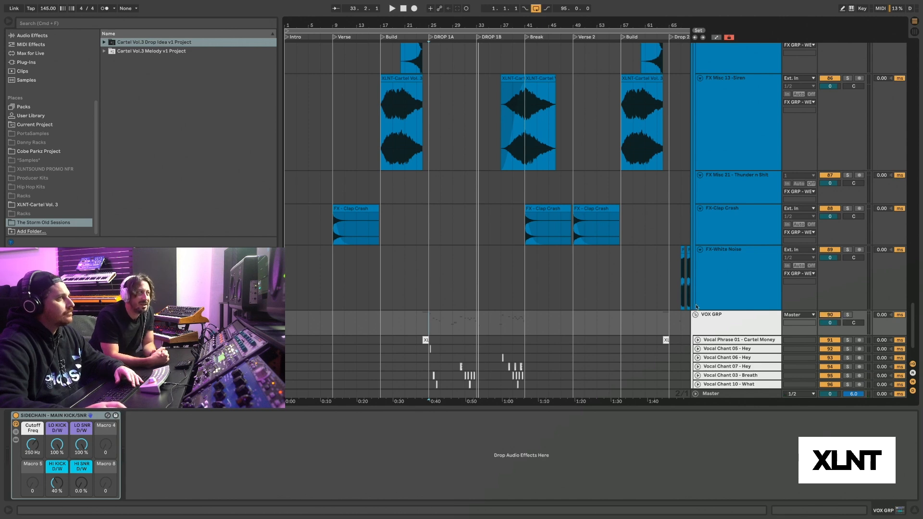
# Step: Unfold and solo LD-Heat Seeker and play its clip at bar 31.1.1
pyautogui.scroll(10, 696, 306)
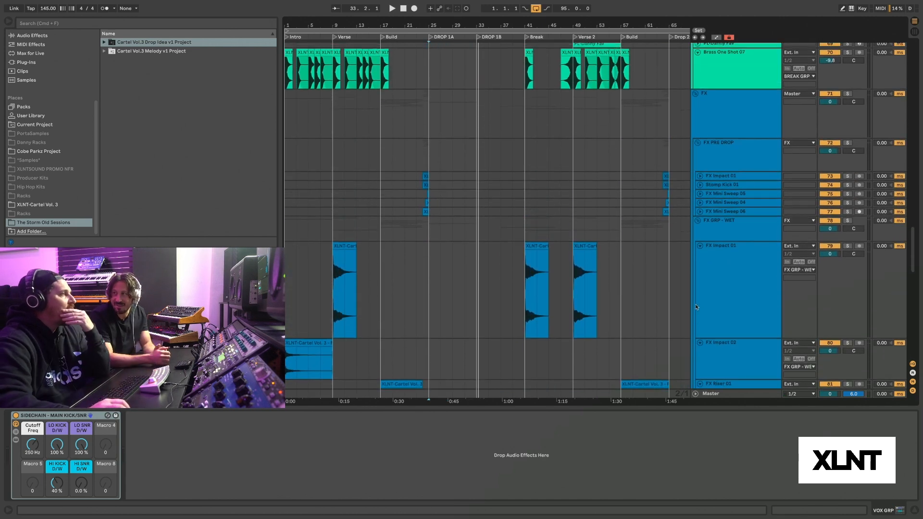
pyautogui.scroll(15, 696, 308)
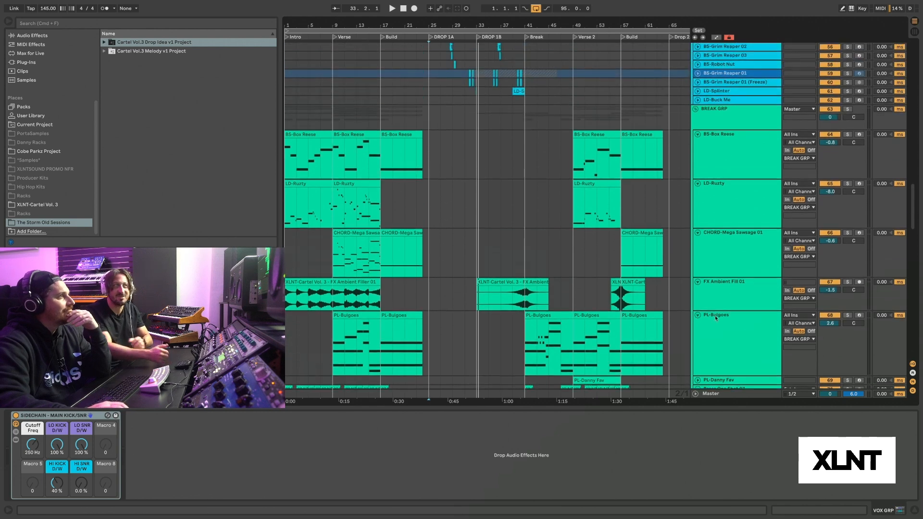
pyautogui.moveTo(462, 27); pyautogui.dragTo(465, 72)
pyautogui.click(476, 103)
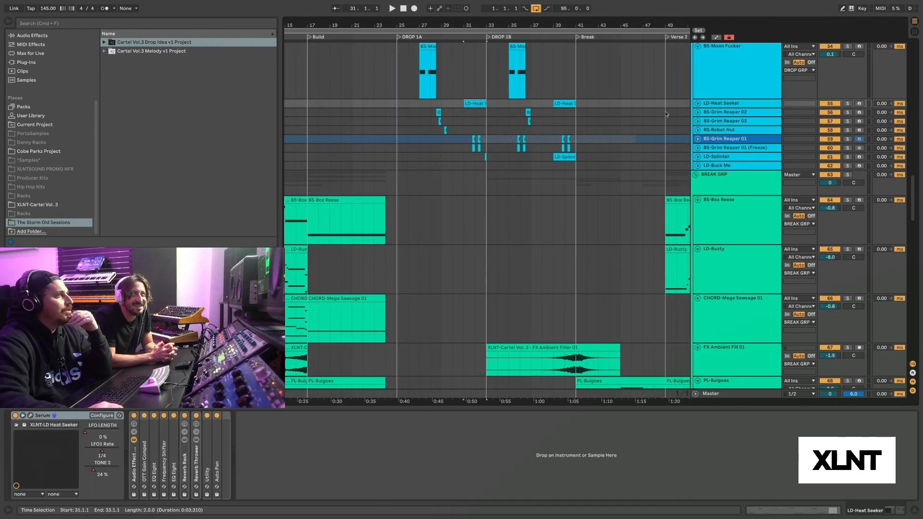
pyautogui.click(697, 103)
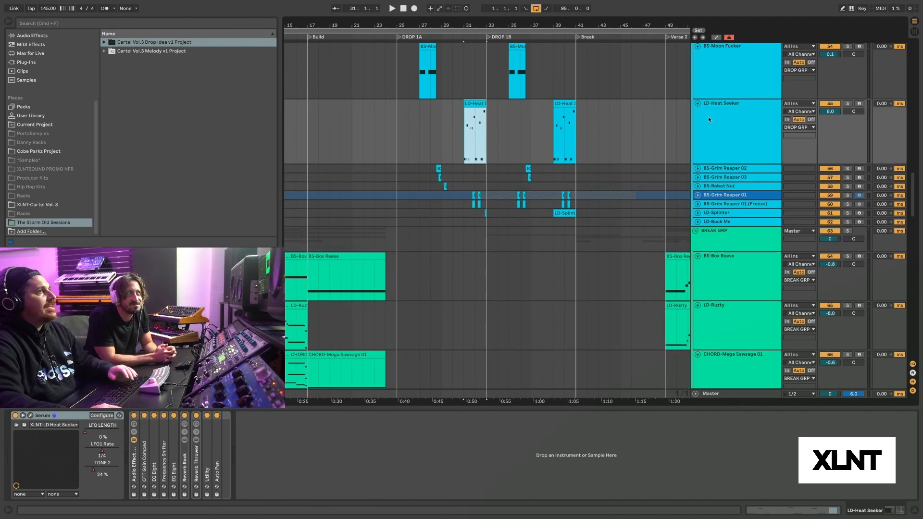
pyautogui.click(847, 104)
pyautogui.press('space')
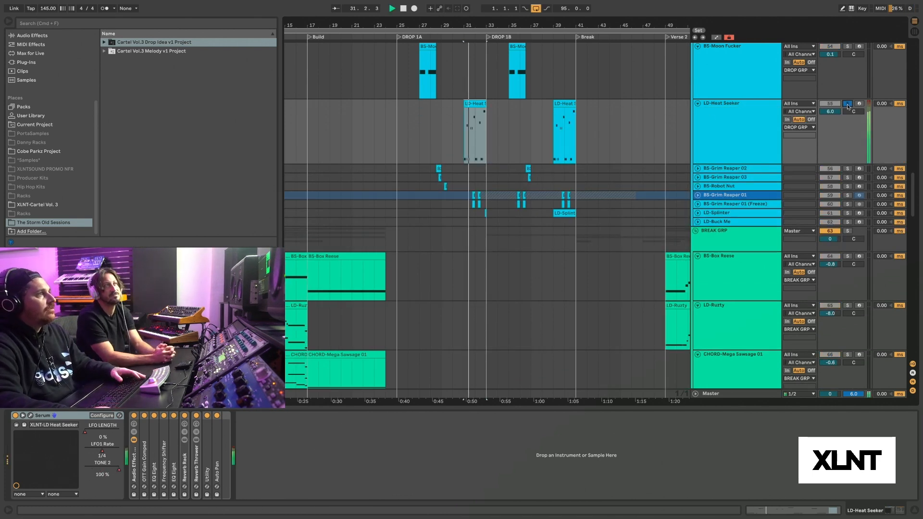
# Step: Open the LD-Heat Seeker clip at bar 31.1.1 to examine its MIDI notes while playing it
pyautogui.press('space')
pyautogui.moveTo(471, 24); pyautogui.dragTo(472, 63)
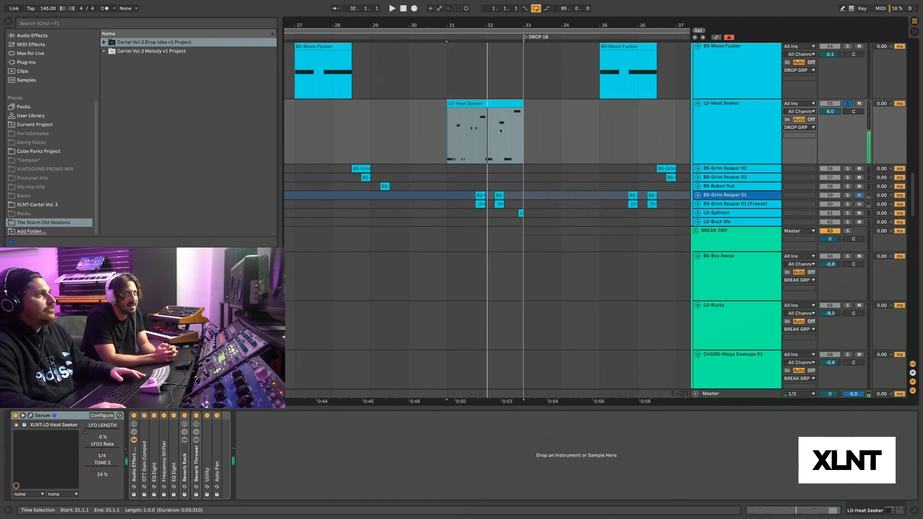
pyautogui.doubleClick(480, 102)
pyautogui.press('space')
pyautogui.scroll(-6, 556, 308)
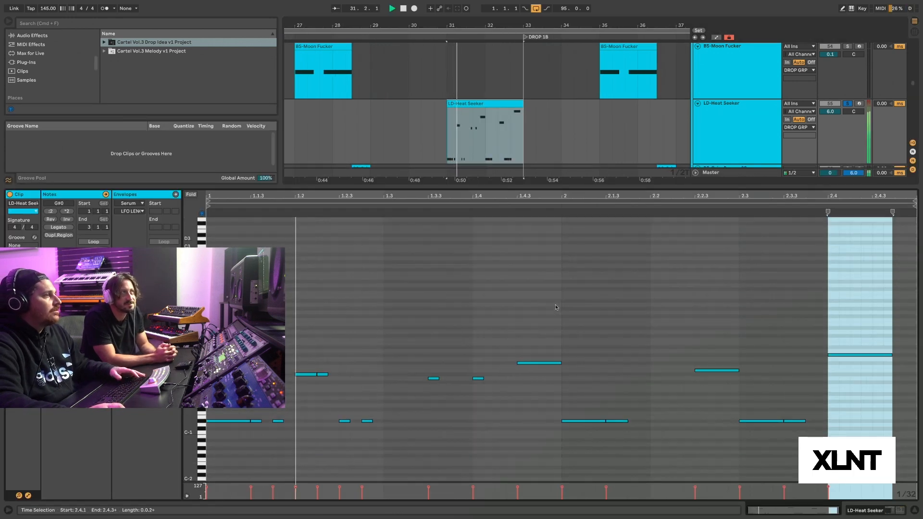
pyautogui.press('space')
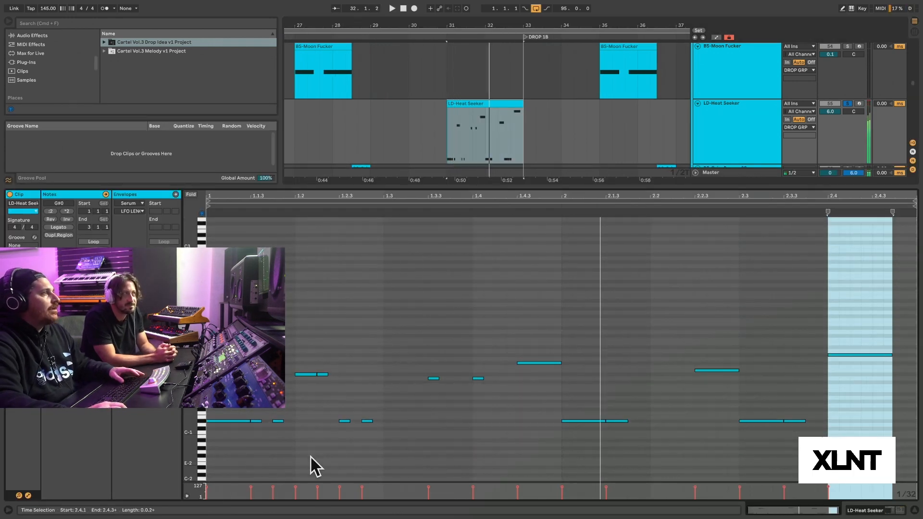
pyautogui.hotkey('shift', 'Tab')
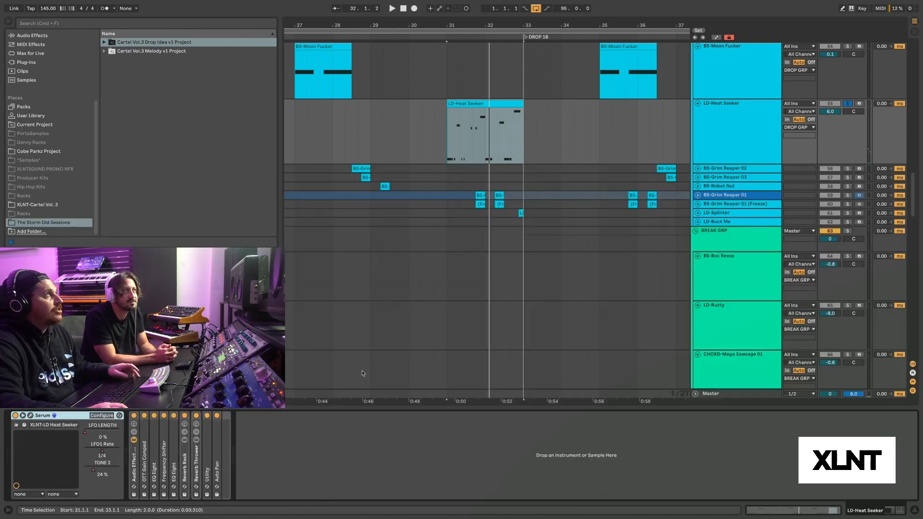
pyautogui.hotkey('shift', 'Tab')
pyautogui.hotkey('shift', 'Tab')
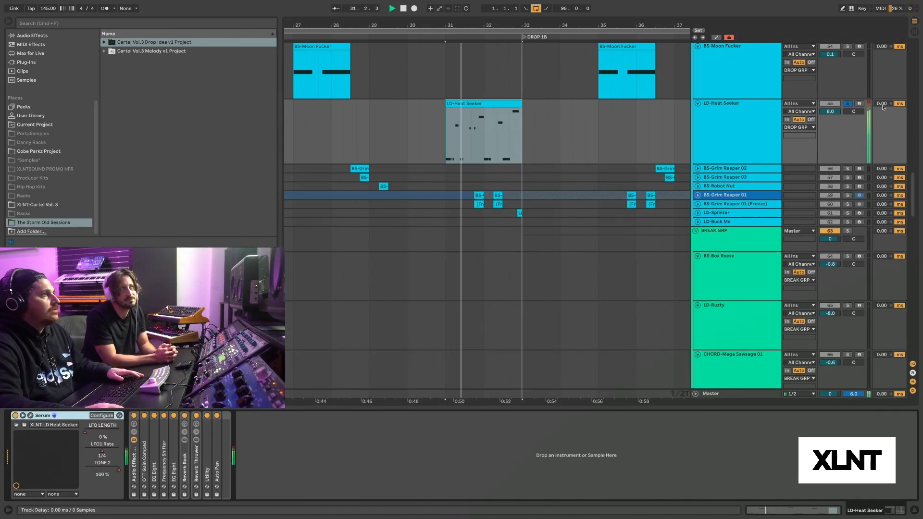
pyautogui.press('space')
pyautogui.click(528, 126)
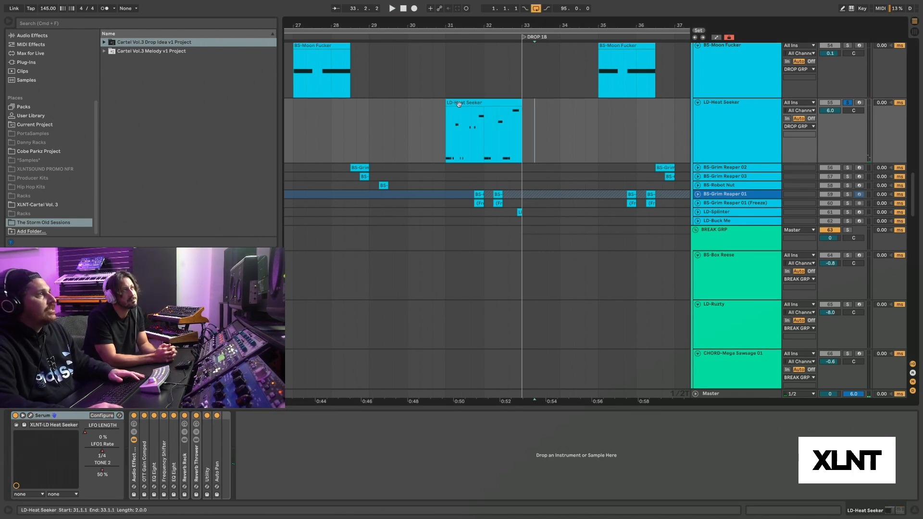
# Step: Reopen the LD-Heat Seeker clip, arm the track and audition its sound in different octaves with the computer MIDI keyboard
pyautogui.doubleClick(459, 105)
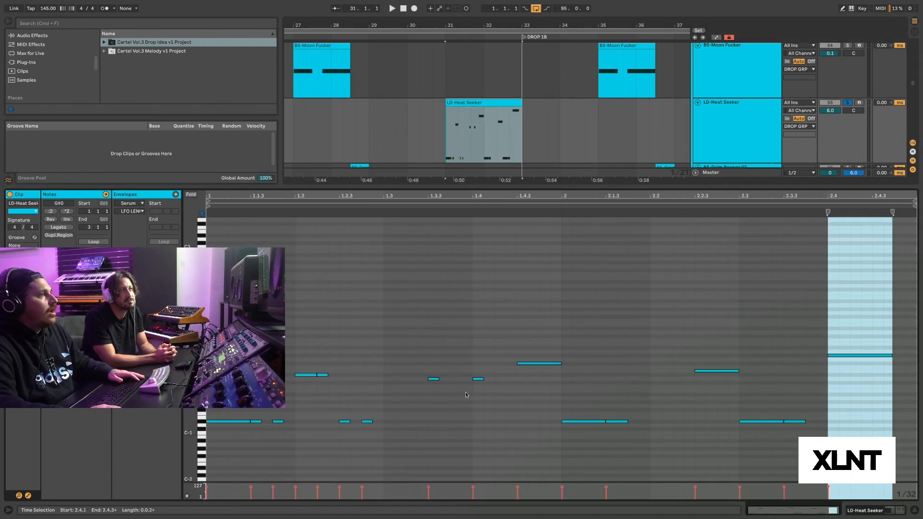
pyautogui.click(859, 103)
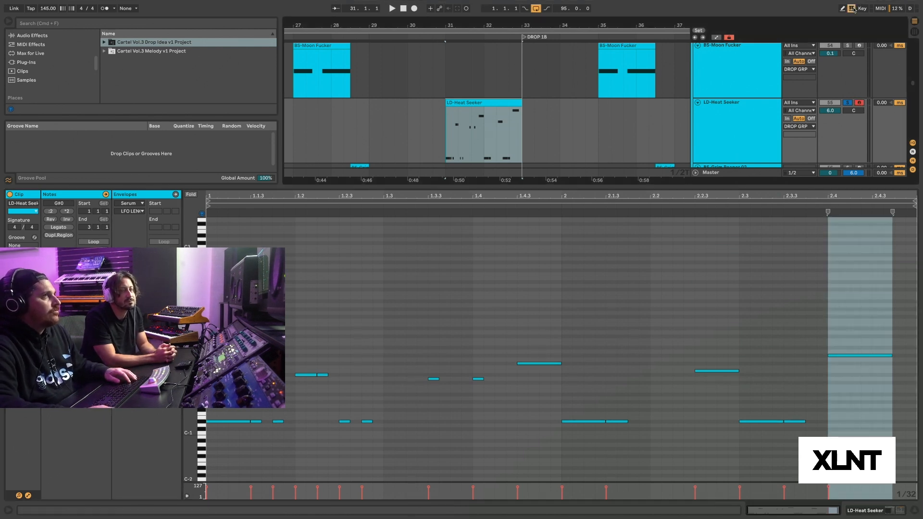
pyautogui.press('z')
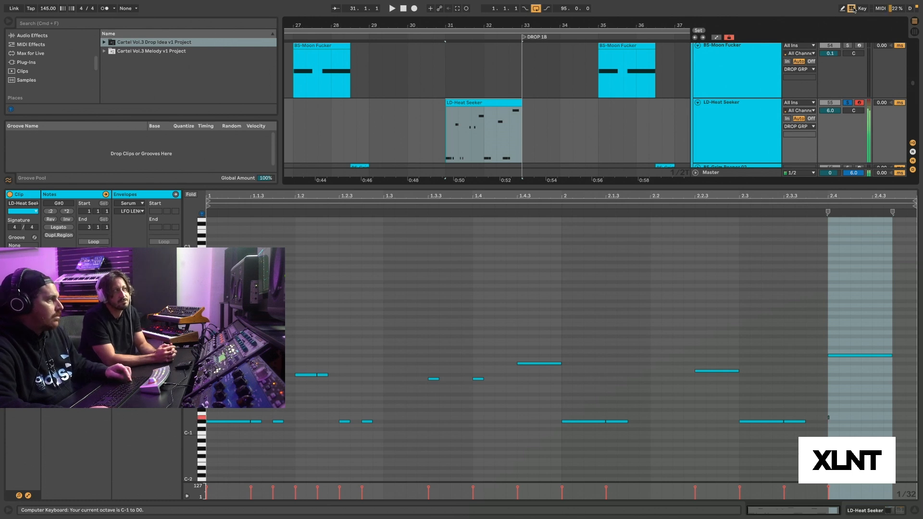
pyautogui.press('x')
pyautogui.press('x')
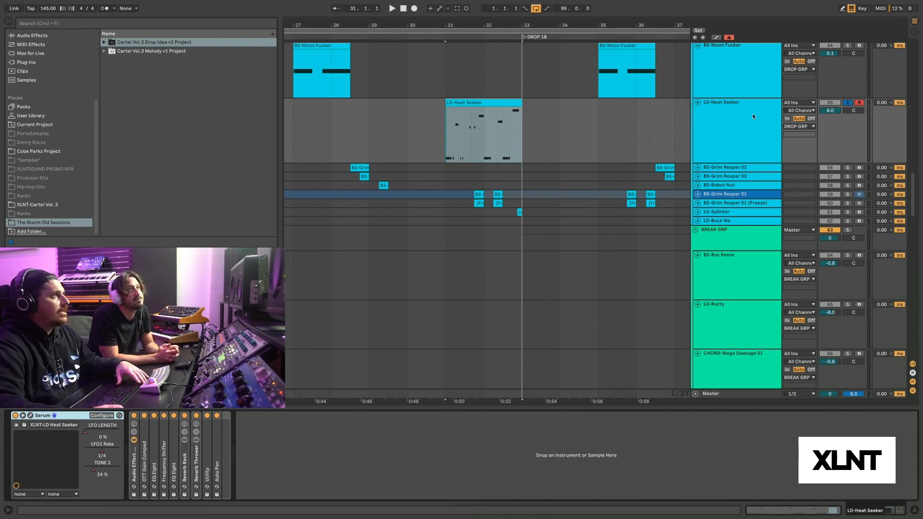
# Step: Select the BS-Whip It clip at bar 31.1.1, clear the solos and play it in the full mix
pyautogui.scroll(8, 767, 109)
pyautogui.scroll(10, 767, 108)
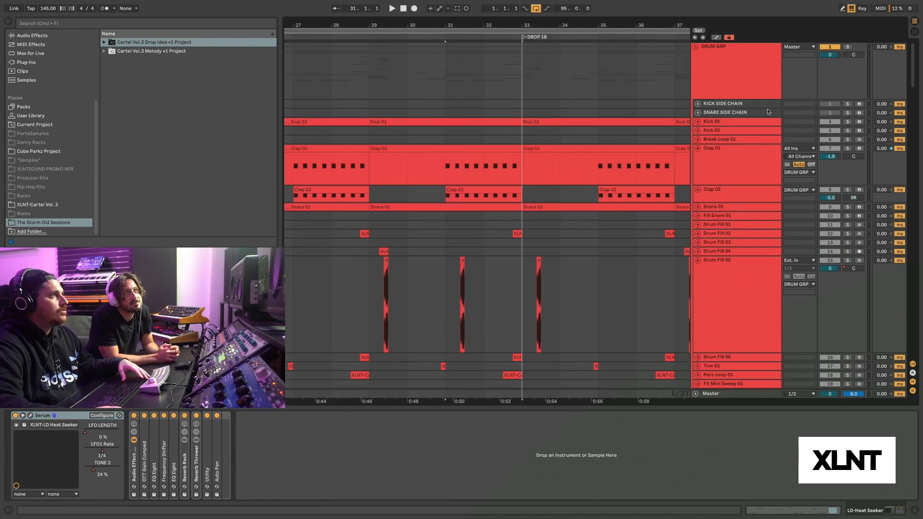
pyautogui.scroll(-11, 767, 109)
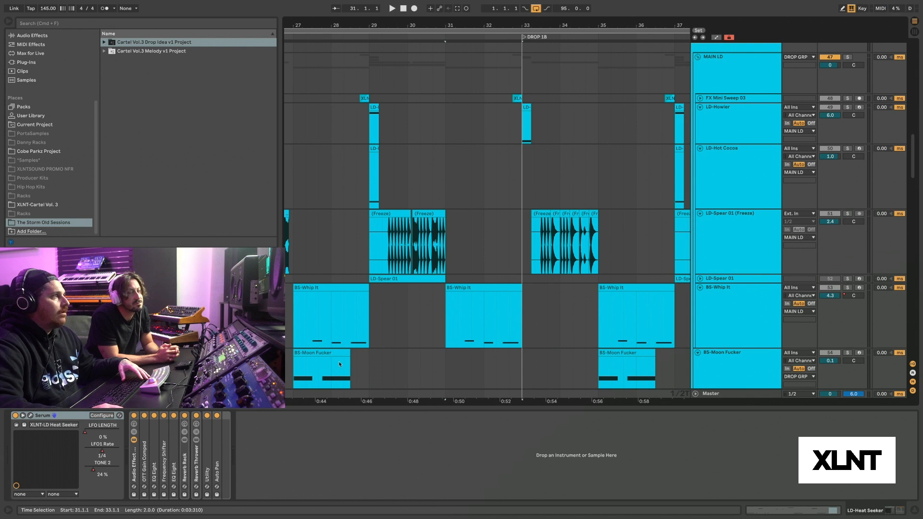
pyautogui.scroll(-3, 339, 364)
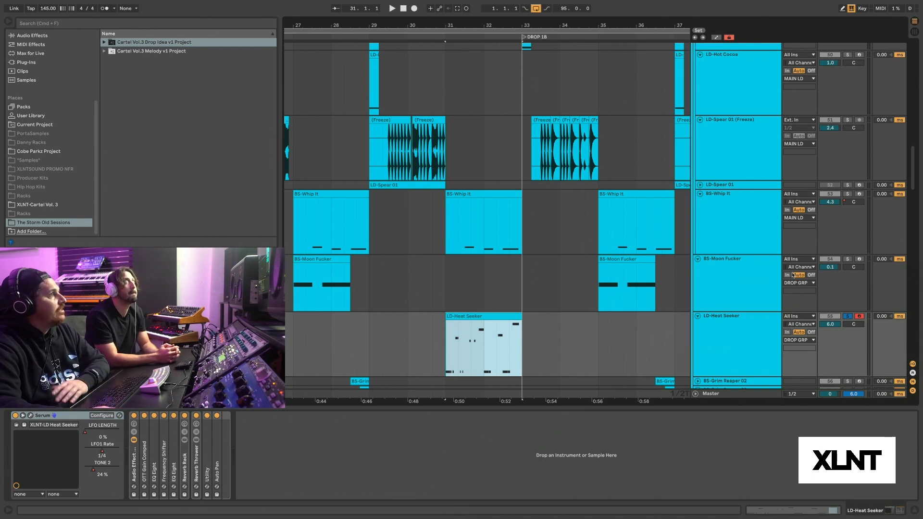
pyautogui.click(445, 287)
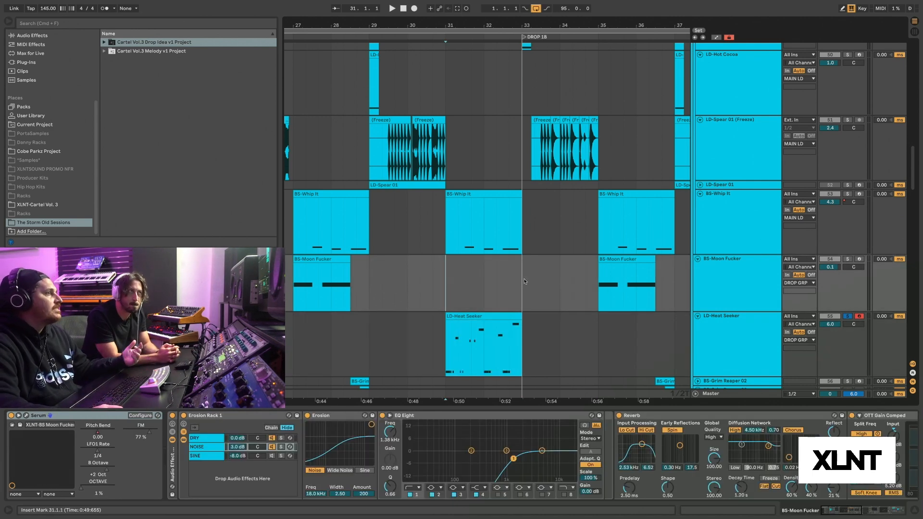
pyautogui.click(484, 196)
pyautogui.click(848, 194)
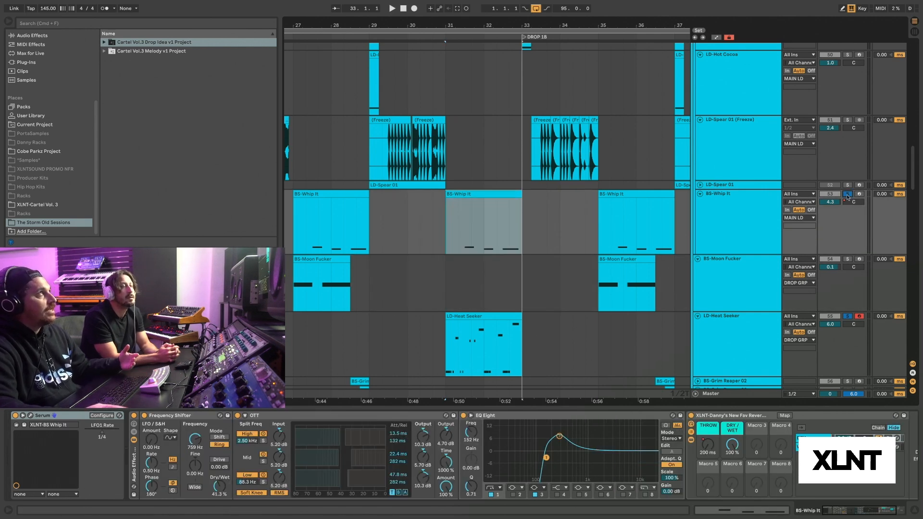
pyautogui.press('space')
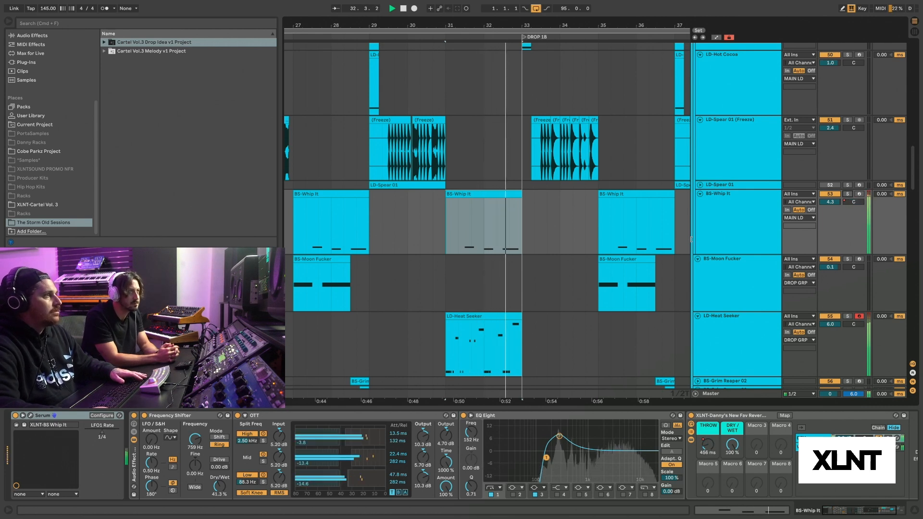
# Step: Stop playback at the start of Drop 1B and select the LD-Howler clip at bar 33.1.1
pyautogui.hscroll(5, 606, 231)
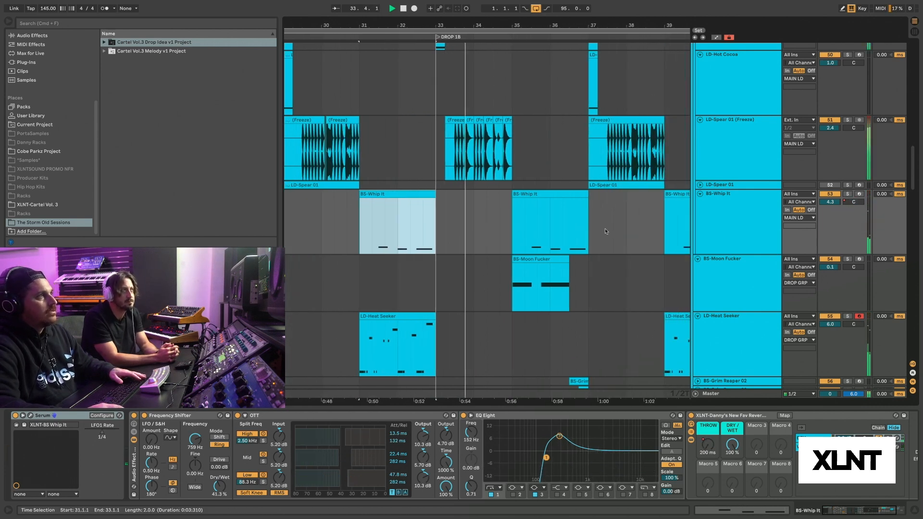
pyautogui.click(436, 85)
pyautogui.press('space')
pyautogui.scroll(5, 436, 88)
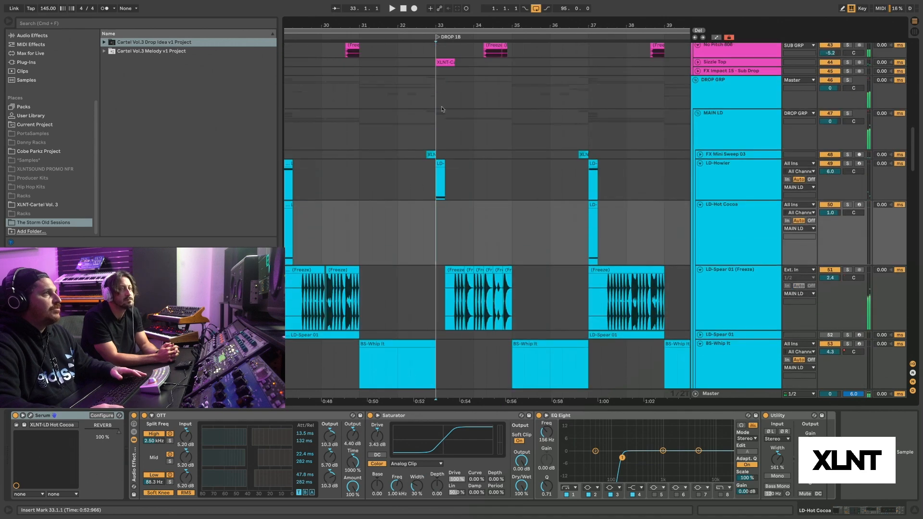
pyautogui.click(444, 167)
# Step: Review the break, FX, drum and sub tracks at the start of Drop 1B and play from bar 33.1.1
pyautogui.scroll(-15, 450, 165)
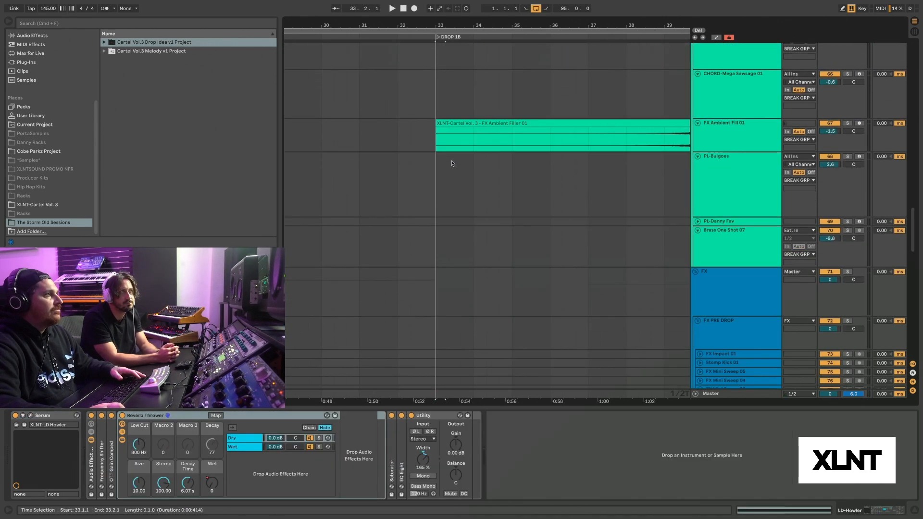
pyautogui.scroll(20, 451, 163)
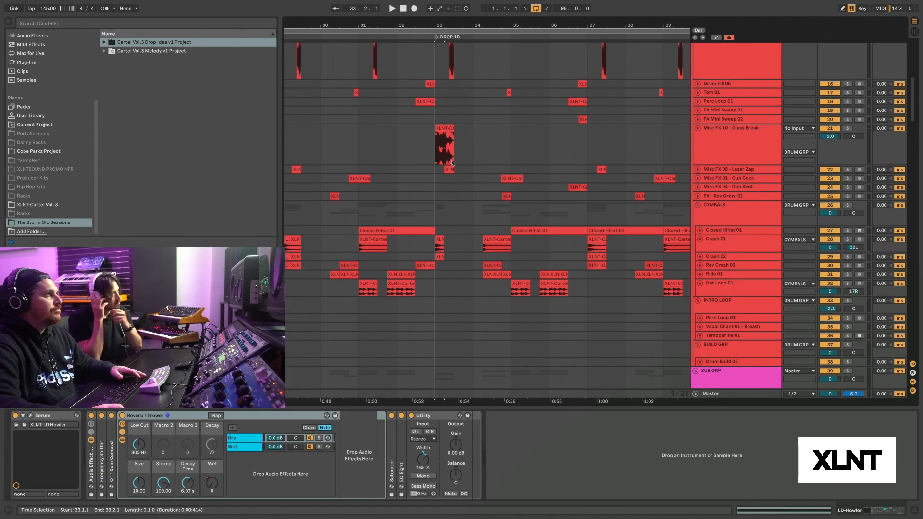
pyautogui.scroll(-3, 451, 163)
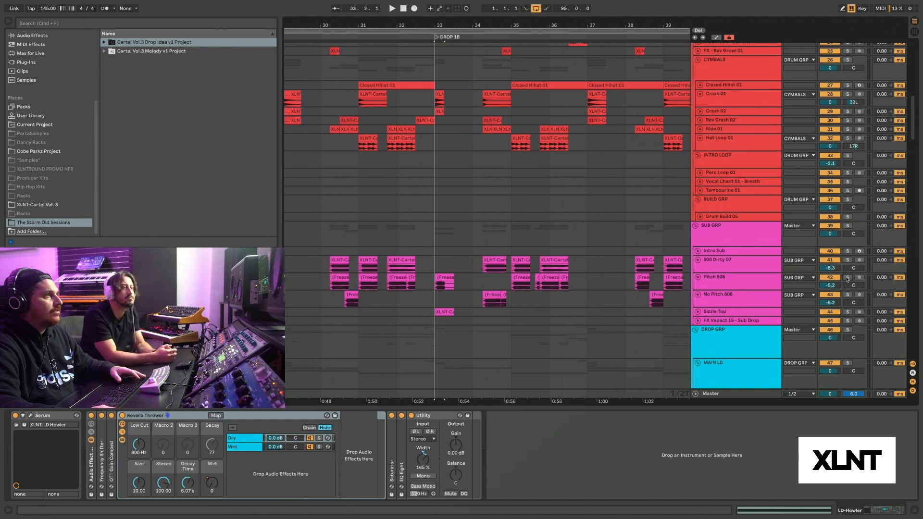
pyautogui.press('space')
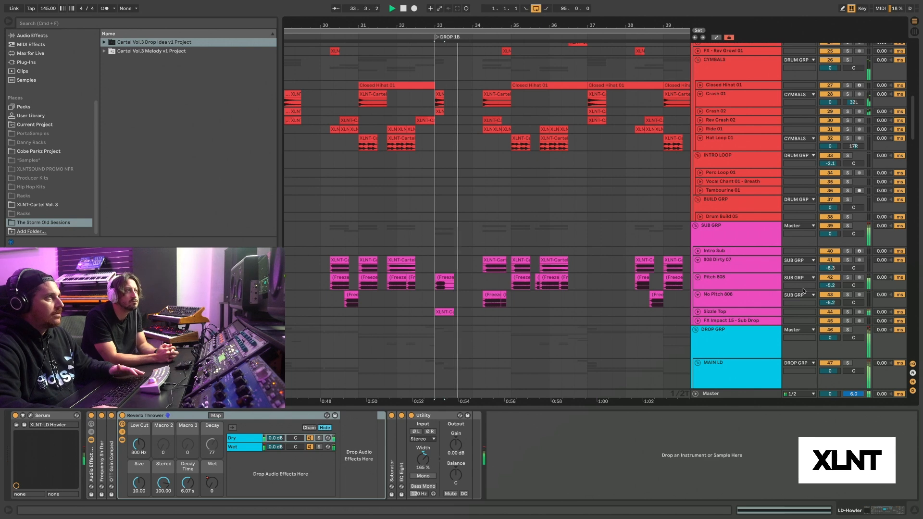
pyautogui.press('space')
# Step: Fold DRUM GRP and play the arrangement from bar 40.1.1 through the Break and Verse 2
pyautogui.scroll(10, 616, 217)
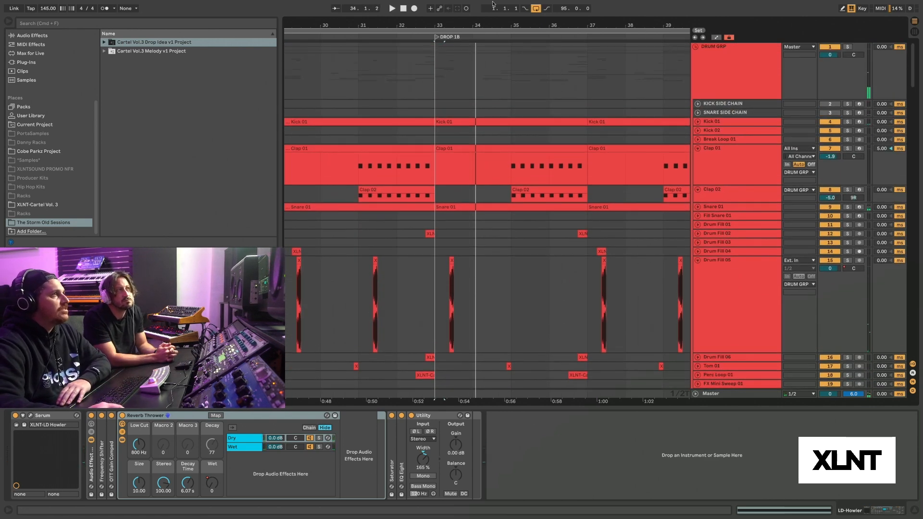
pyautogui.click(696, 47)
pyautogui.moveTo(575, 27); pyautogui.dragTo(573, 8)
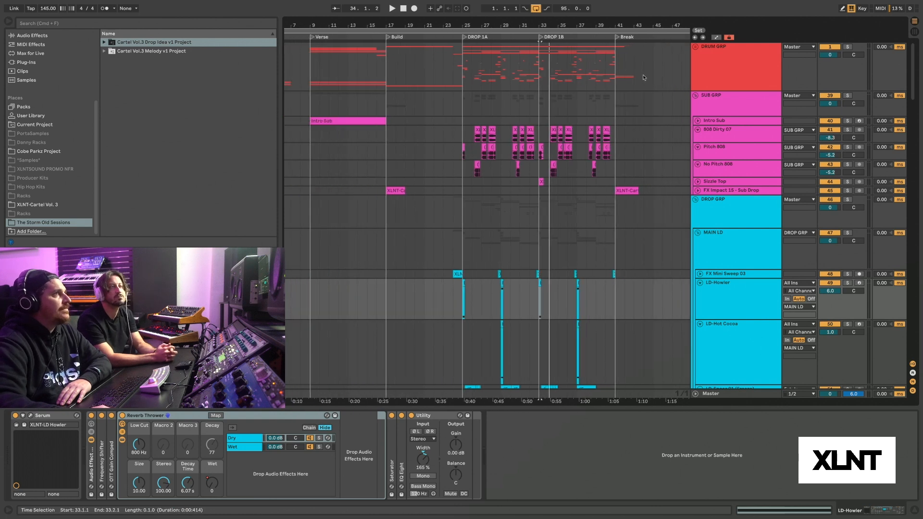
pyautogui.hscroll(5, 644, 78)
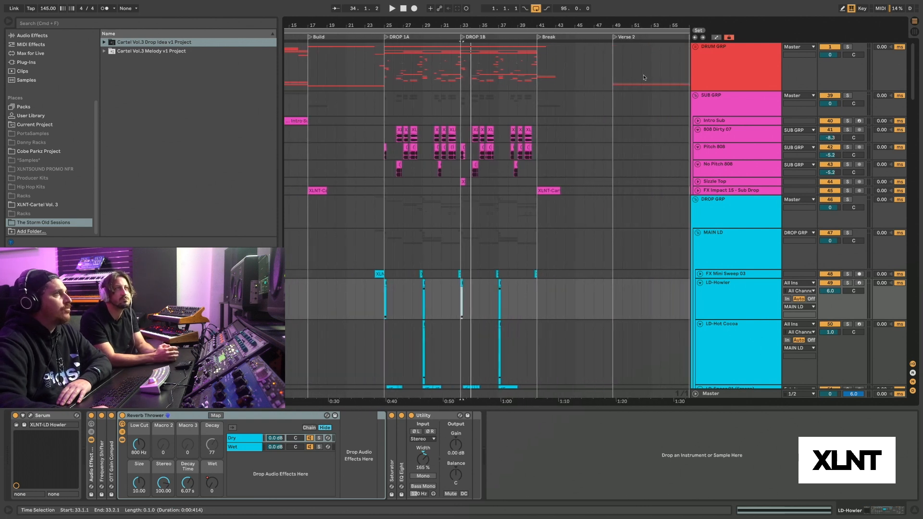
pyautogui.click(533, 93)
pyautogui.press('space')
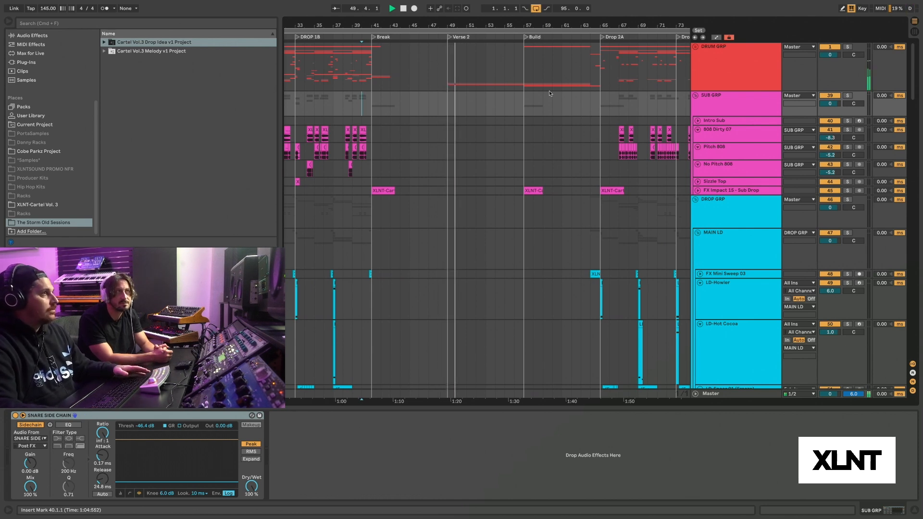
# Step: Play Drop 2A from bar 65.1.1 in the overall arrangement and review its lead and bass tracks
pyautogui.hscroll(3, 547, 92)
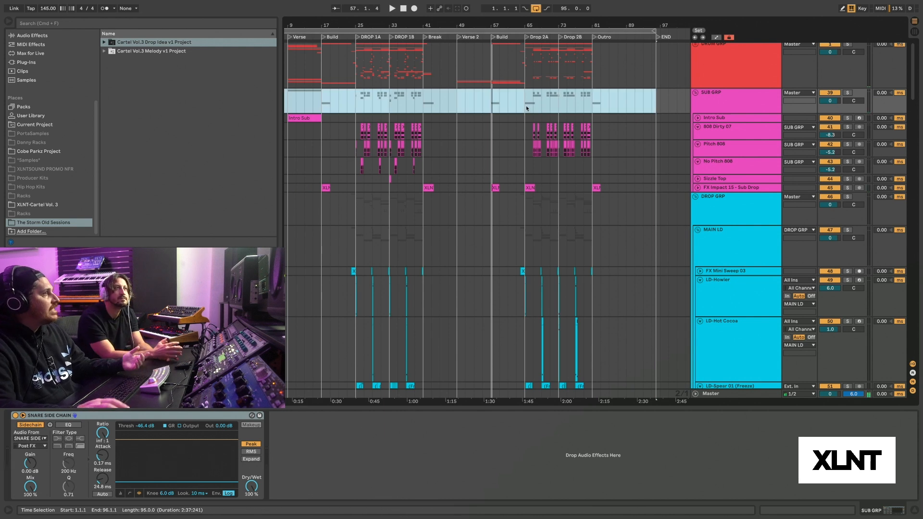
pyautogui.click(525, 105)
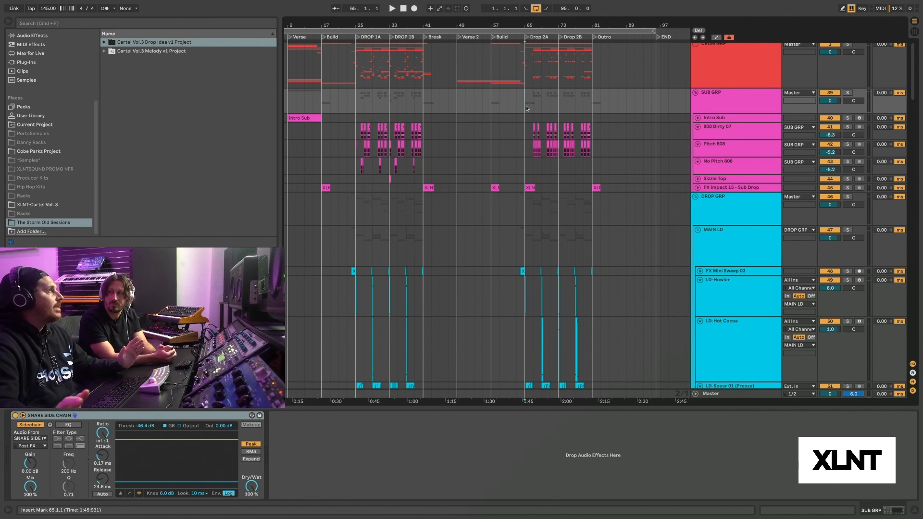
pyautogui.scroll(1, 646, 111)
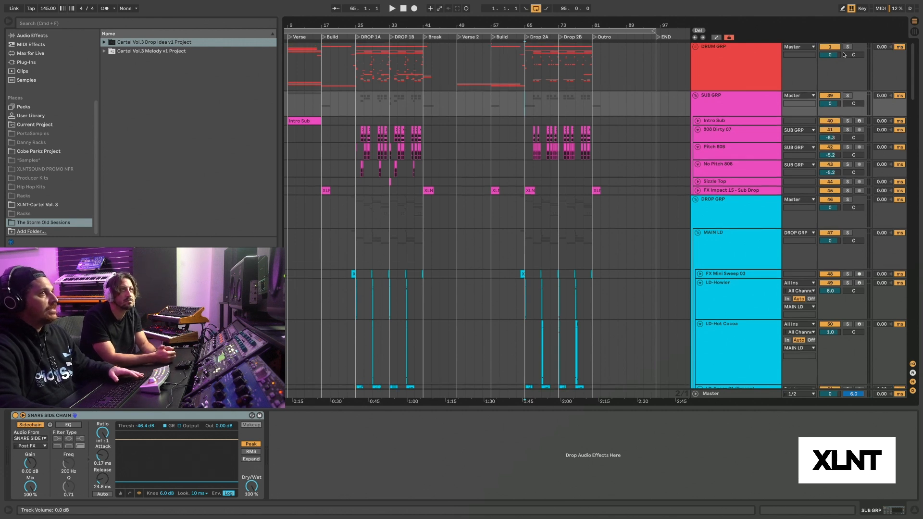
pyautogui.press('space')
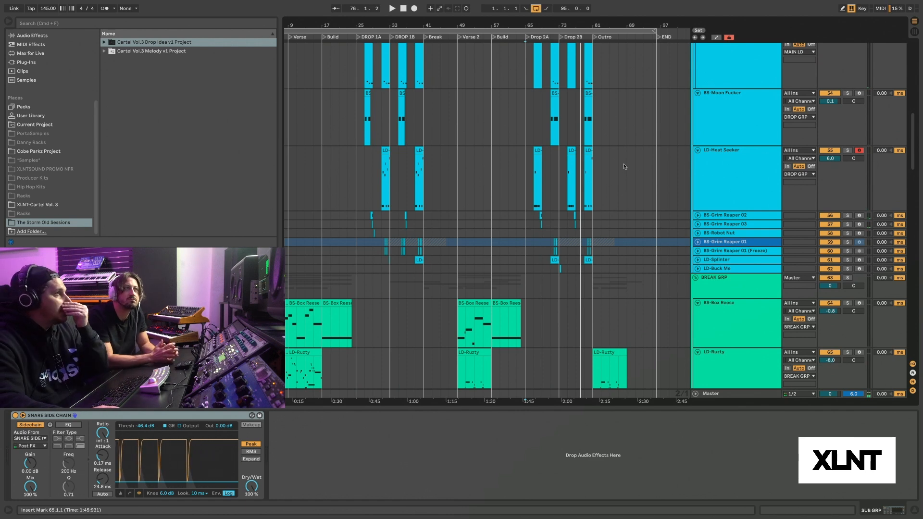
pyautogui.scroll(10, 624, 167)
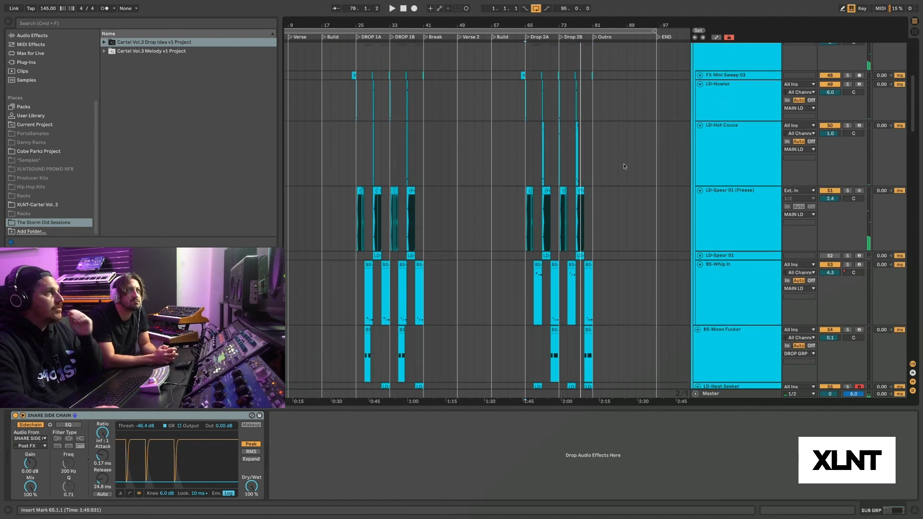
pyautogui.moveTo(529, 25); pyautogui.dragTo(531, 19)
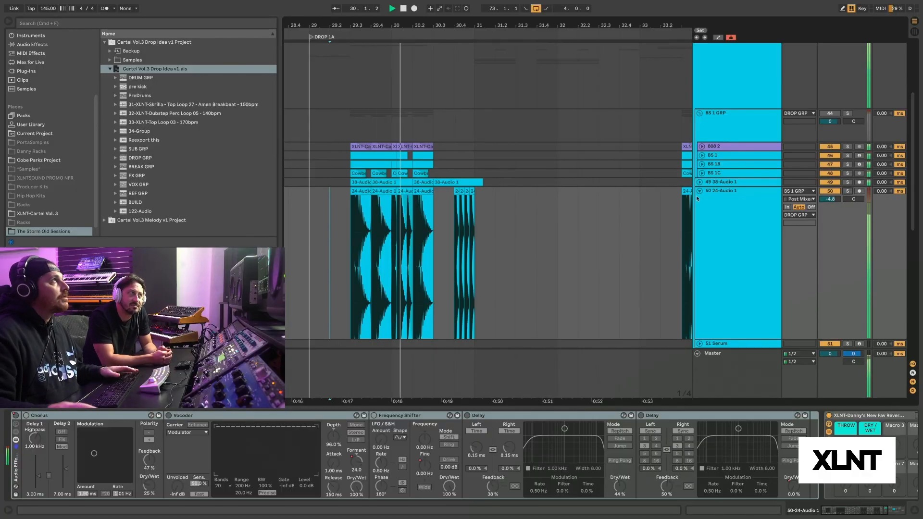
# Step: Stop playback, review the 24-Audio 1 clips on track 50 beyond Drop 1A, and fold that track
pyautogui.press('space')
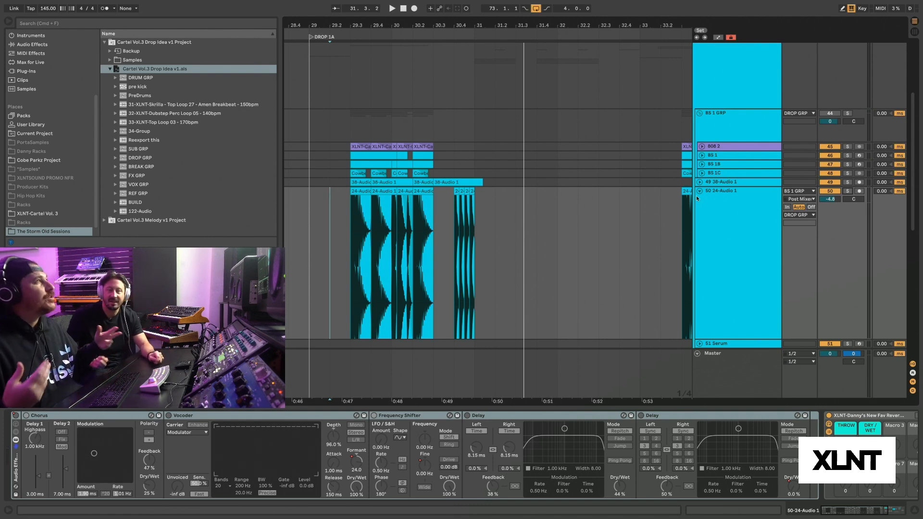
pyautogui.hscroll(10, 421, 207)
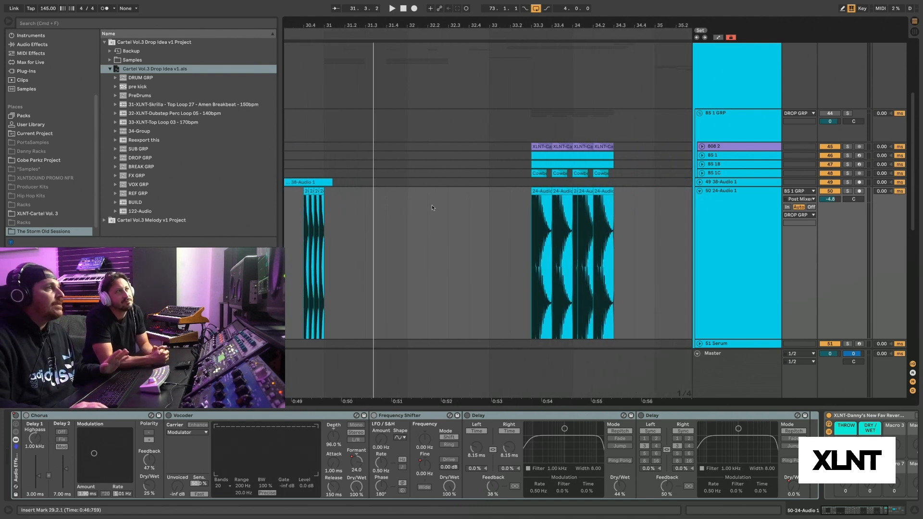
pyautogui.hscroll(15, 419, 204)
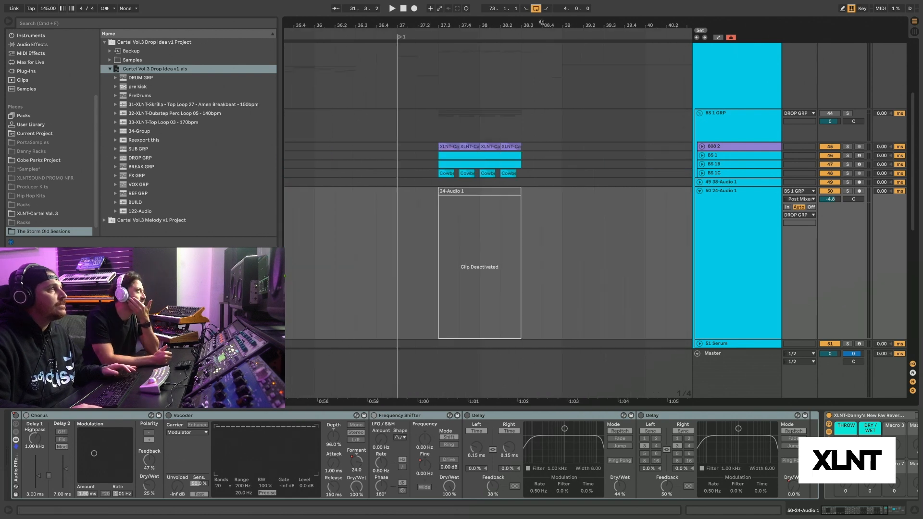
pyautogui.moveTo(541, 23); pyautogui.dragTo(542, 6)
pyautogui.hscroll(15, 680, 263)
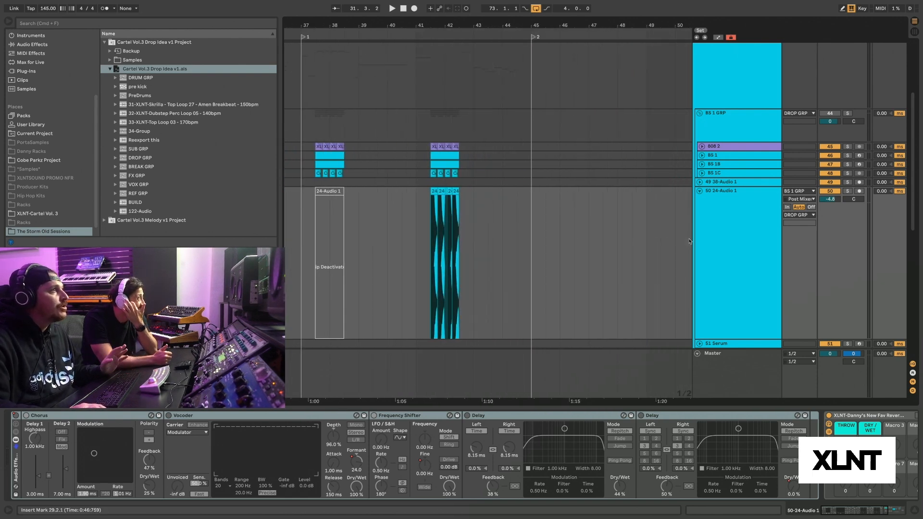
pyautogui.hscroll(3, 686, 238)
pyautogui.click(700, 191)
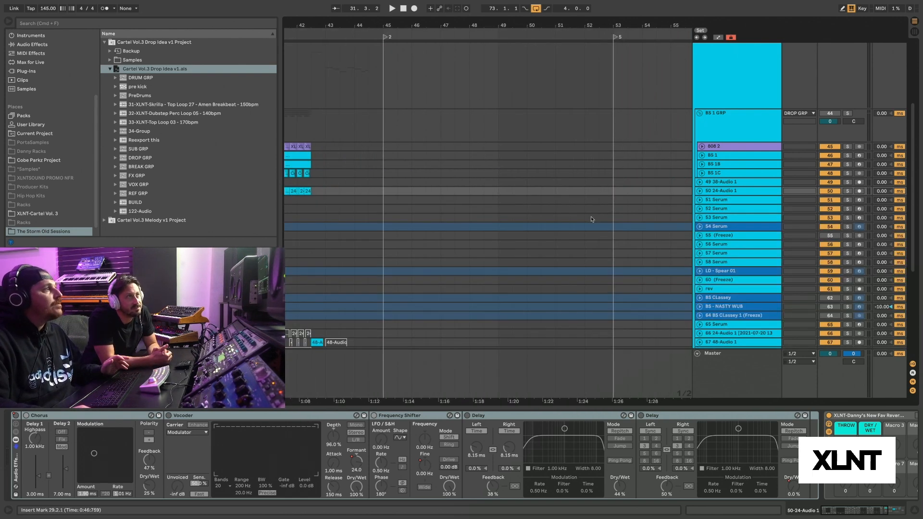
# Step: Play the drop's bass tracks from bar 37.3.1, starting at the first clip of track 66 24-Audio 1, and stop playback
pyautogui.hscroll(-15, 591, 219)
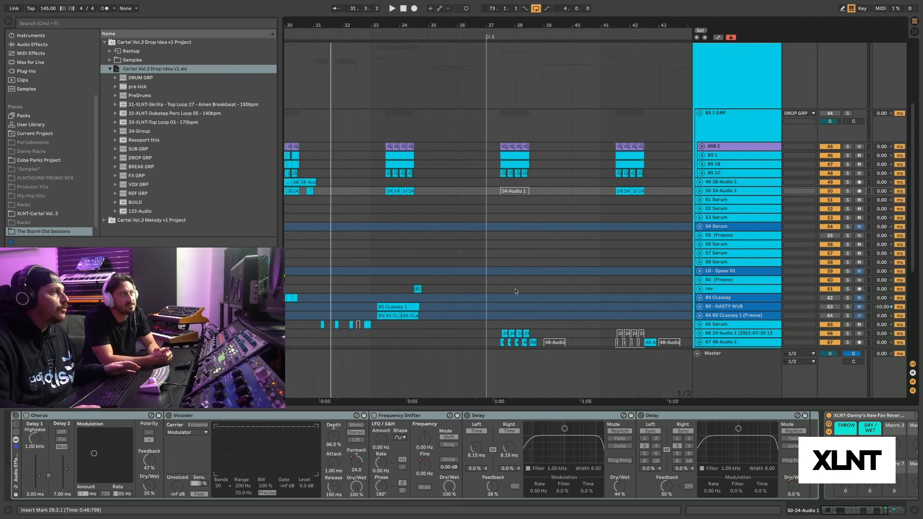
pyautogui.scroll(-5, 500, 264)
pyautogui.click(498, 224)
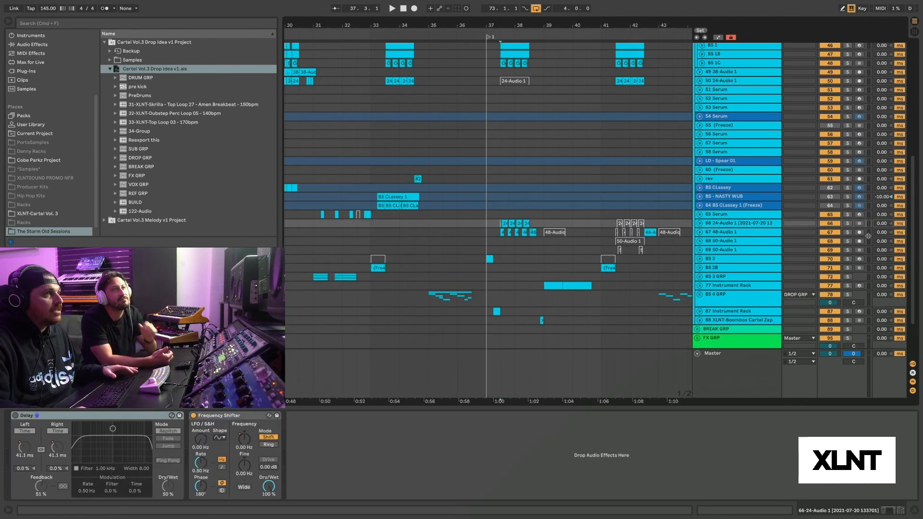
pyautogui.press('space')
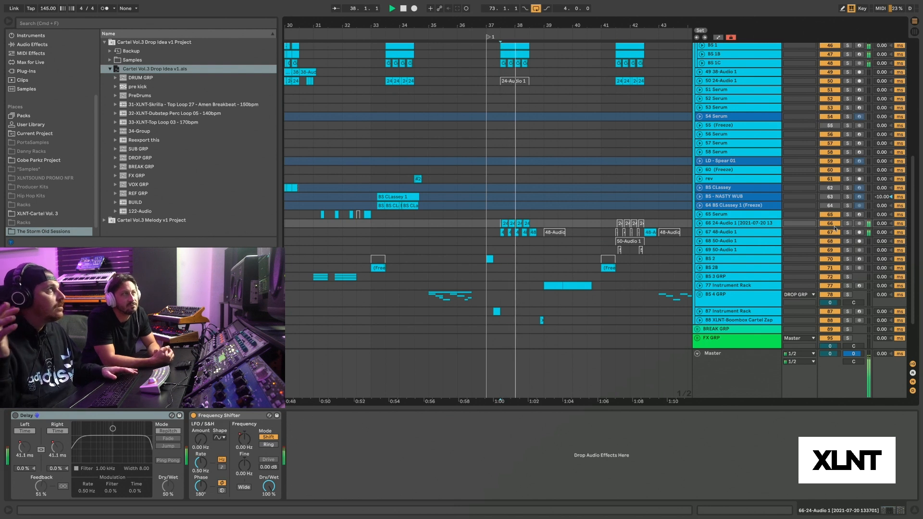
pyautogui.press('space')
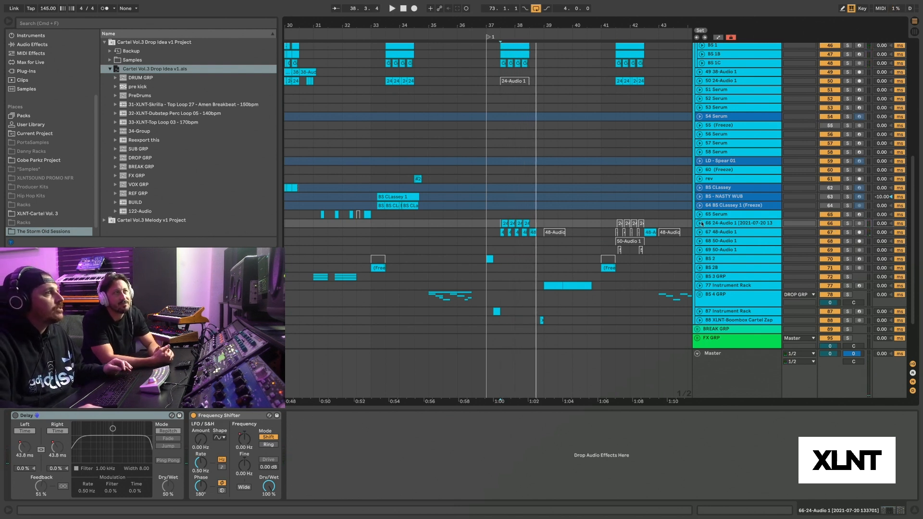
# Step: Unfold tracks 66 24-Audio 1 and 67 48-Audio 1 and select their first clips around bar 37.3 to inspect the waveforms
pyautogui.click(700, 223)
pyautogui.moveTo(506, 25); pyautogui.dragTo(539, 172)
pyautogui.click(500, 259)
pyautogui.scroll(-2, 529, 240)
pyautogui.click(699, 260)
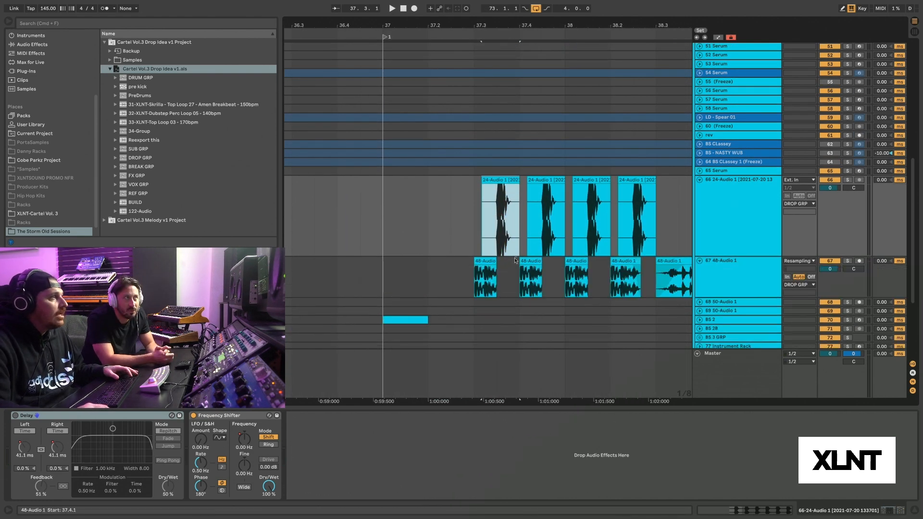
pyautogui.click(485, 261)
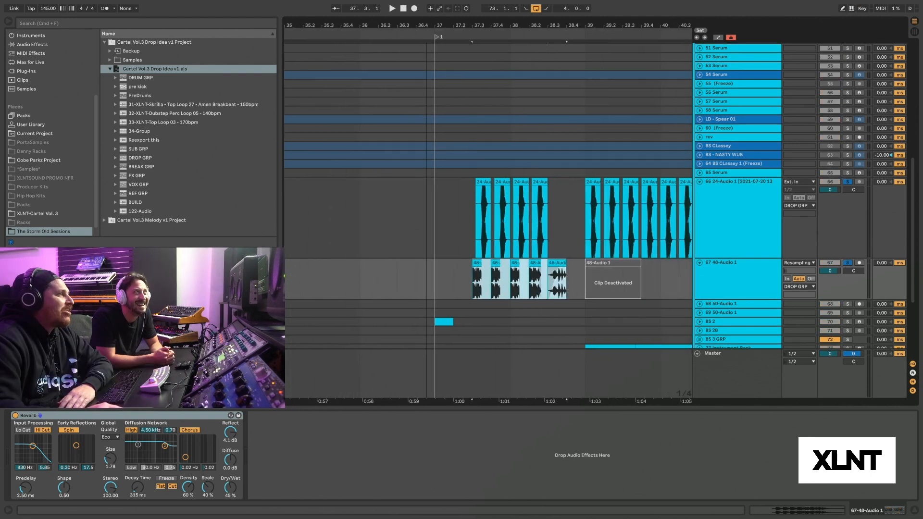
# Step: Select the 77 Instrument Rack clip at bar 39.1.1 to show its Serum device chain
pyautogui.scroll(-5, 426, 213)
pyautogui.scroll(-5, 404, 212)
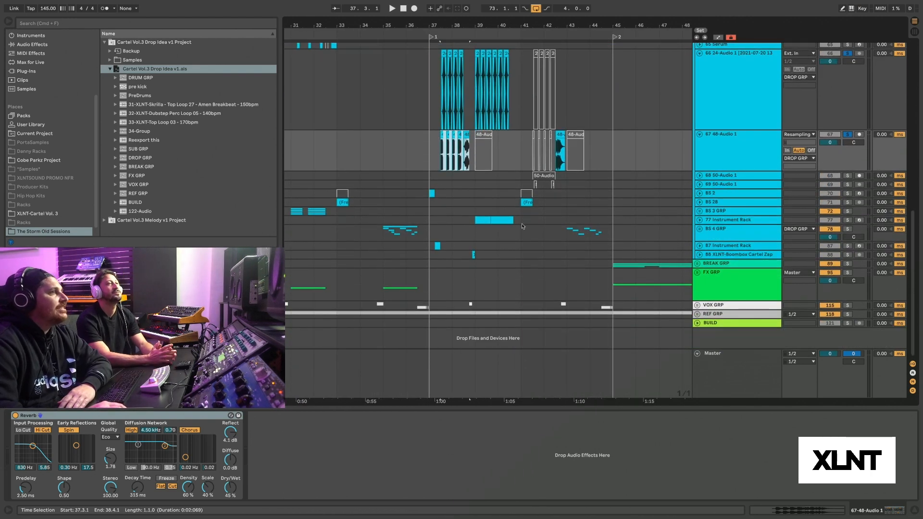
pyautogui.click(483, 220)
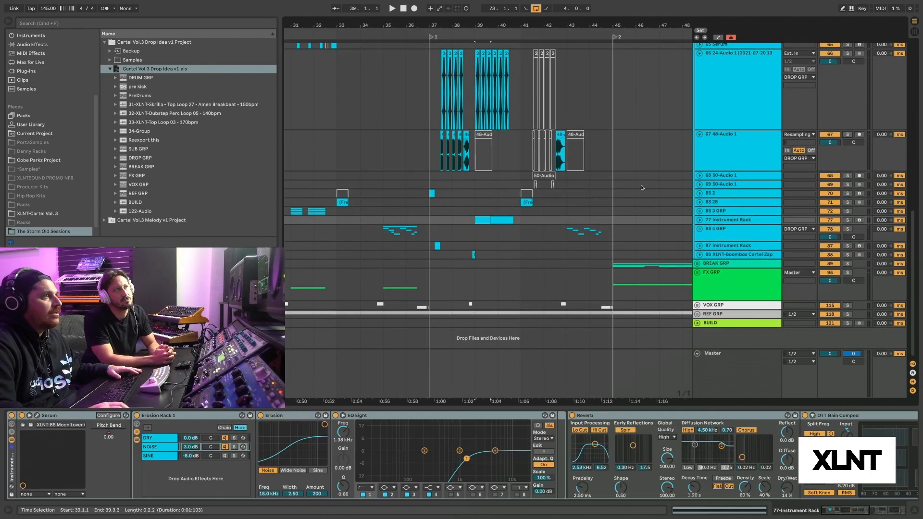
# Step: Play the arrangement from bar 35.1.1, where the BS 4 GRP notes begin, and stop playback
pyautogui.hscroll(-3, 560, 209)
pyautogui.hscroll(-3, 559, 209)
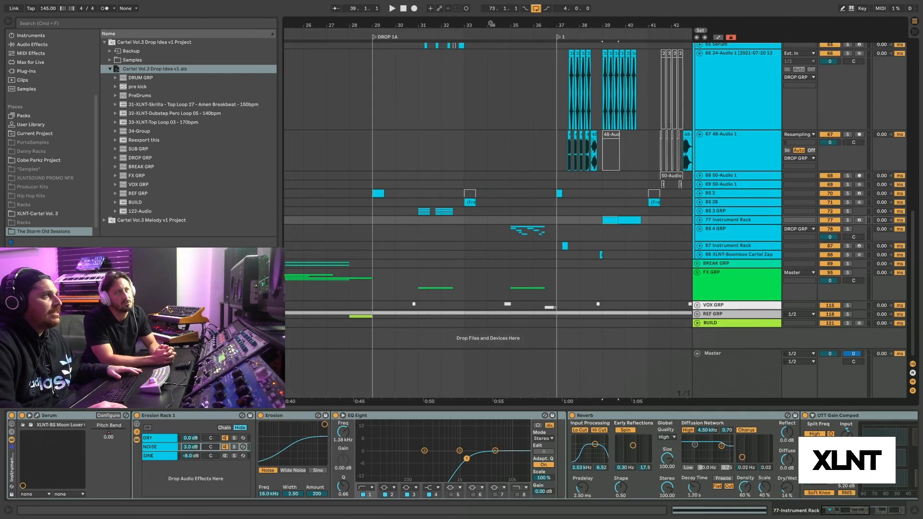
pyautogui.click(511, 221)
pyautogui.press('space')
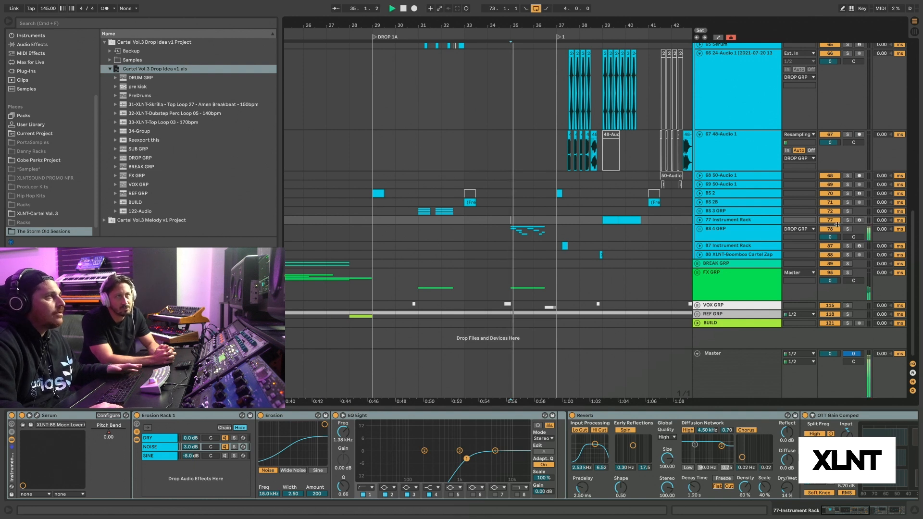
pyautogui.press('space')
# Step: Play the BS 3 GRP bass part from bar 31.1.1 in Drop 1A and stop playback
pyautogui.hscroll(-5, 581, 211)
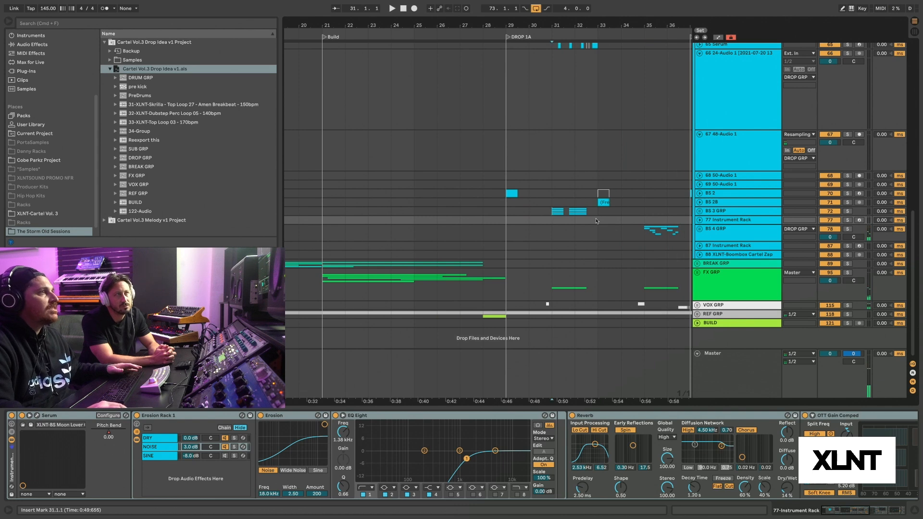
pyautogui.click(553, 215)
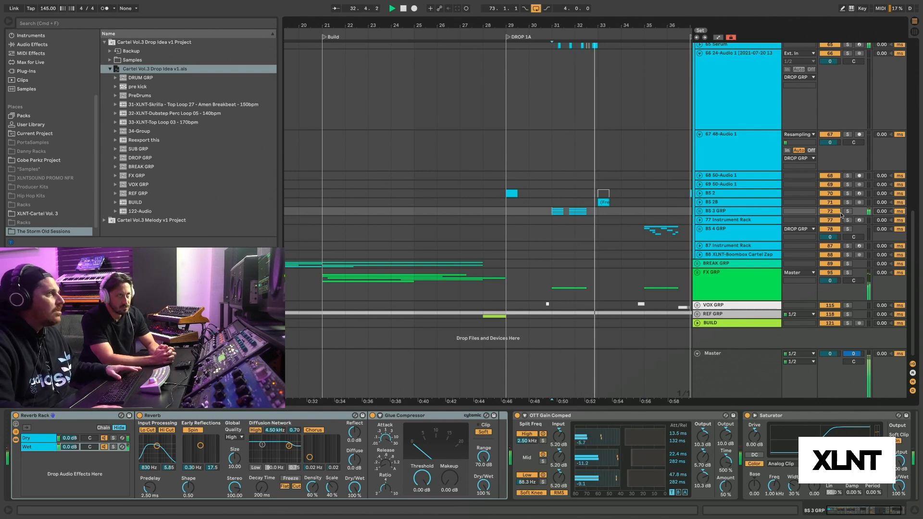
pyautogui.press('space')
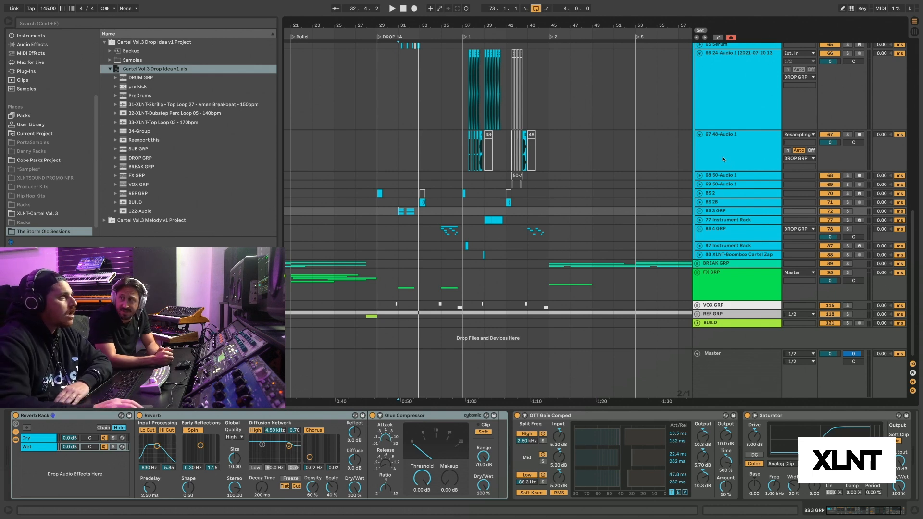
# Step: Place the insert marker at bar 43.1.1 on BS 4 GRP and review the group's parts across the drop
pyautogui.click(528, 235)
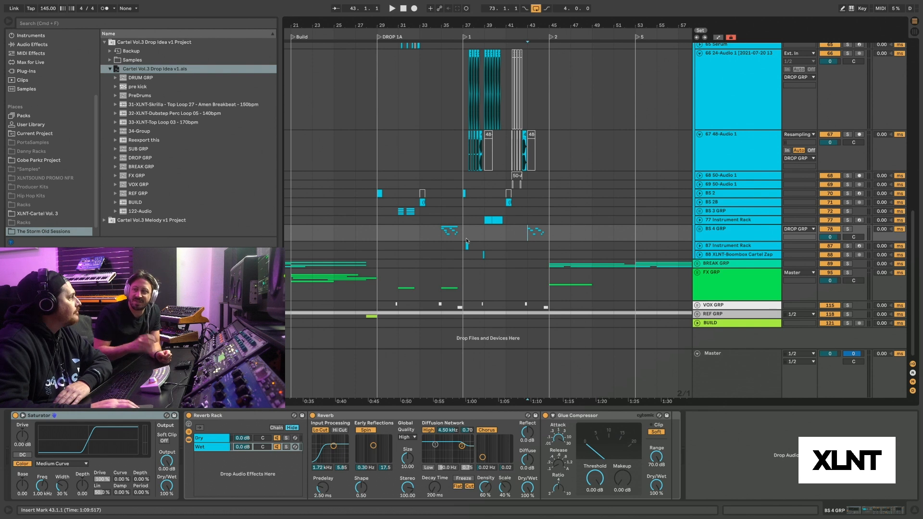
pyautogui.hscroll(-3, 459, 238)
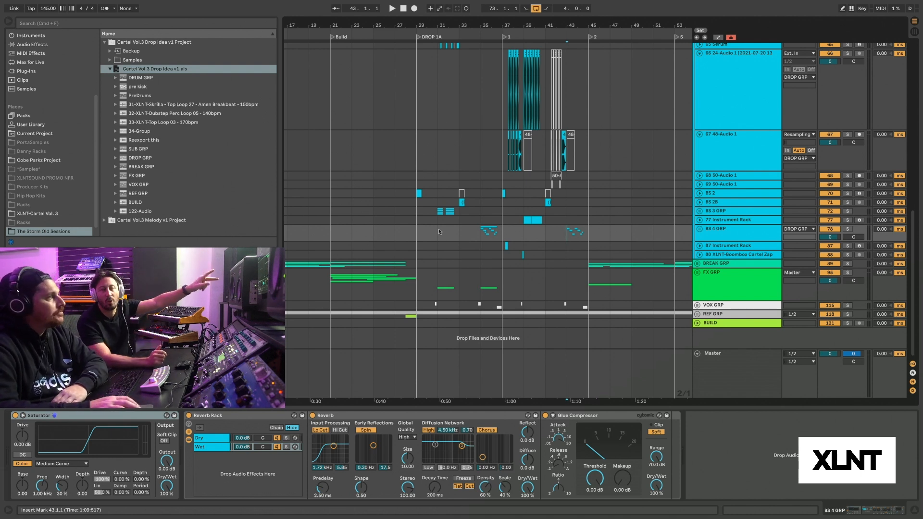
pyautogui.hscroll(-1, 439, 232)
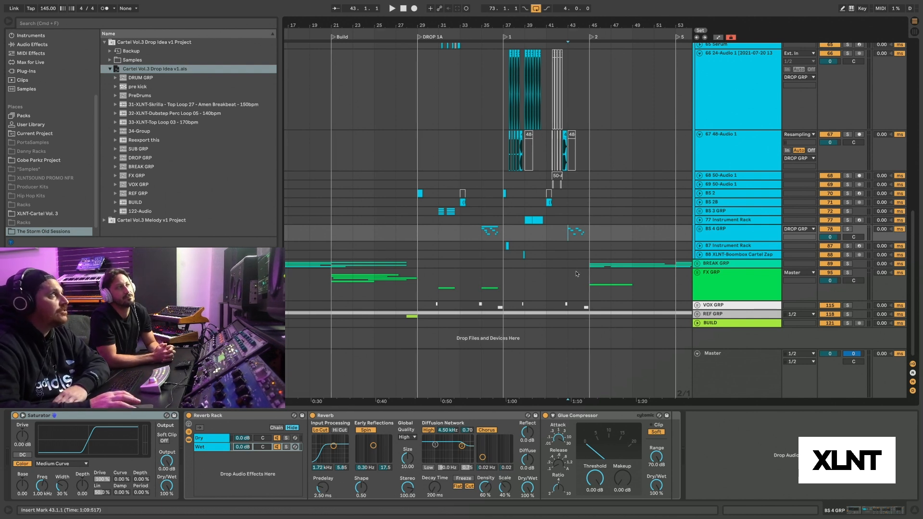
pyautogui.hscroll(3, 575, 278)
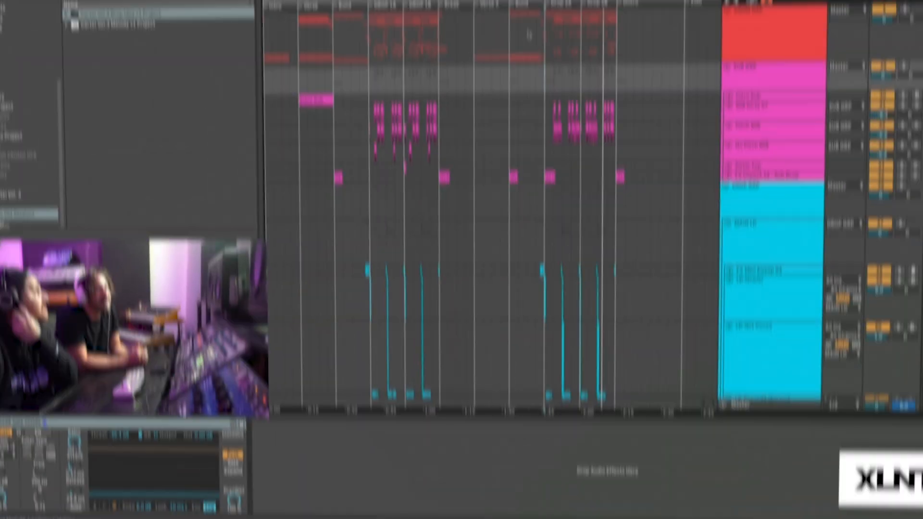